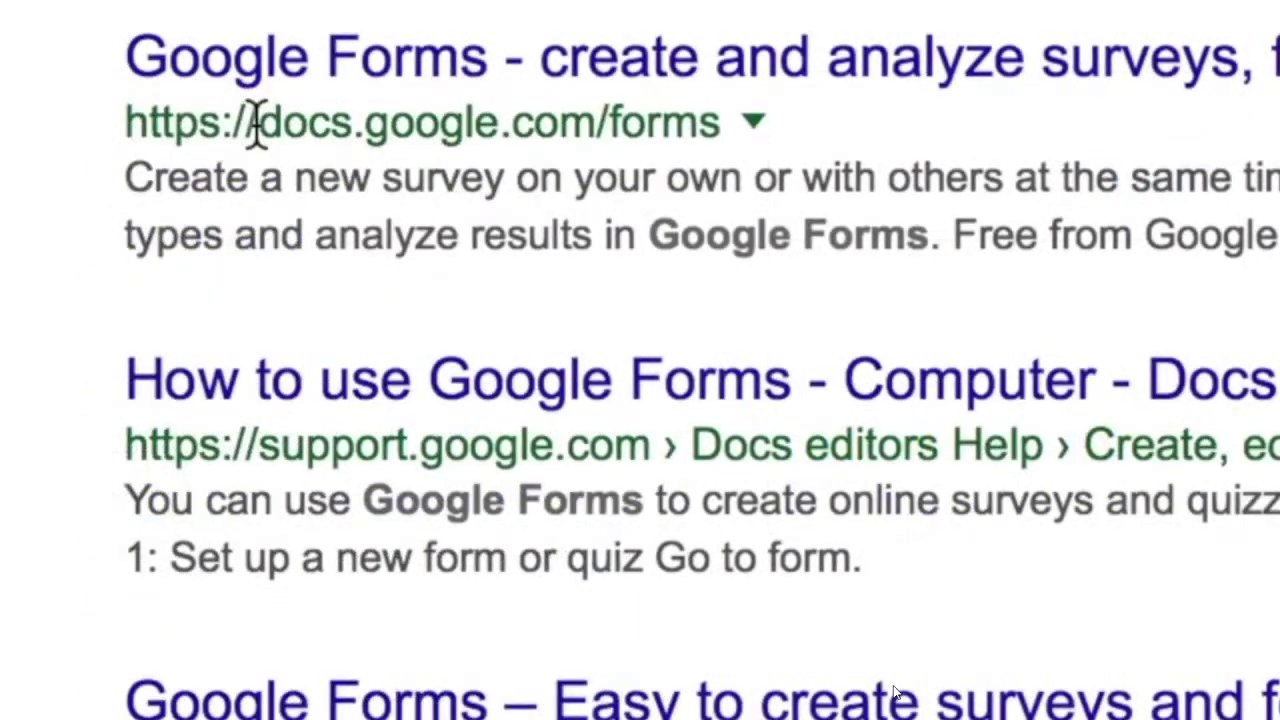
- Open the Google Forms about page from the search results and look through its introduction
left_click_drag(257, 125, 752, 135)
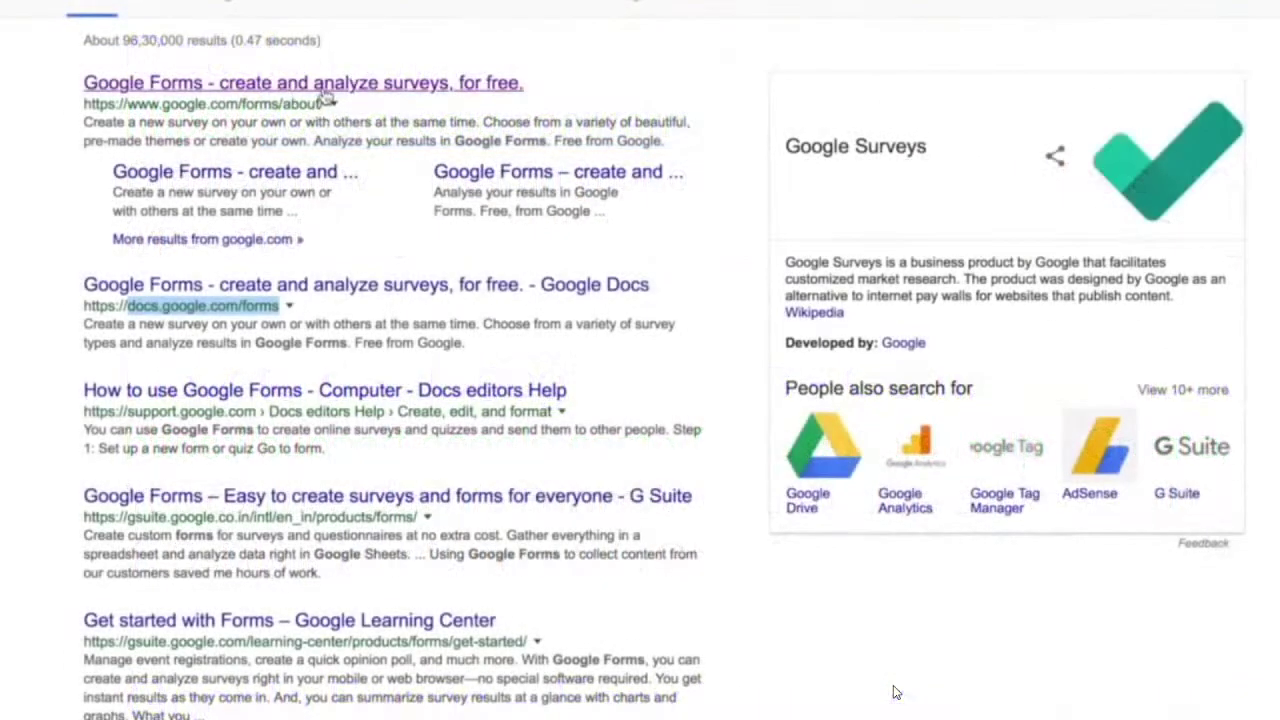
left_click(325, 95)
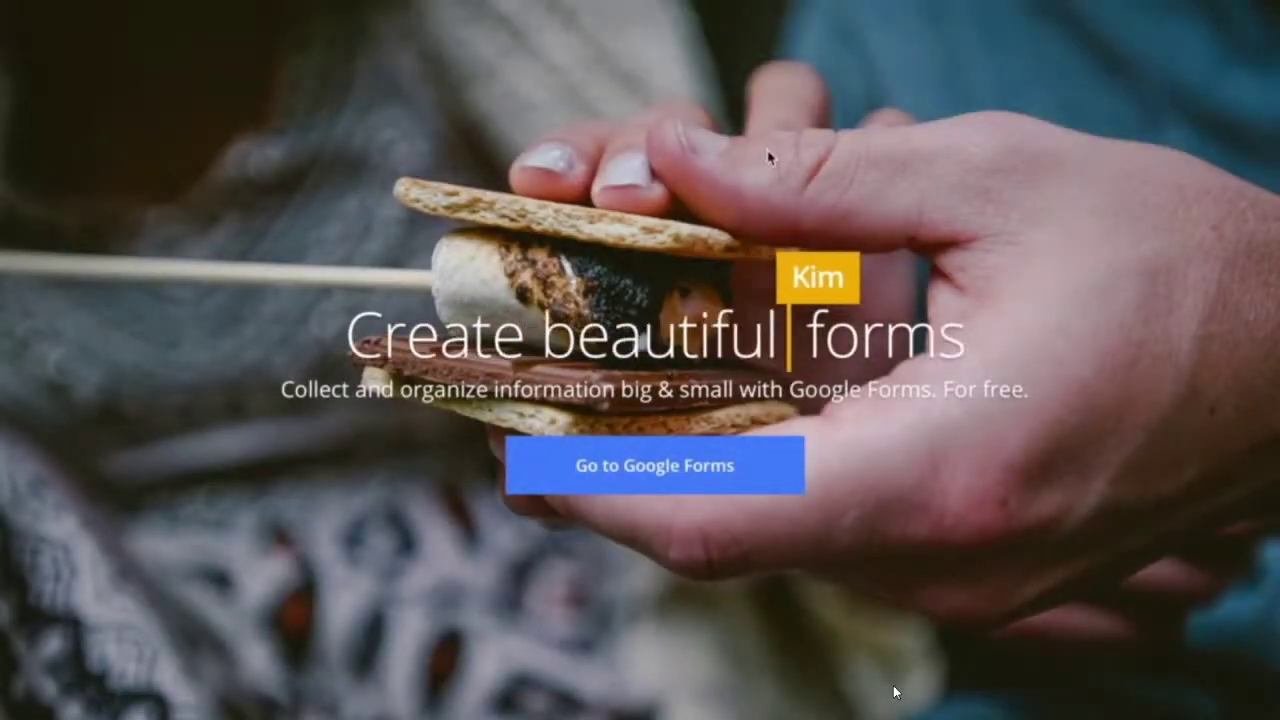
scroll(893, 685, "down", 2)
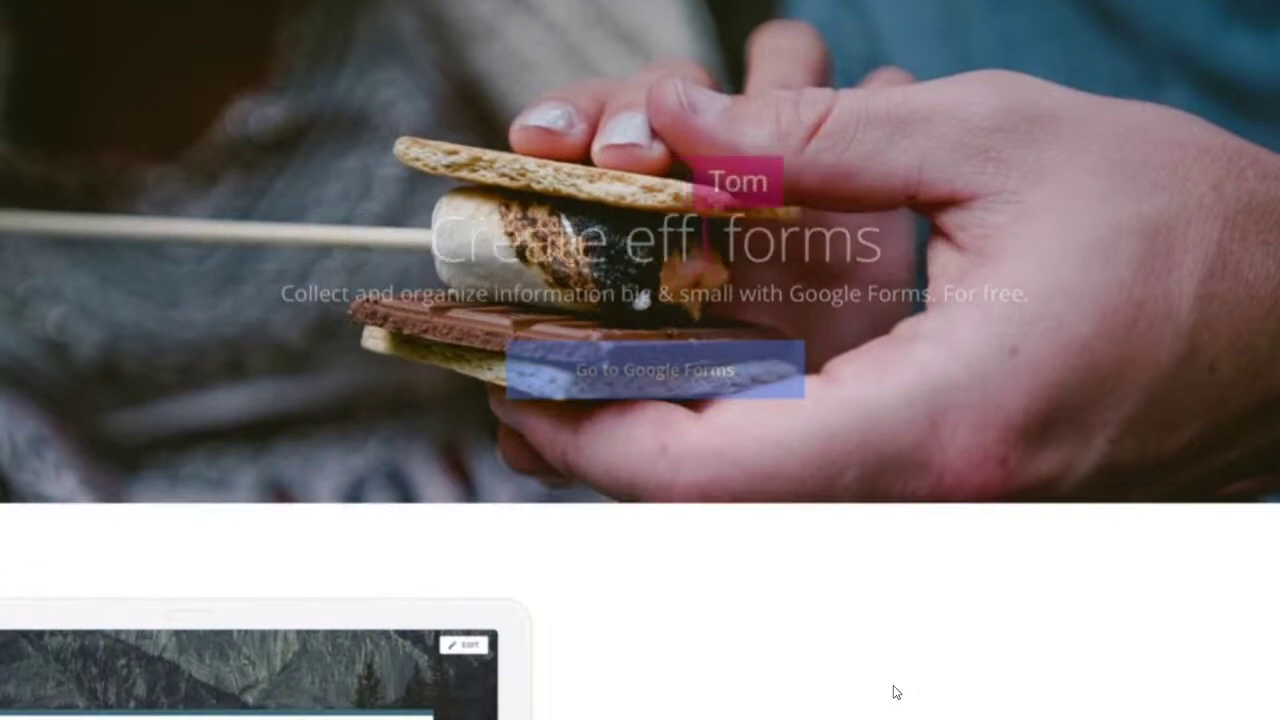
scroll(896, 692, "down", 4)
scroll(896, 692, "down", 2)
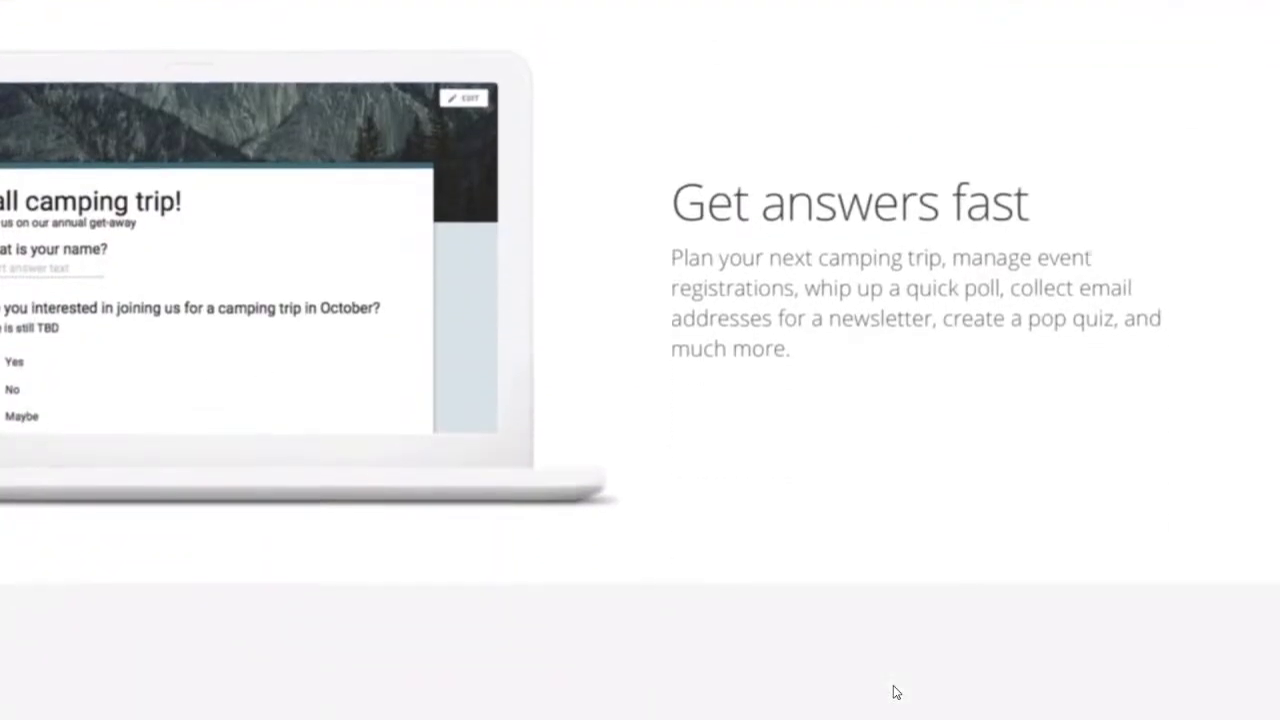
scroll(893, 685, "down", 3)
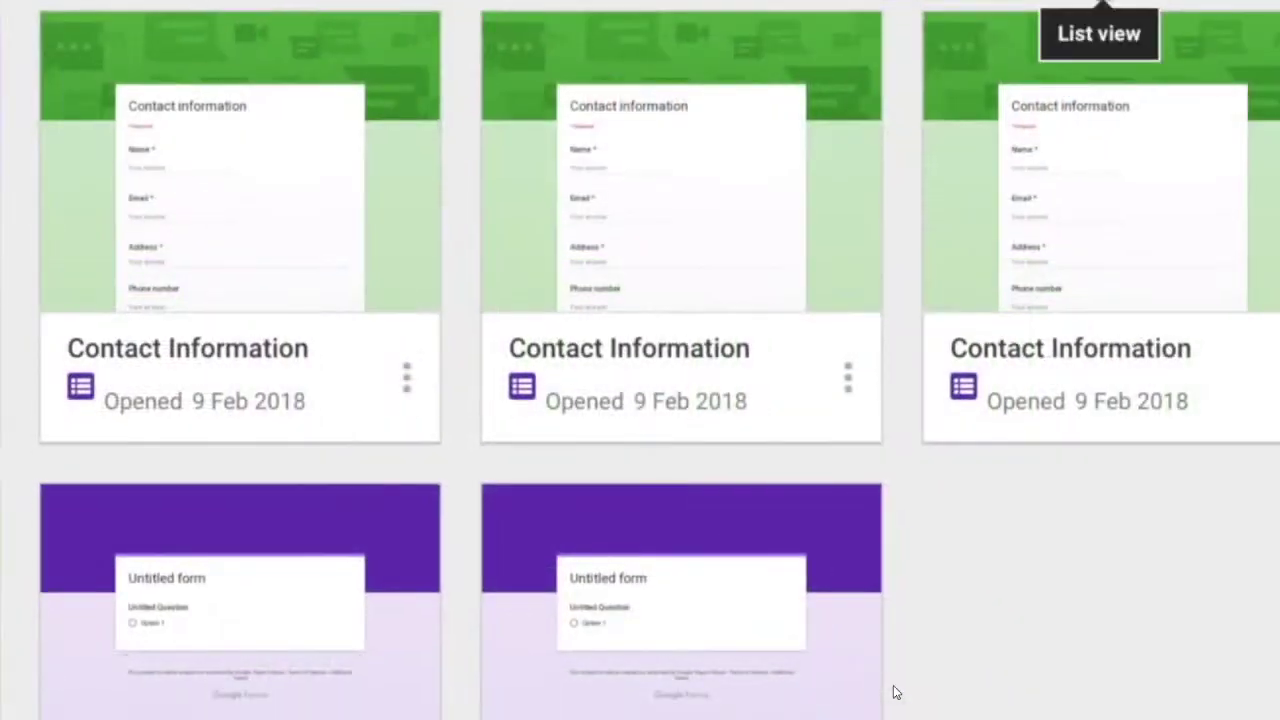
- Switch the recent forms between list and grid view, and check the available sorting options without changing the order
left_click(1114, 238)
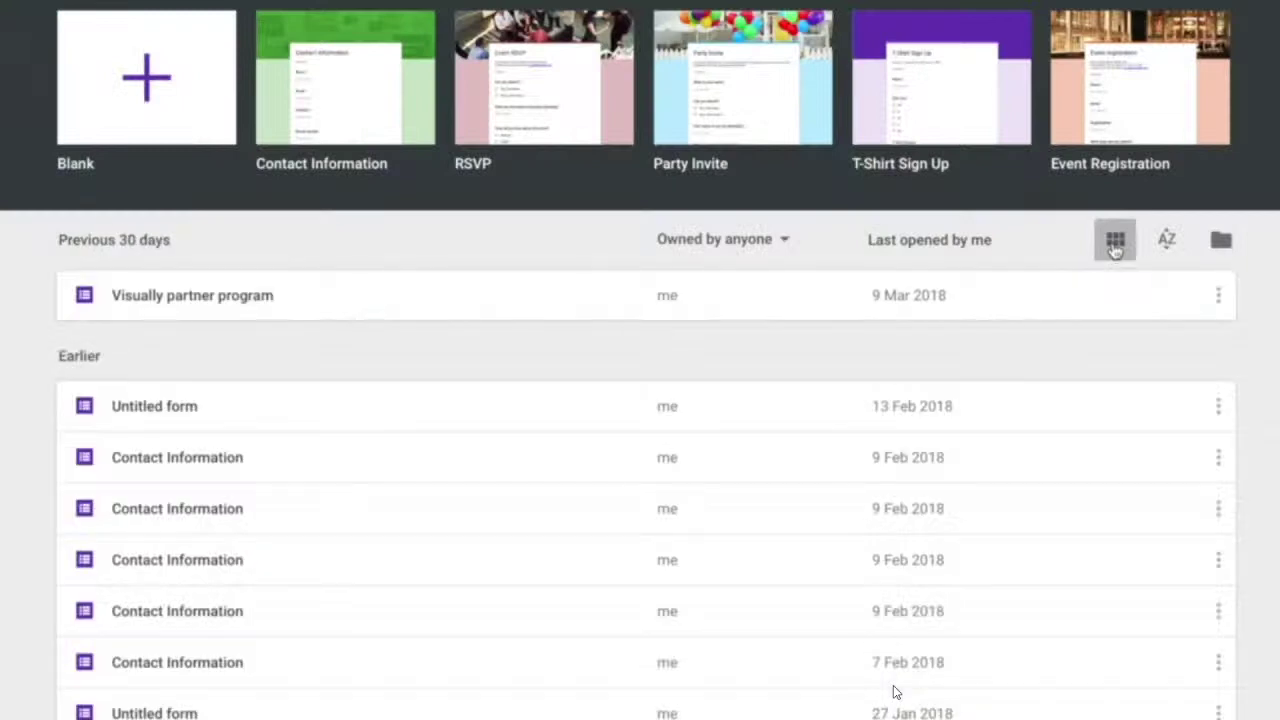
left_click(1114, 245)
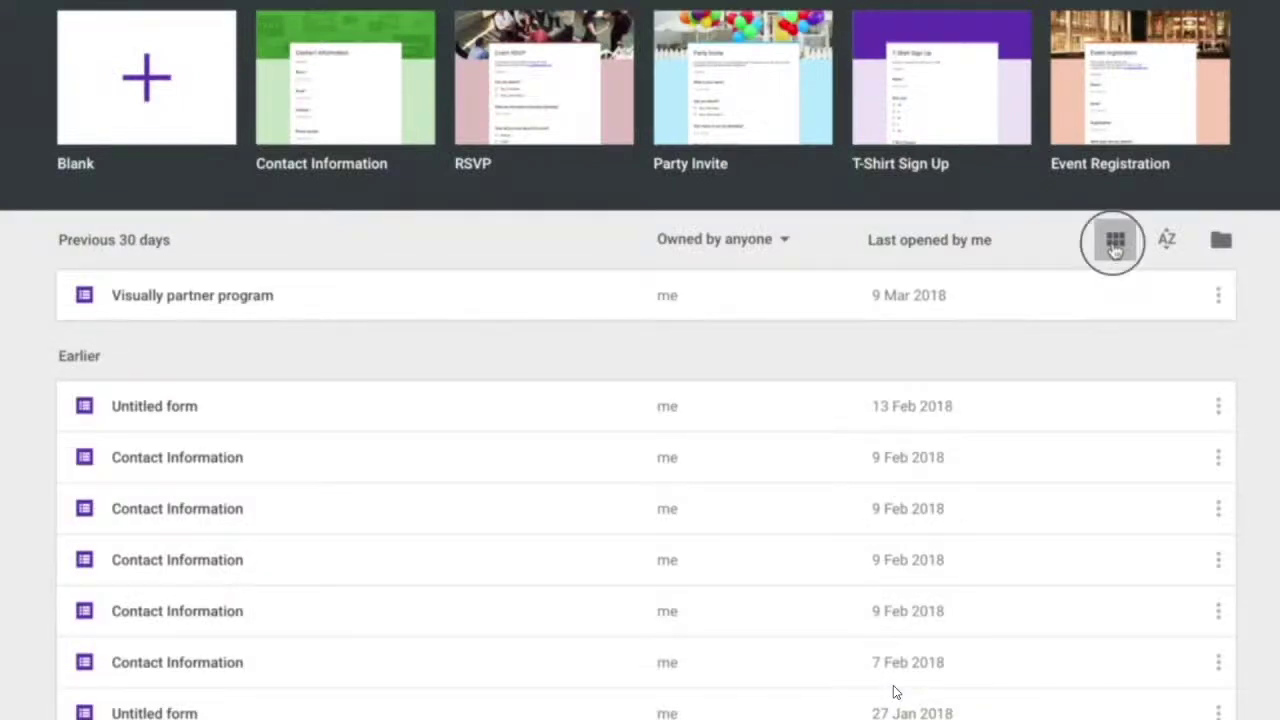
left_click(1168, 250)
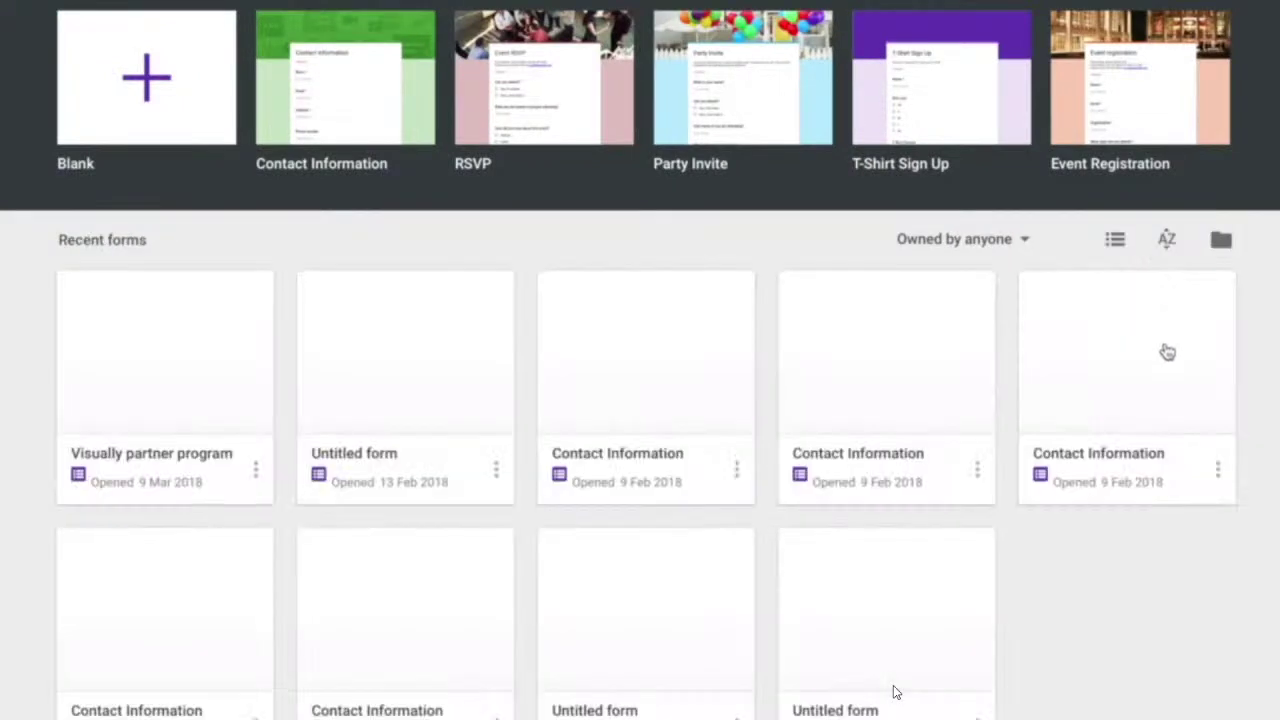
left_click(1166, 240)
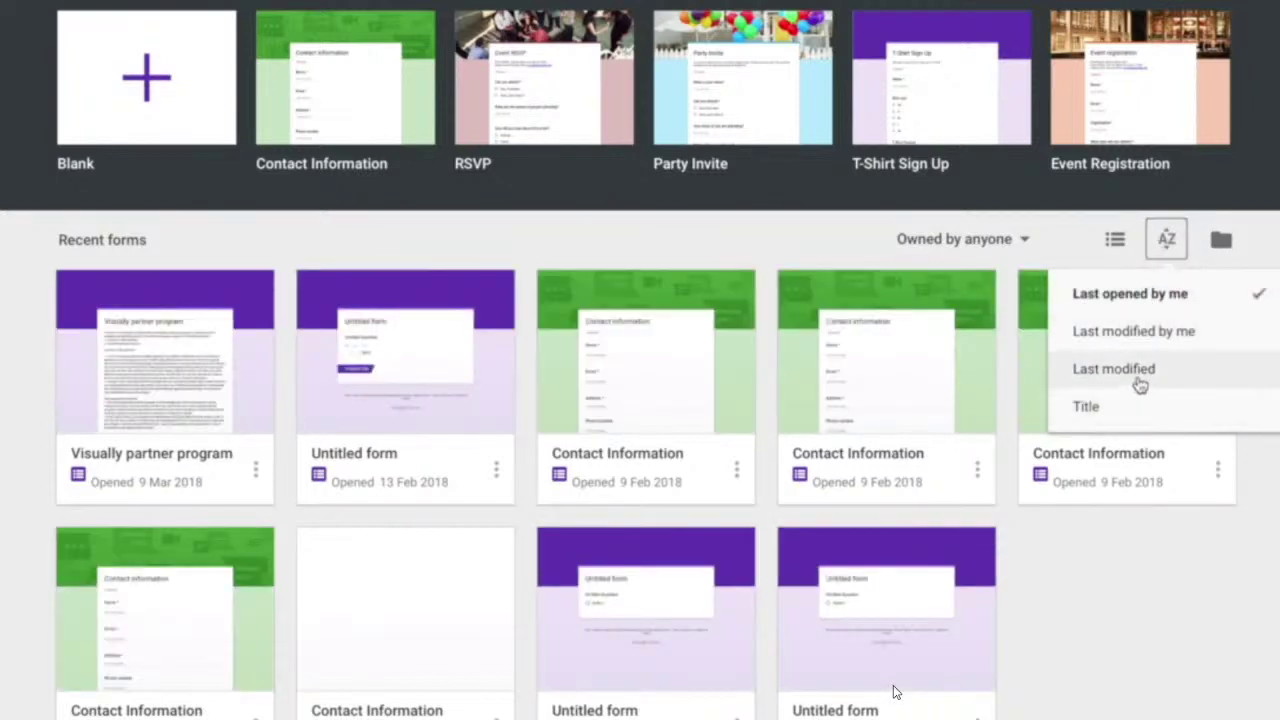
left_click(1166, 249)
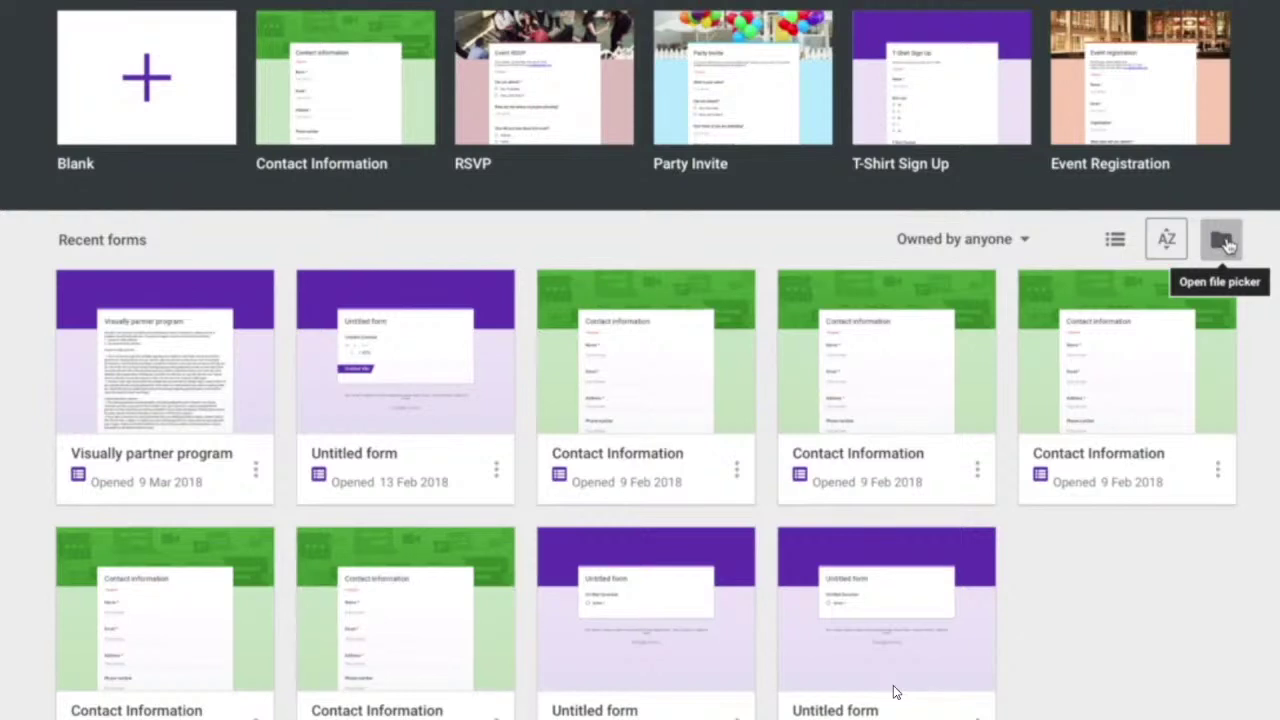
- Browse the file picker's Shared with Me, Recent and Upload sources and close it without opening a file
left_click(1224, 243)
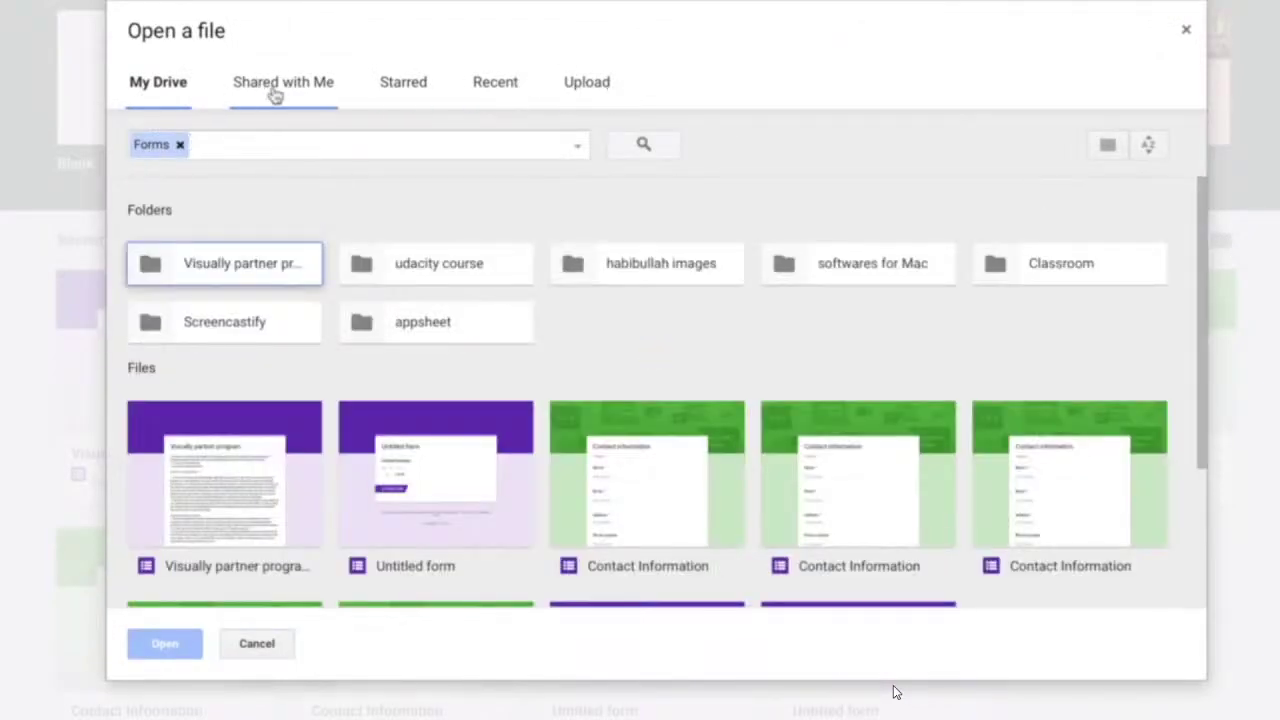
left_click(277, 94)
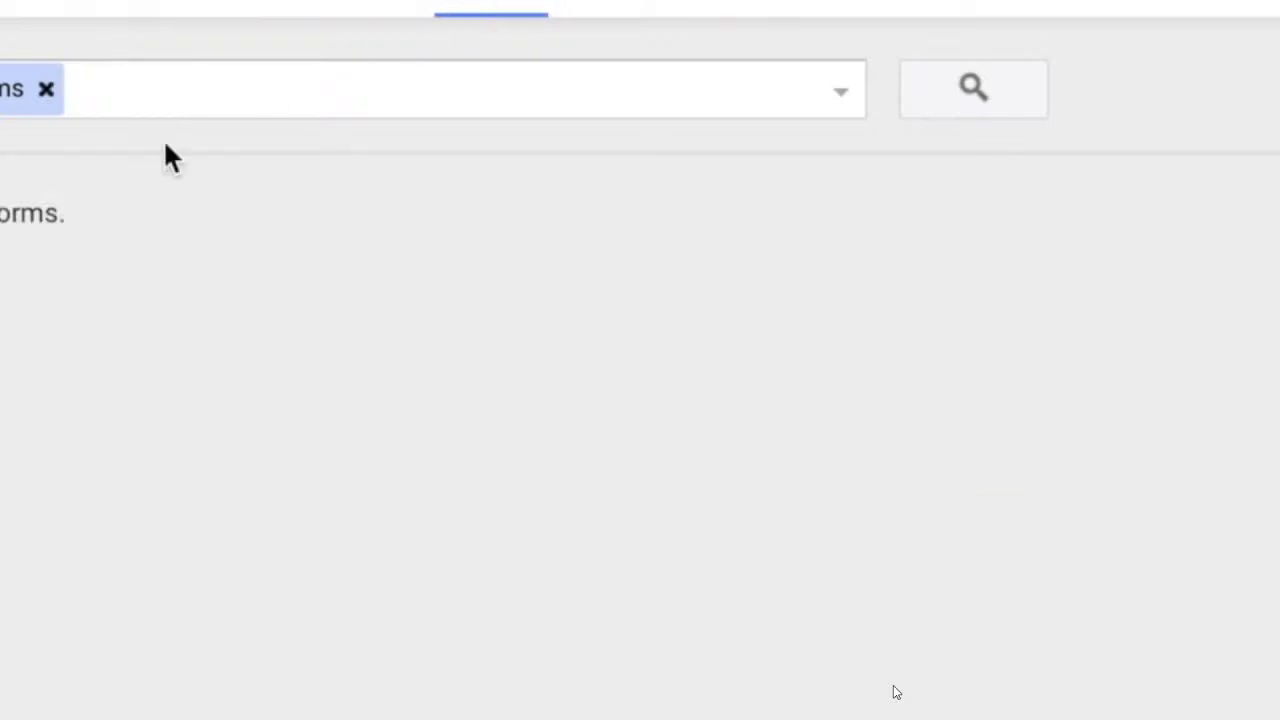
left_click(676, 8)
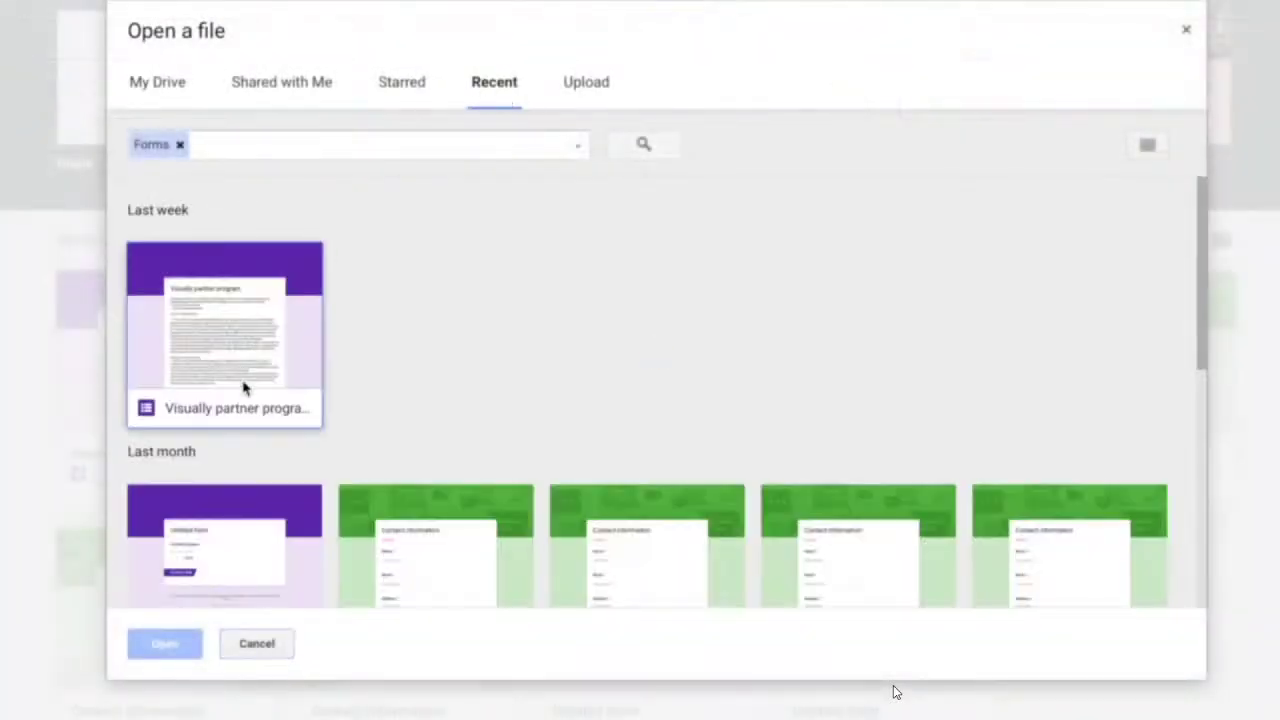
left_click(600, 82)
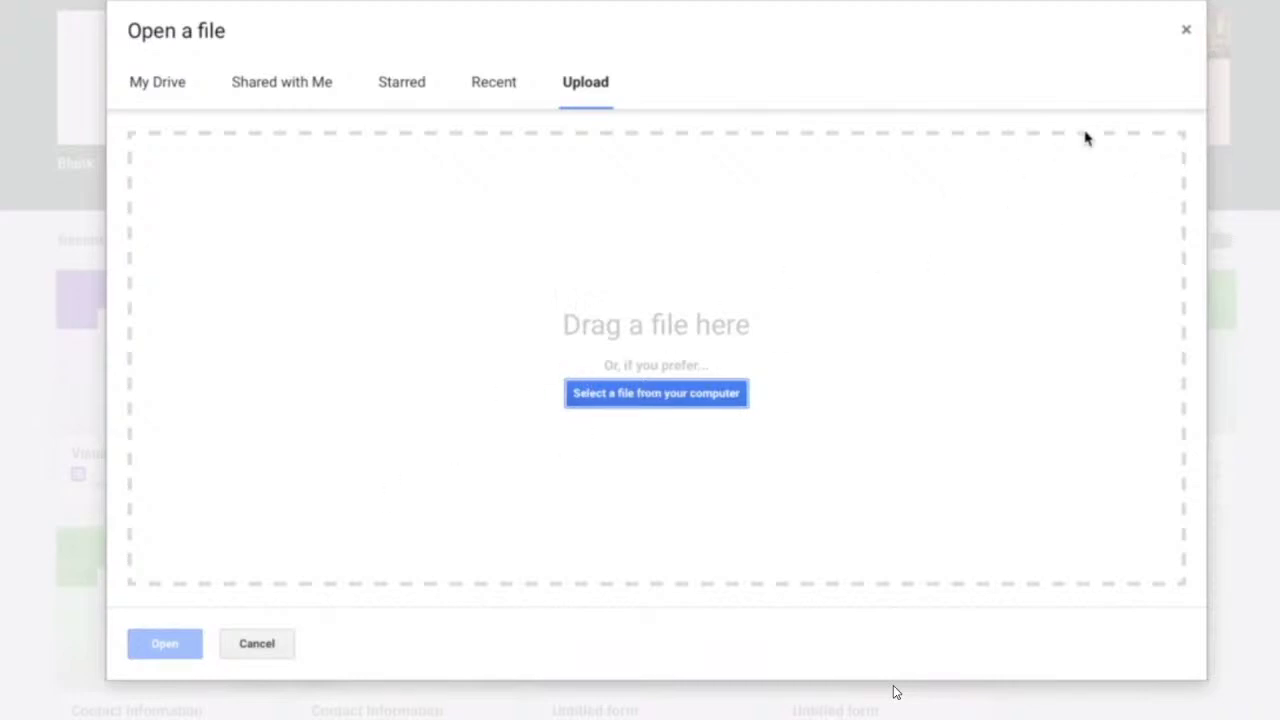
left_click(1187, 32)
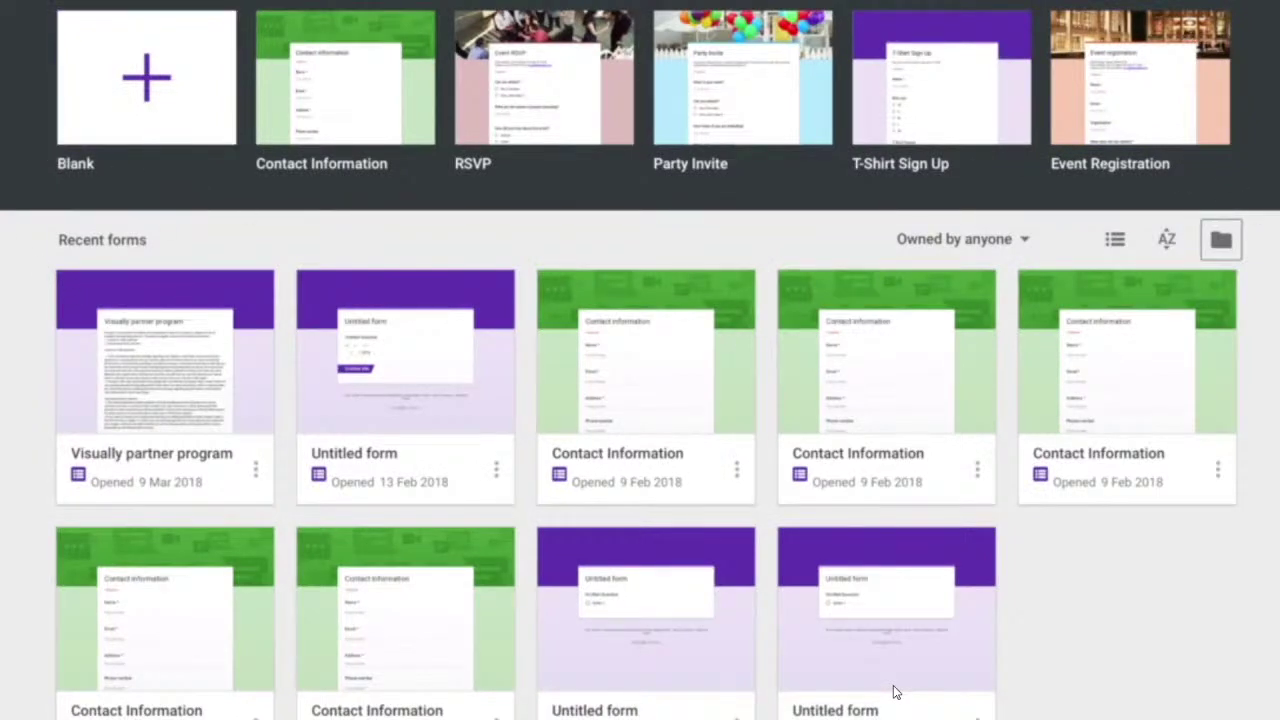
- Expand the template gallery to view its templates, and check the home screen's language and template settings
scroll(895, 692, "down", 1)
scroll(895, 692, "up", 1)
left_click(1180, 2)
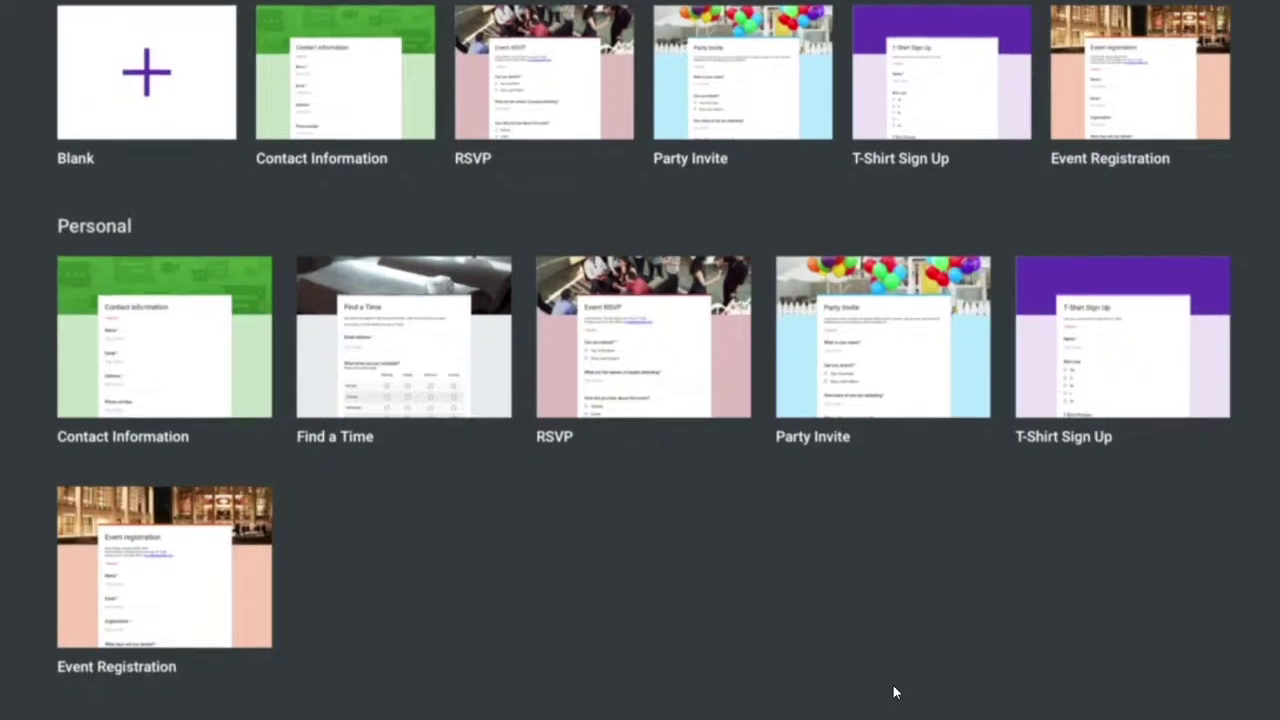
scroll(895, 692, "down", 2)
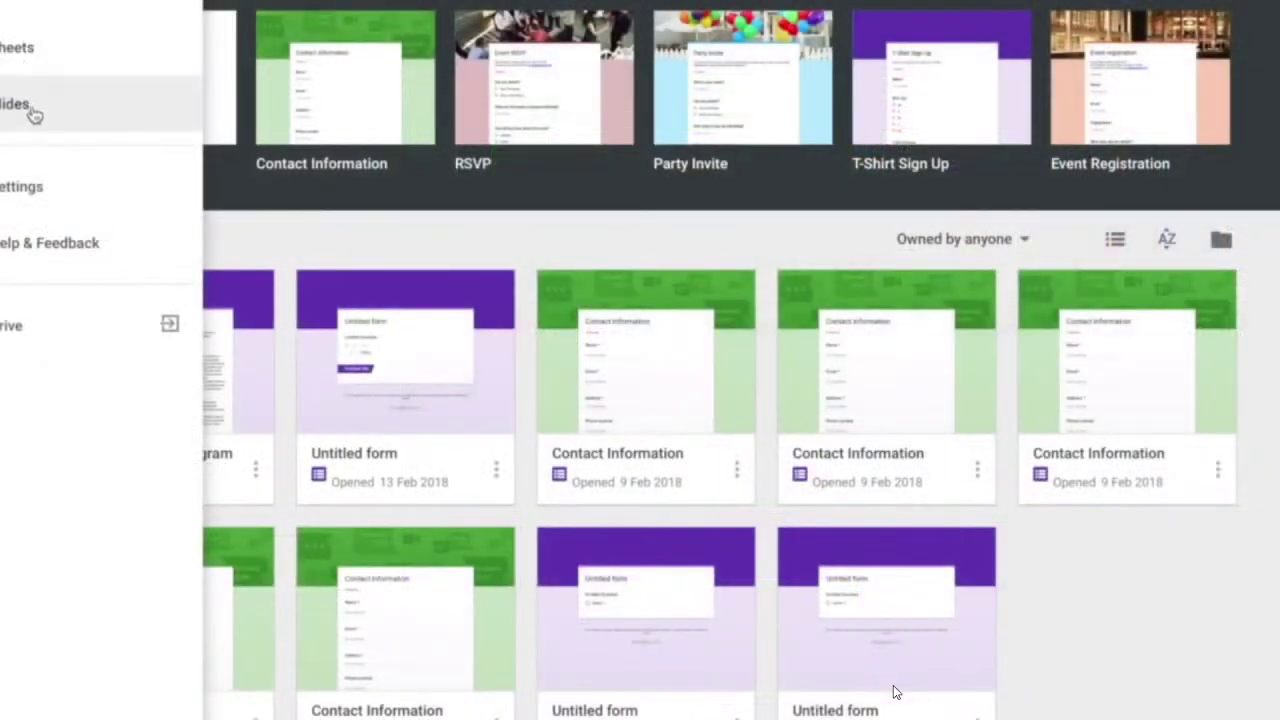
left_click(8, 188)
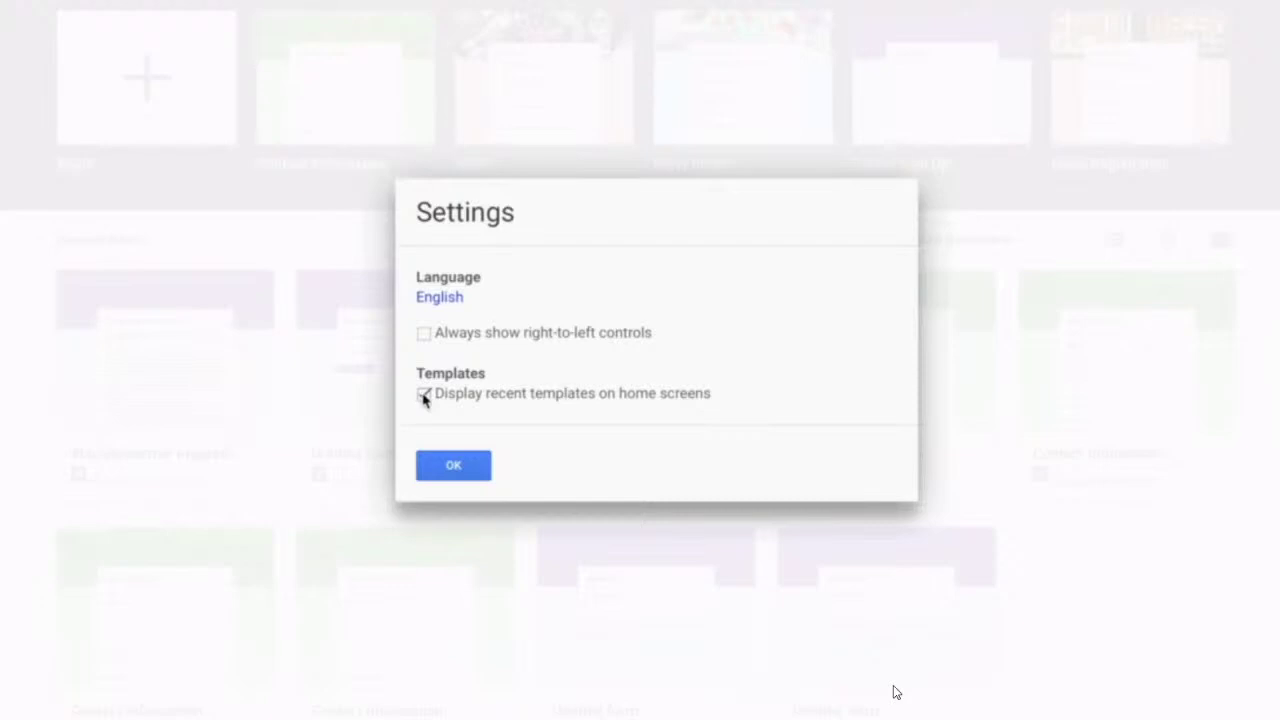
left_click(466, 478)
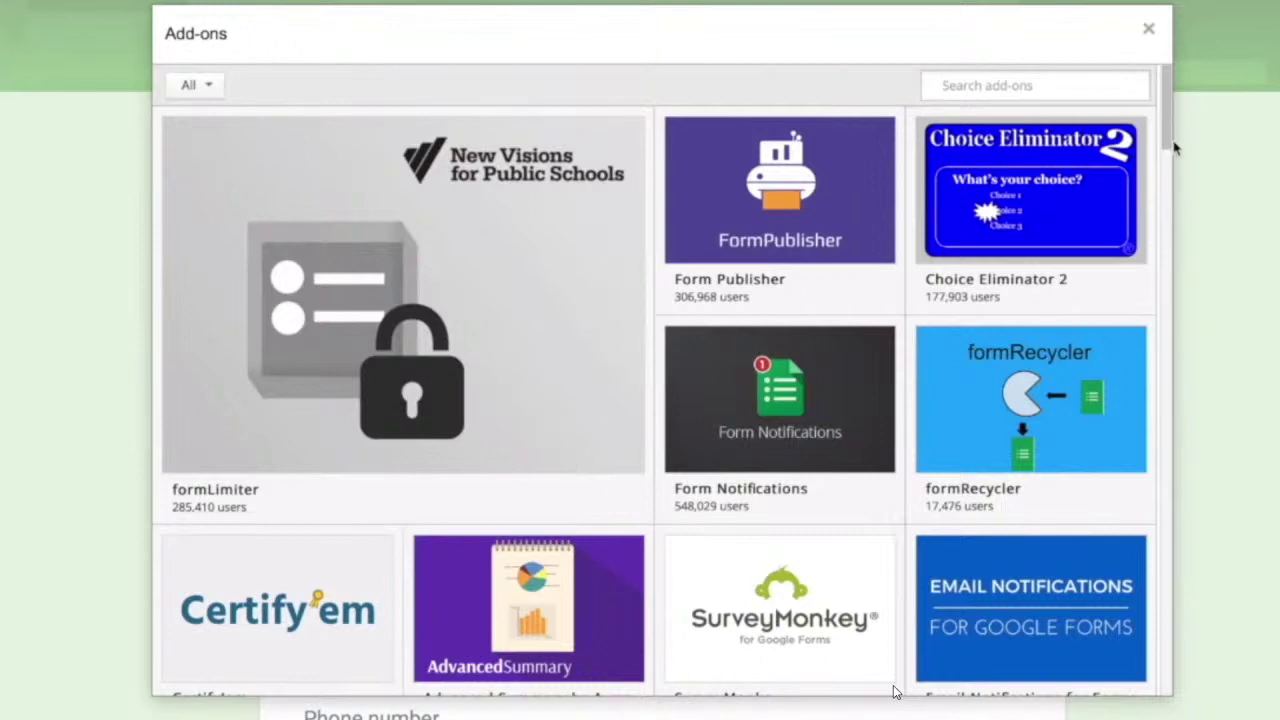
- Look through the add-ons available for the Contact information form and close the list
left_click_drag(1174, 145, 1166, 263)
left_click(1146, 33)
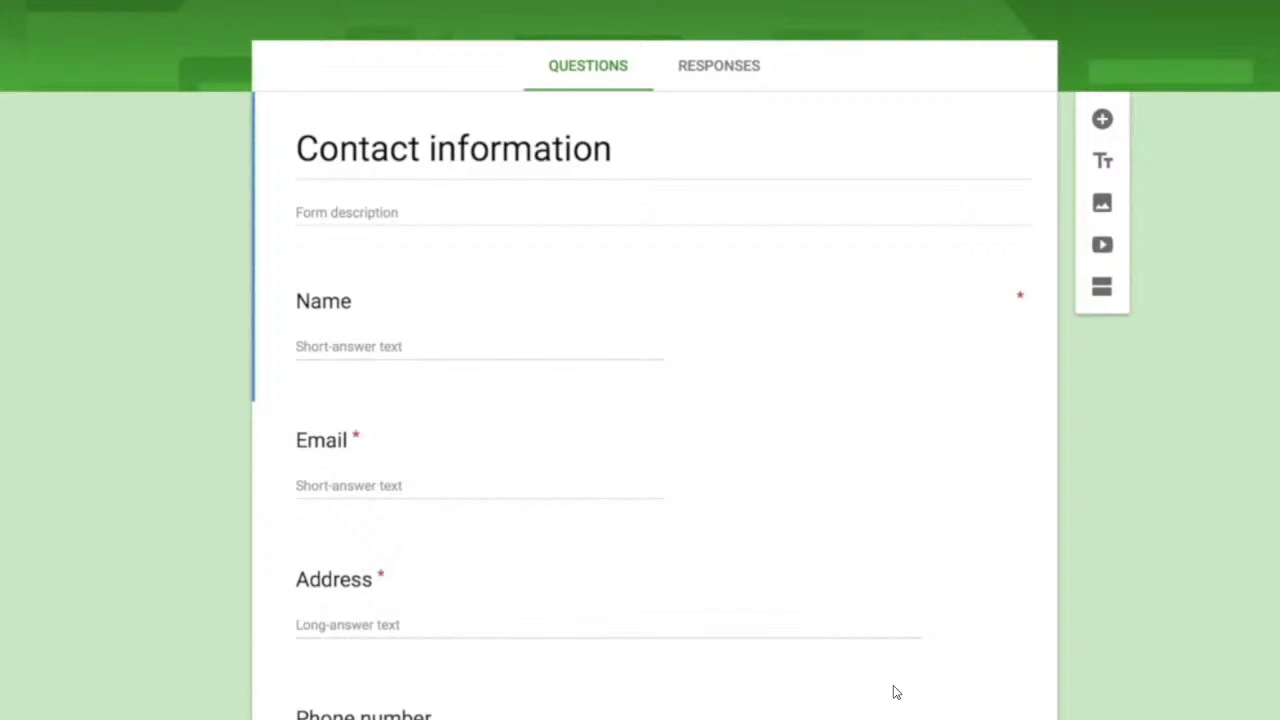
- Recolour the Contact information form red, and replace that theme with the colourful jelly bean image from Work and School
left_click(1040, 2)
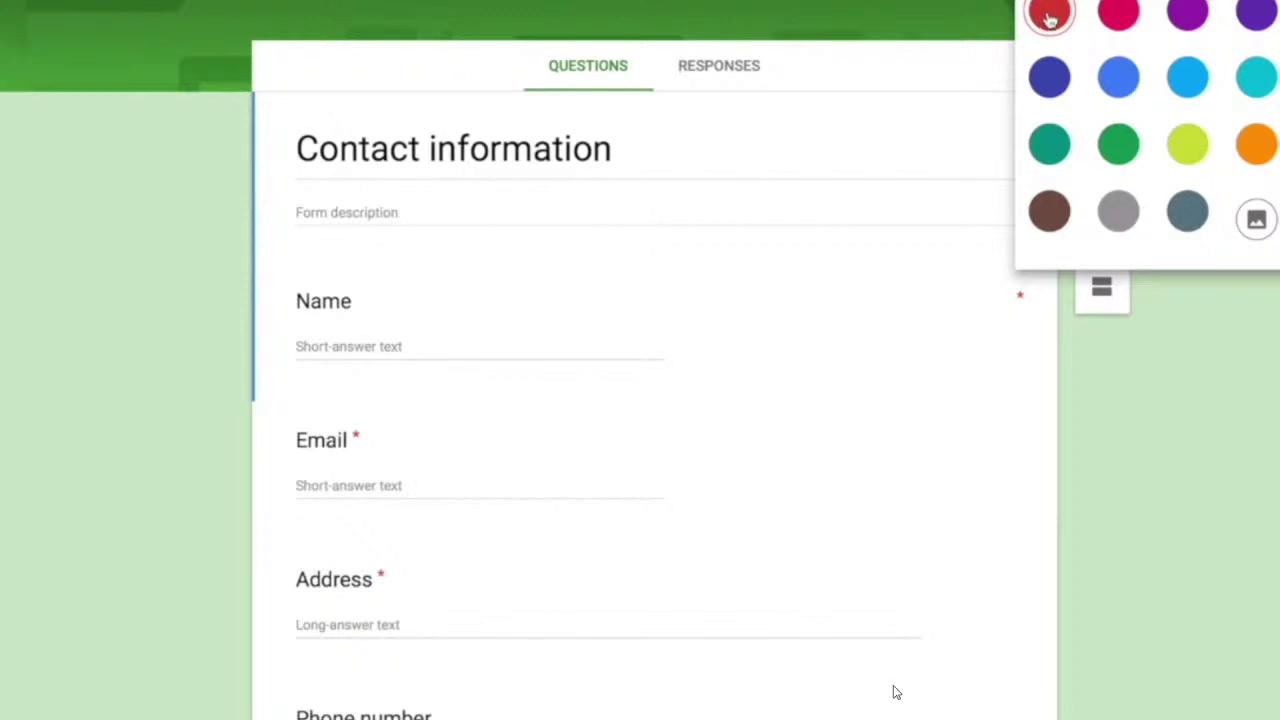
left_click(1049, 20)
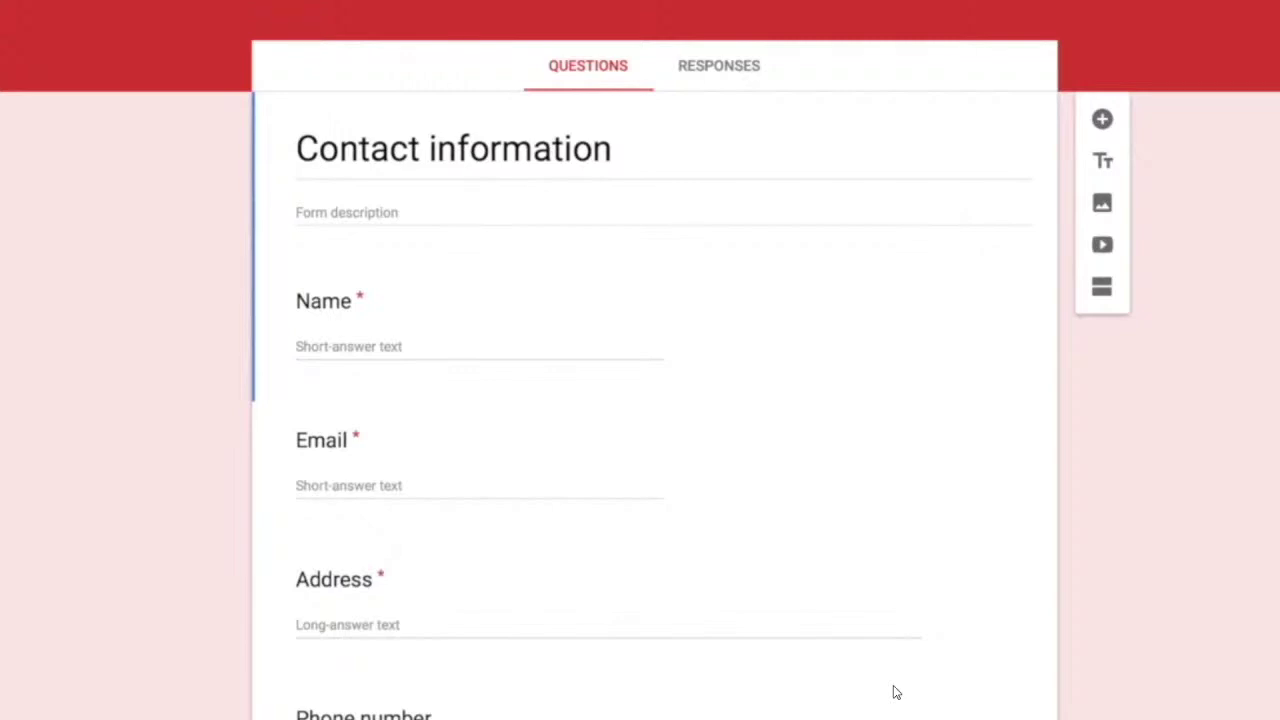
left_click(1050, 2)
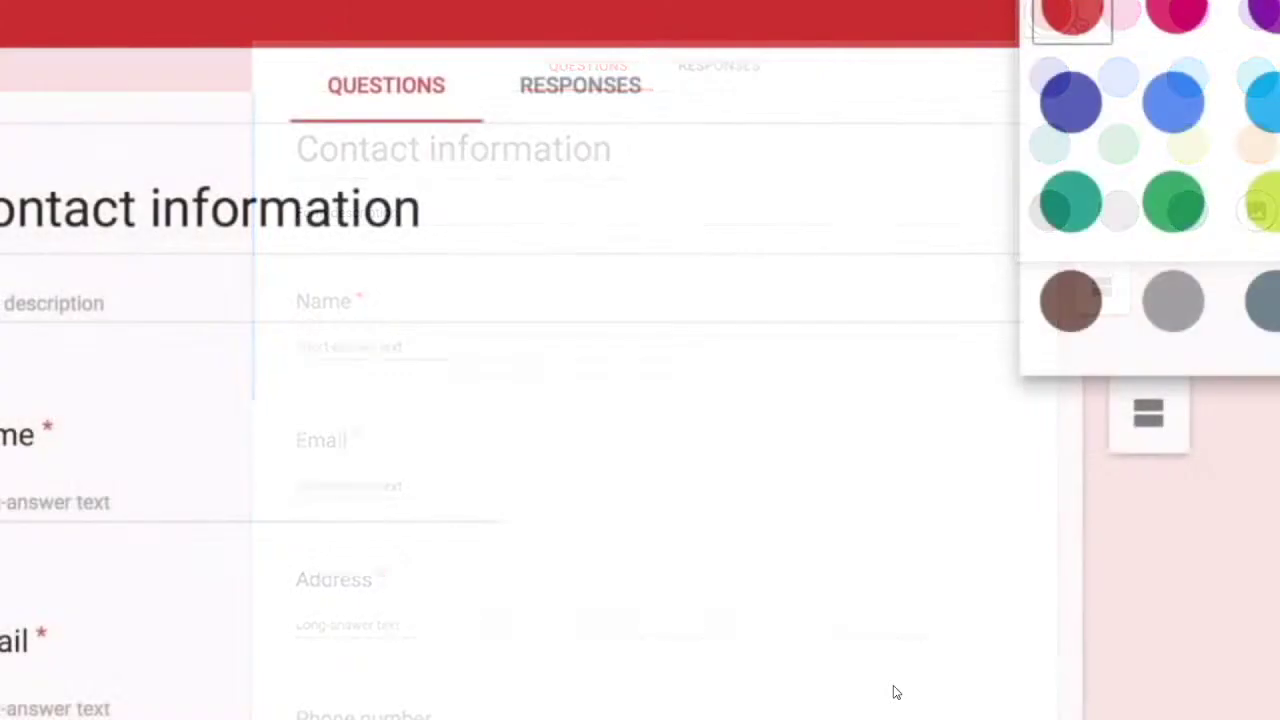
left_click(1279, 301)
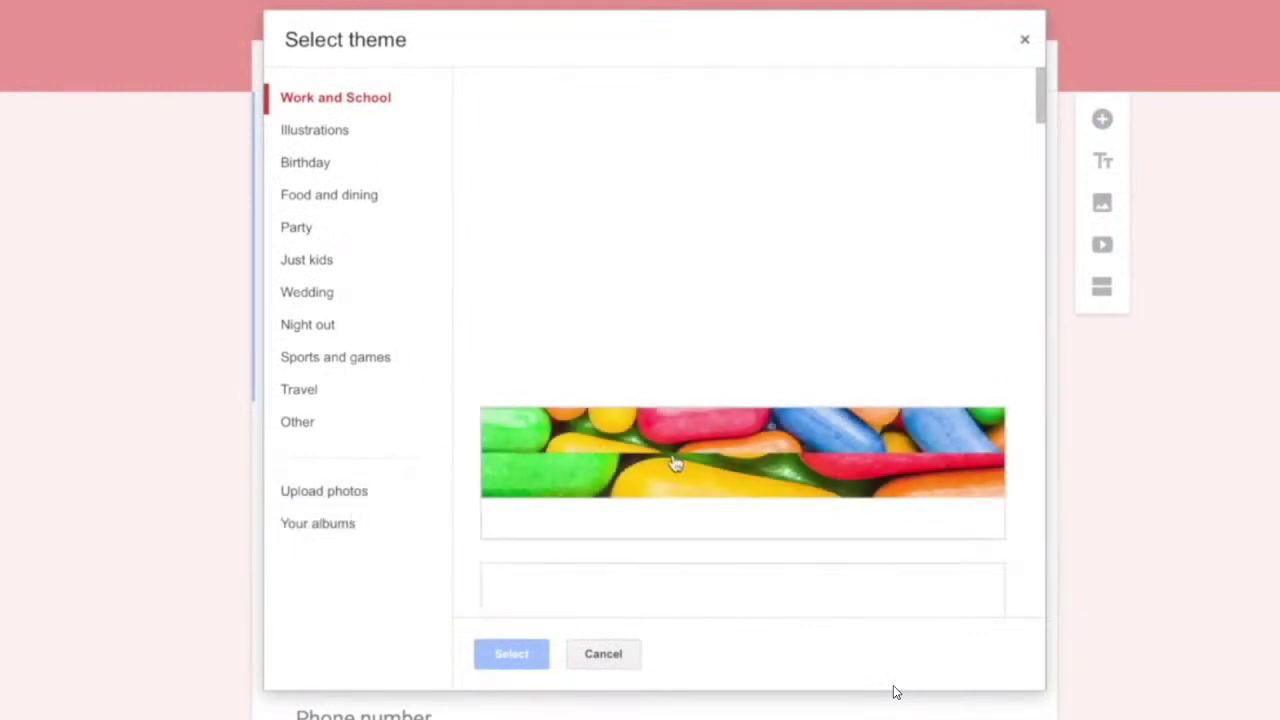
left_click(675, 465)
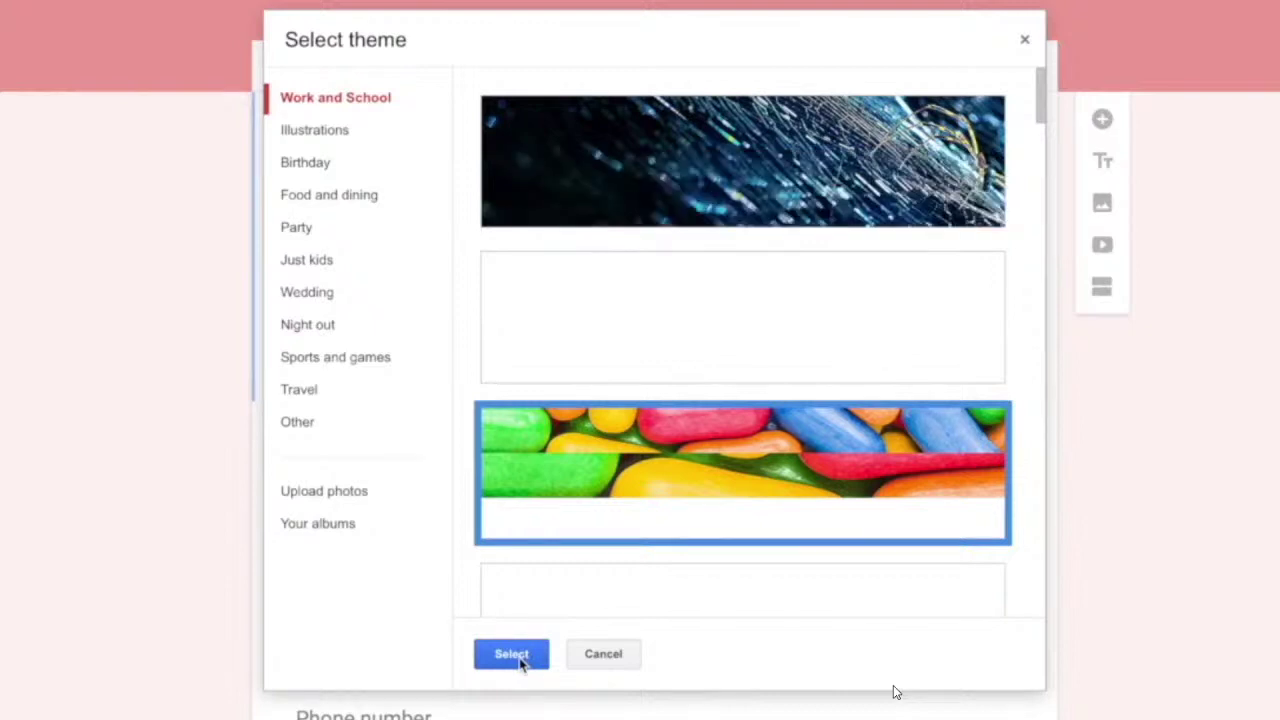
left_click(512, 654)
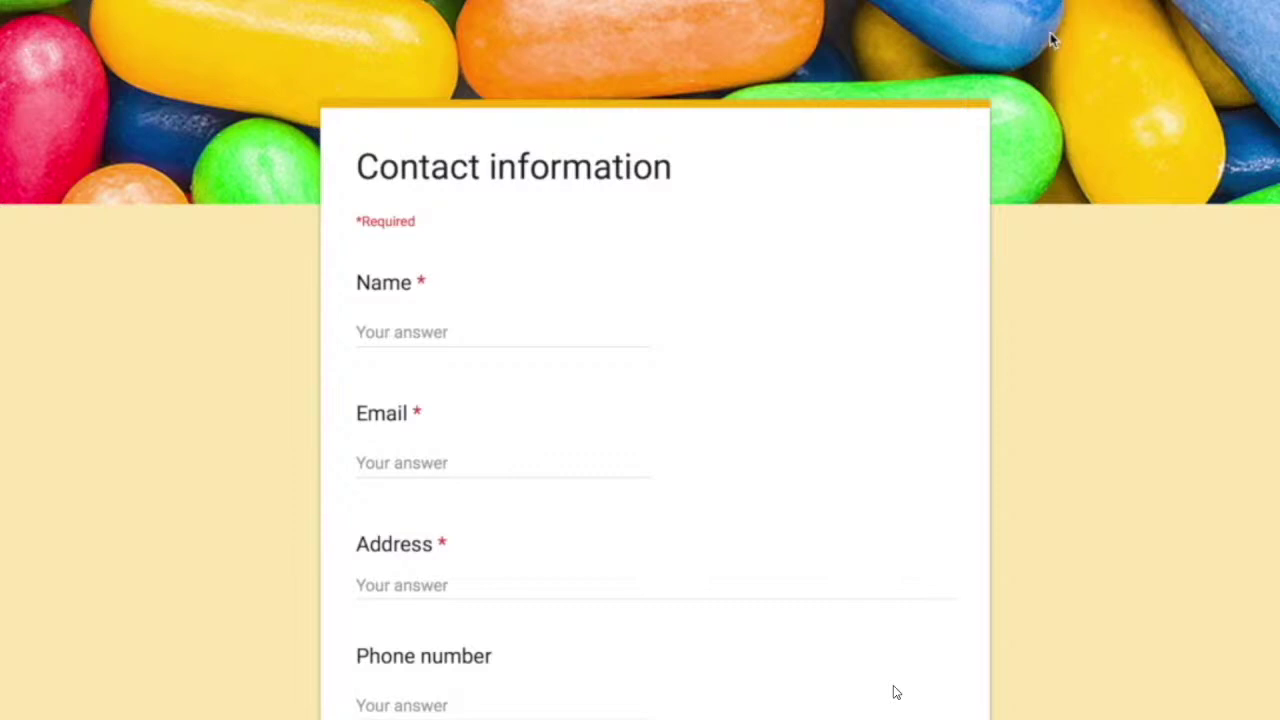
- Test the form preview with "fmfks" as the Name and "fk ffkd" as the Email, and look over the remaining fields
left_click(495, 326)
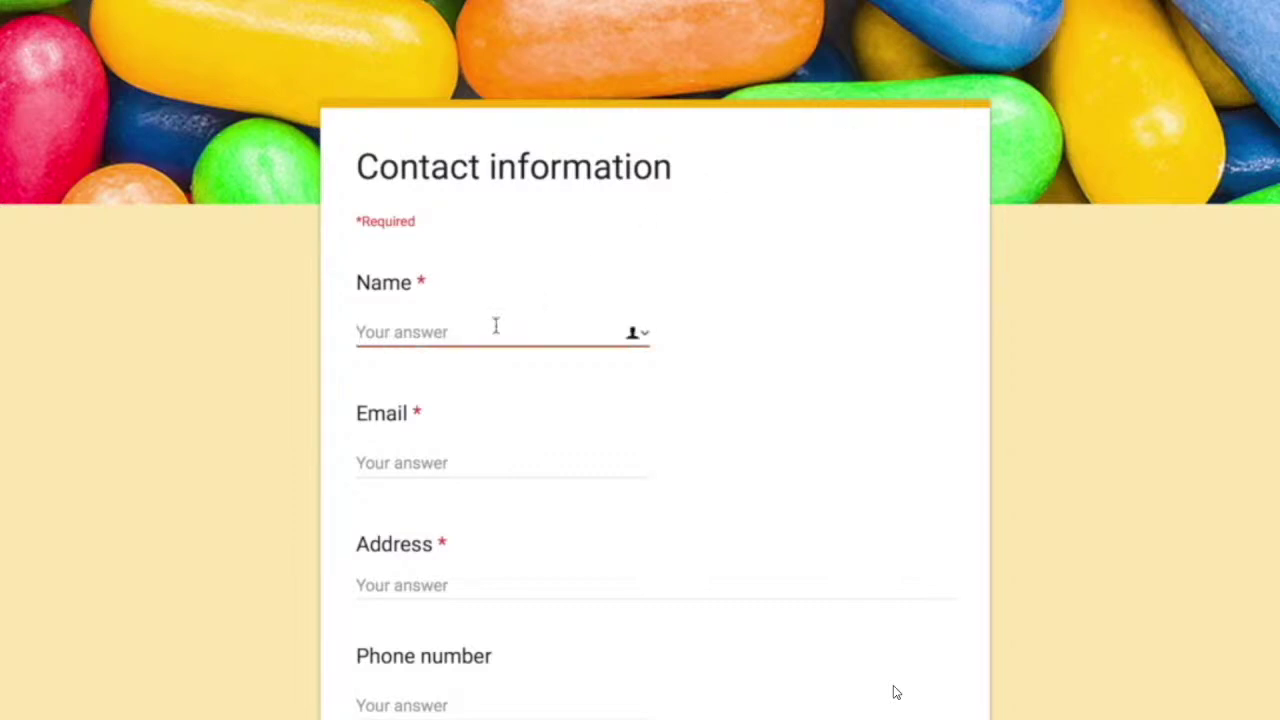
type("fmfks")
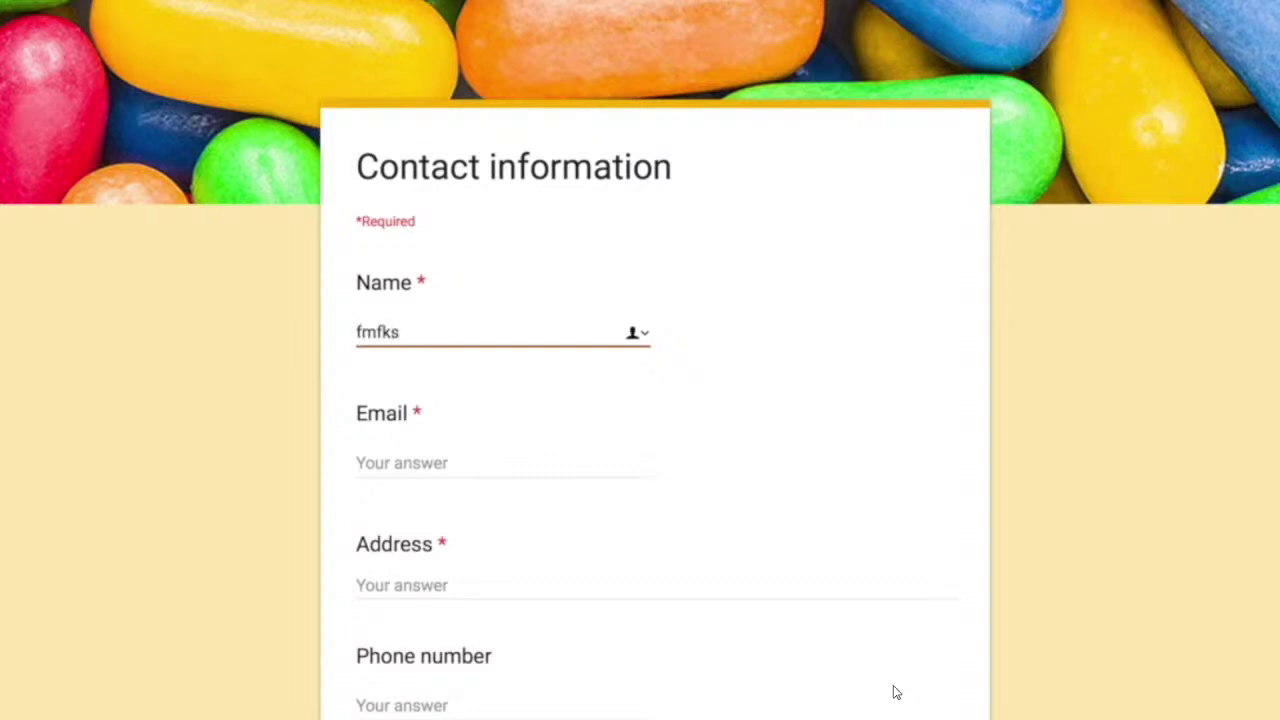
key("Tab")
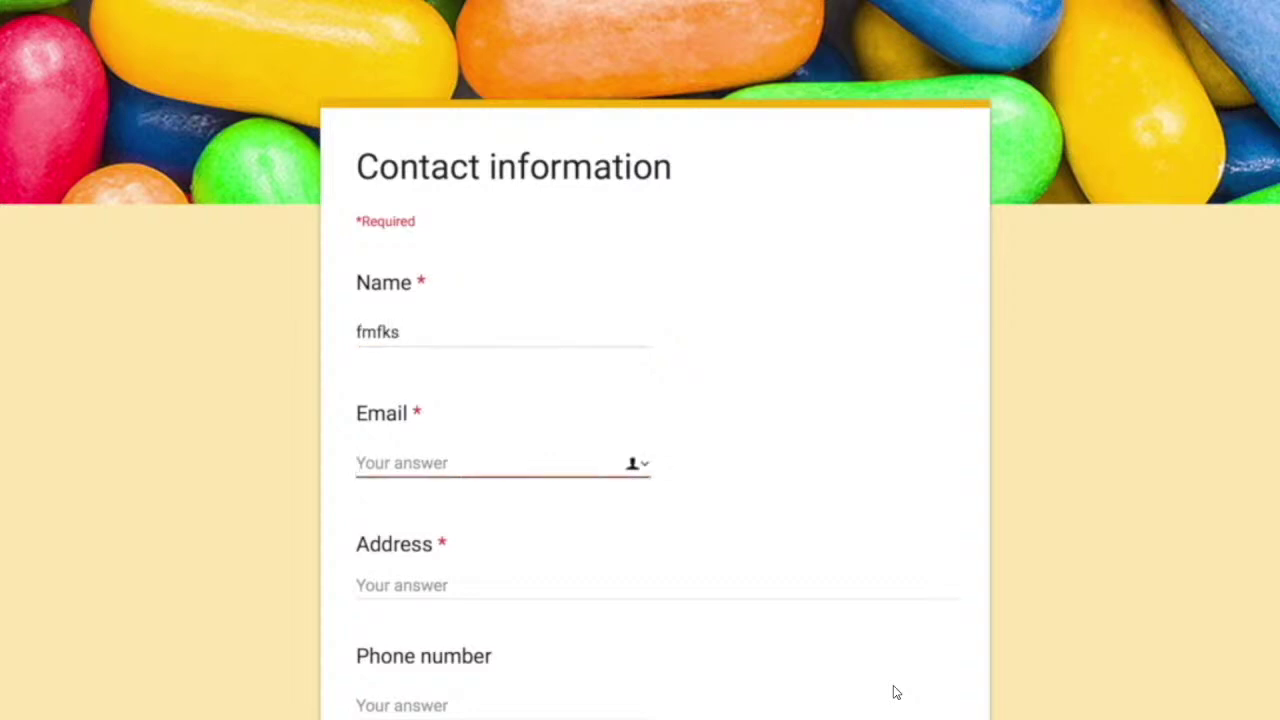
type("fk ffkd")
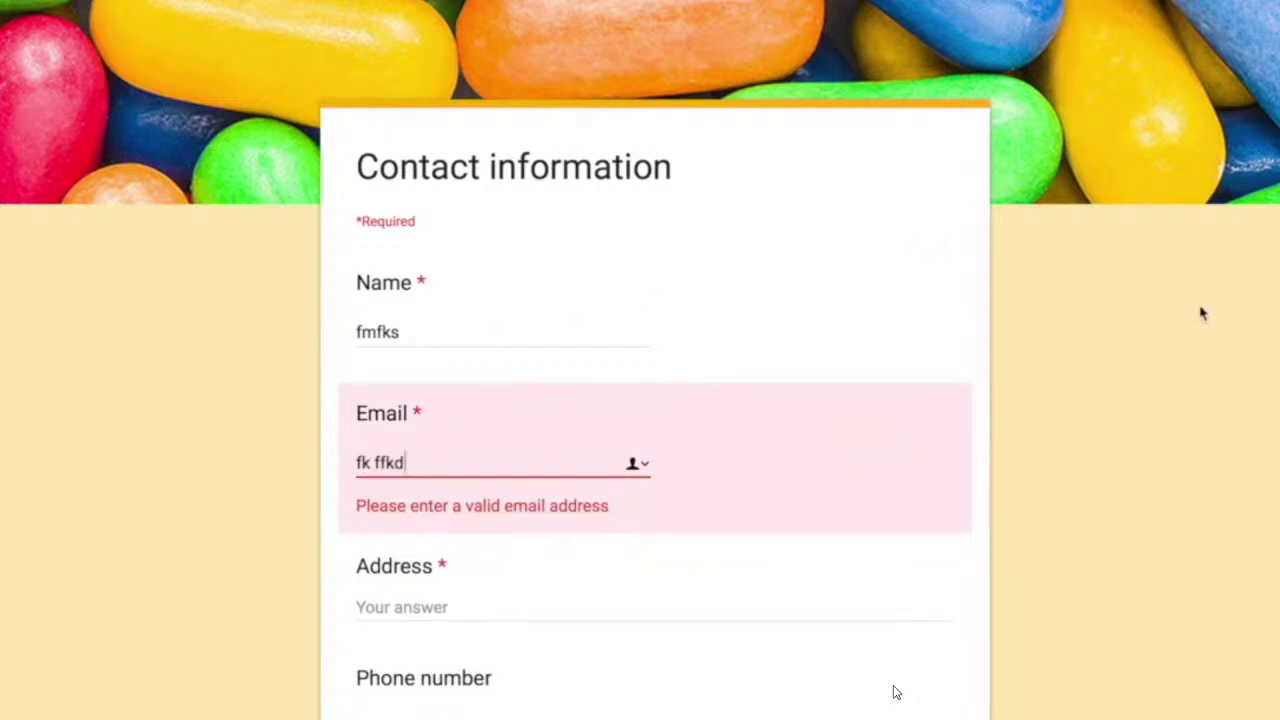
scroll(1203, 314, "down", 3)
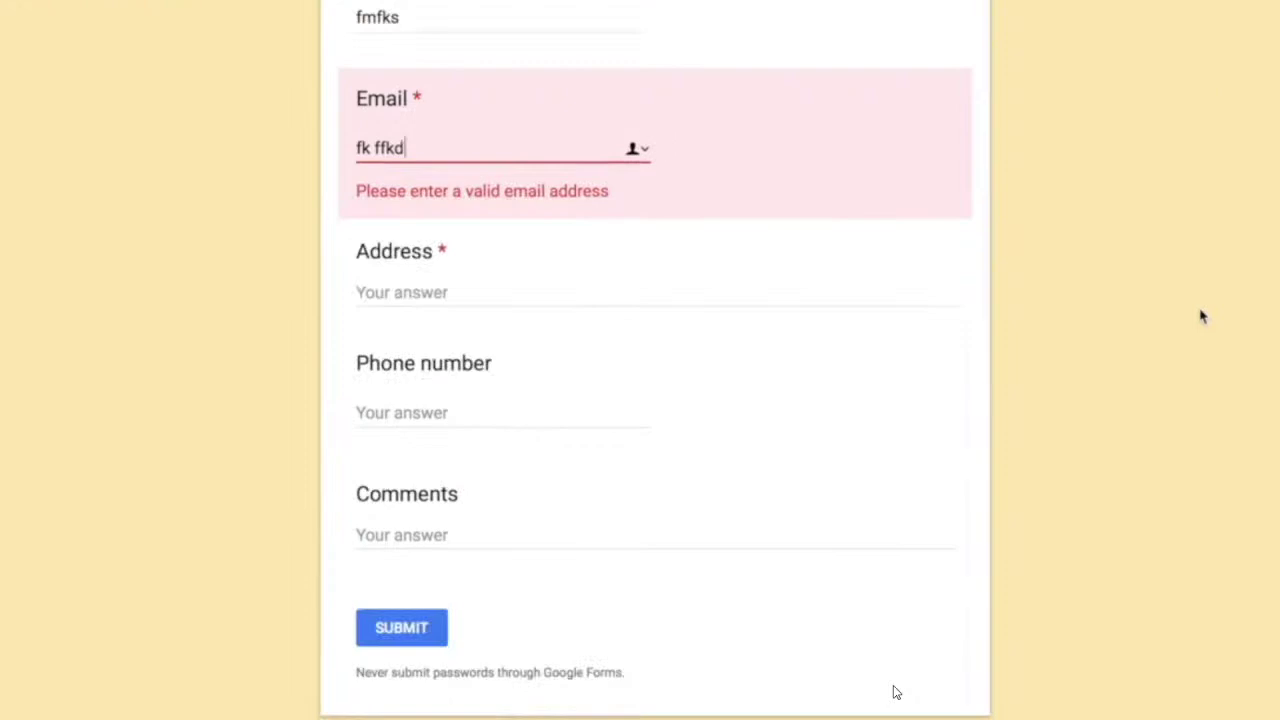
scroll(896, 692, "up", 1)
scroll(896, 692, "up", 2)
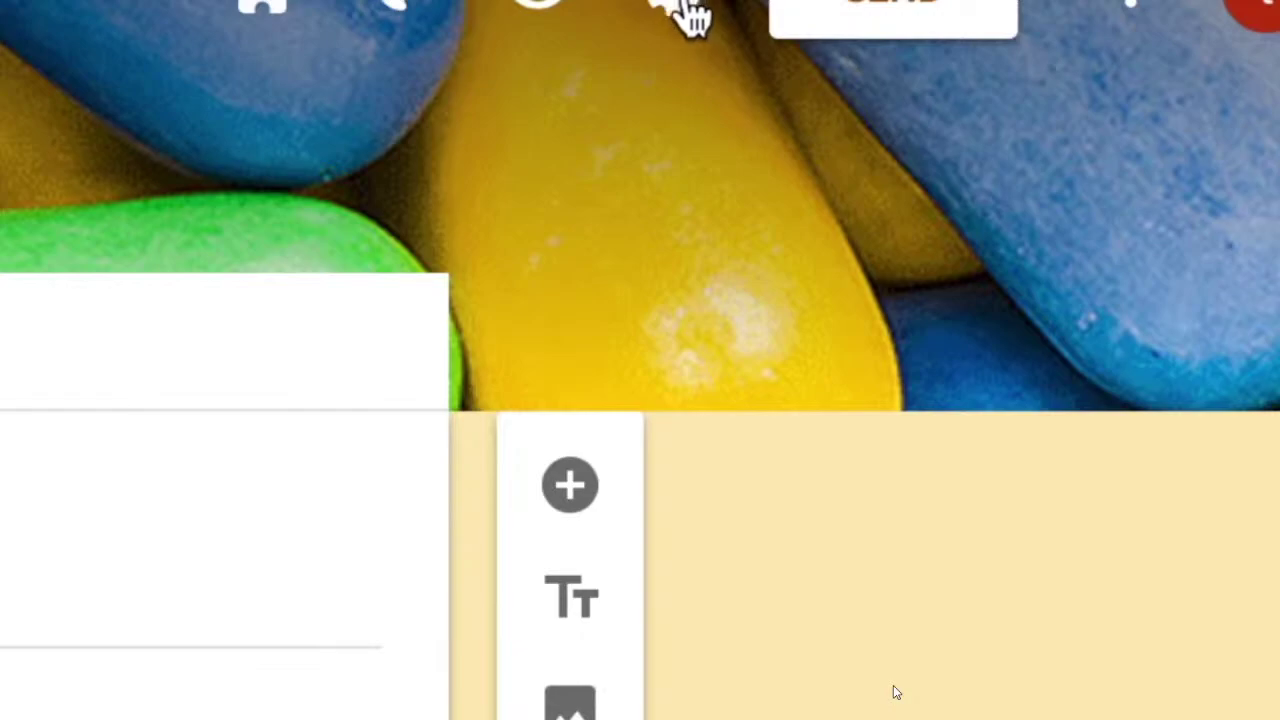
- Open the form settings and review the General, Presentation and Quizzes options, returning to General
left_click(690, 15)
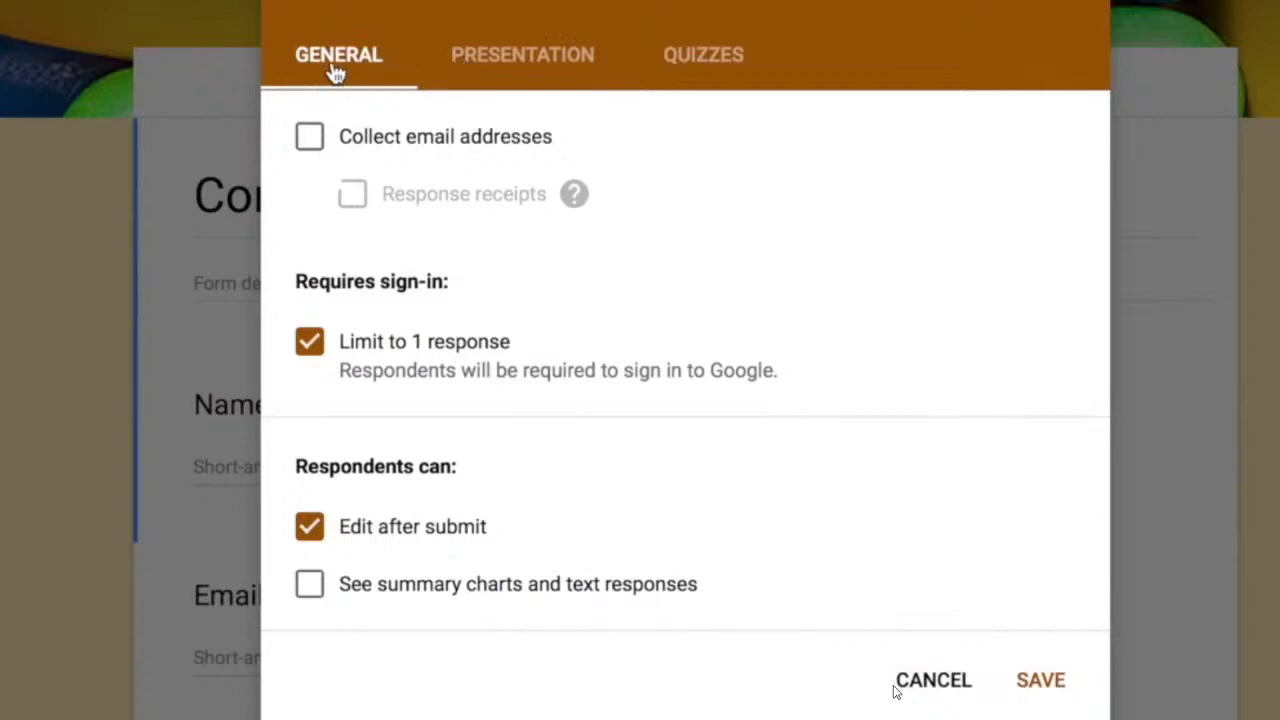
left_click(500, 66)
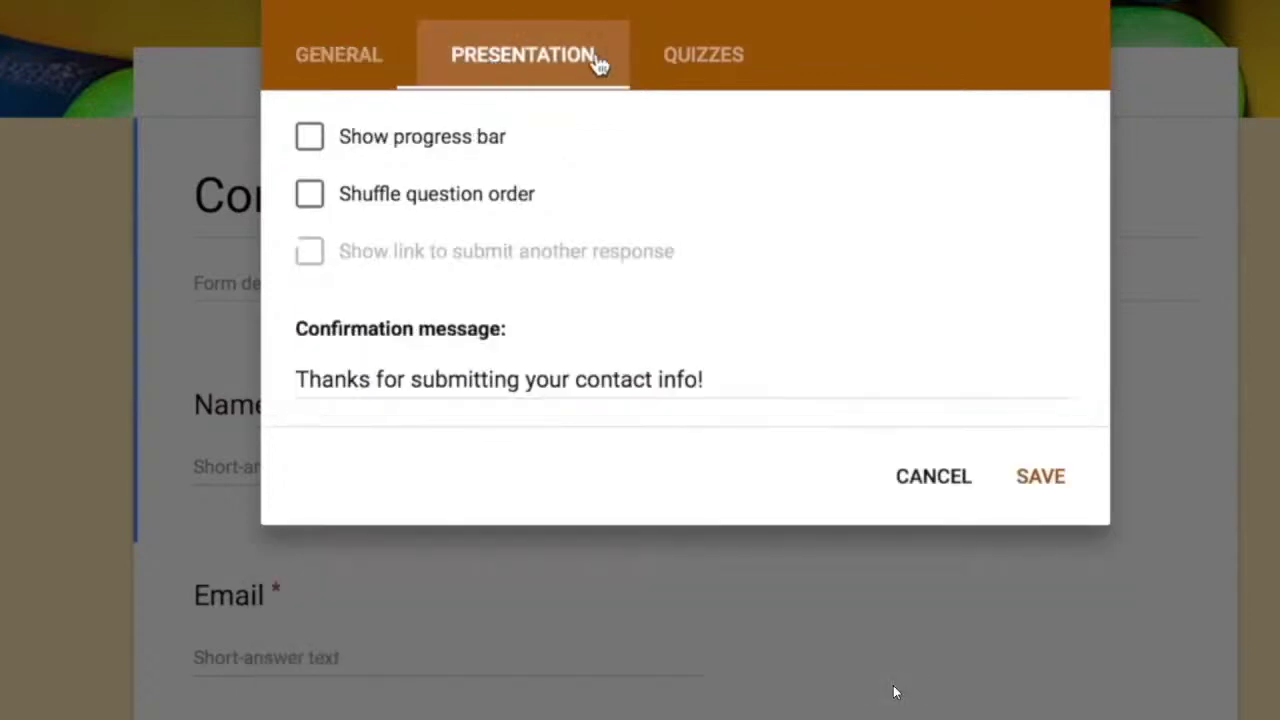
left_click(690, 62)
left_click(323, 54)
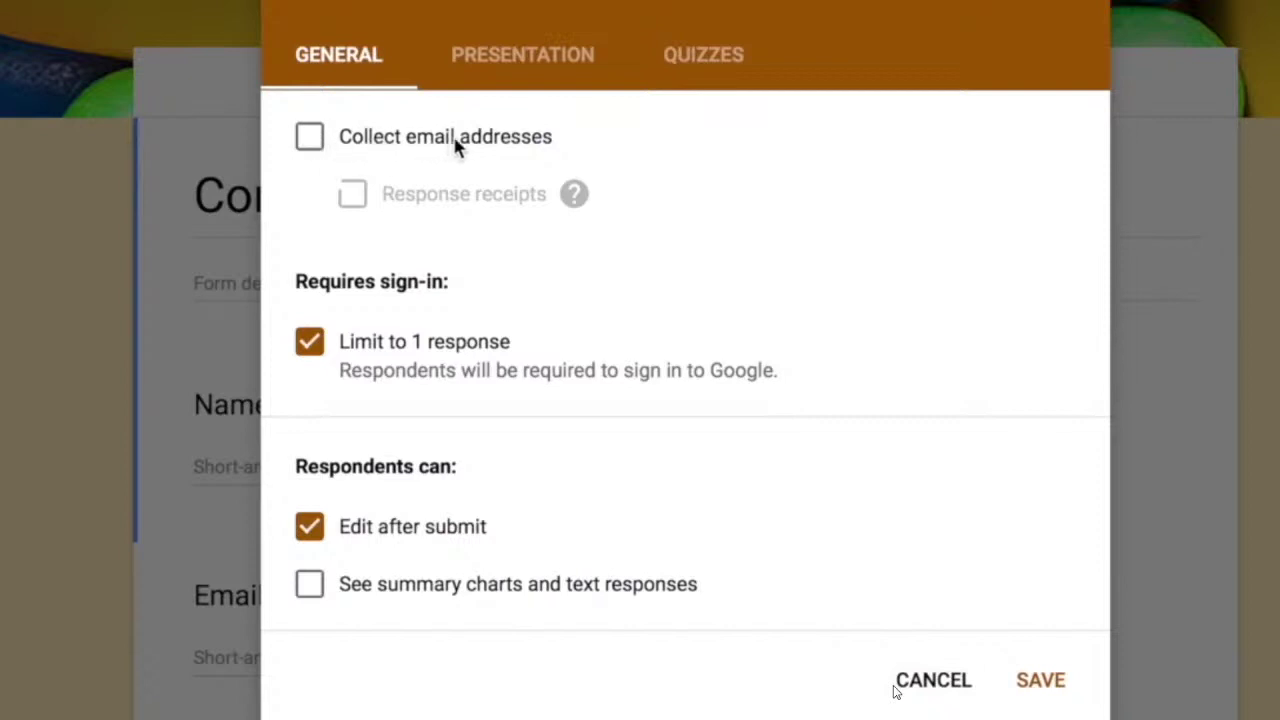
- Try Collect email addresses and cancel the form settings, and inspect the Email question's response validation rule
left_click(313, 142)
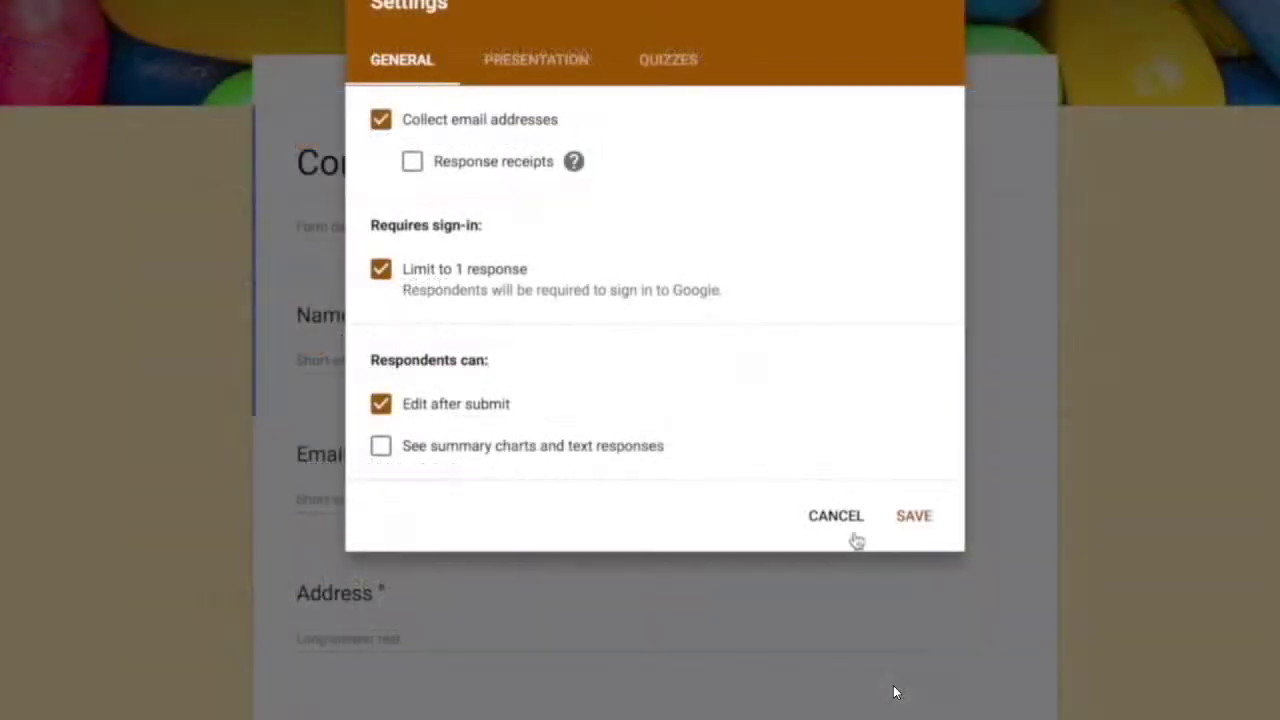
left_click(933, 680)
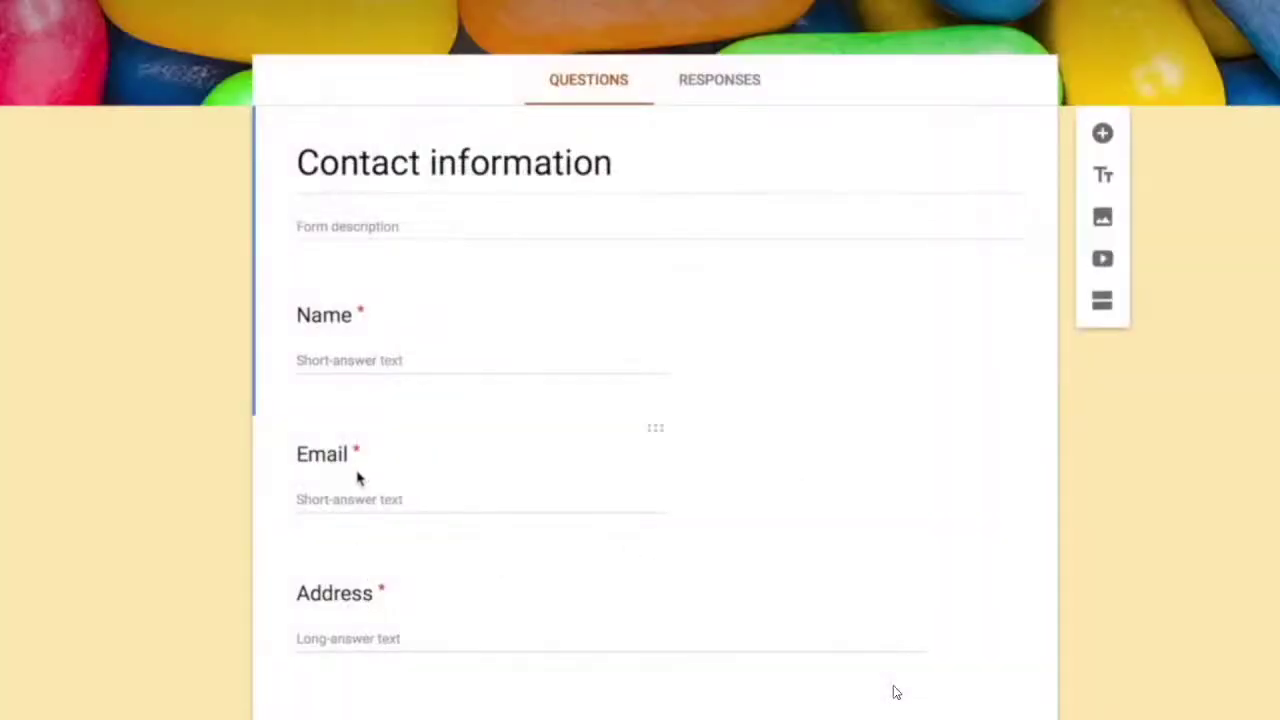
left_click(605, 503)
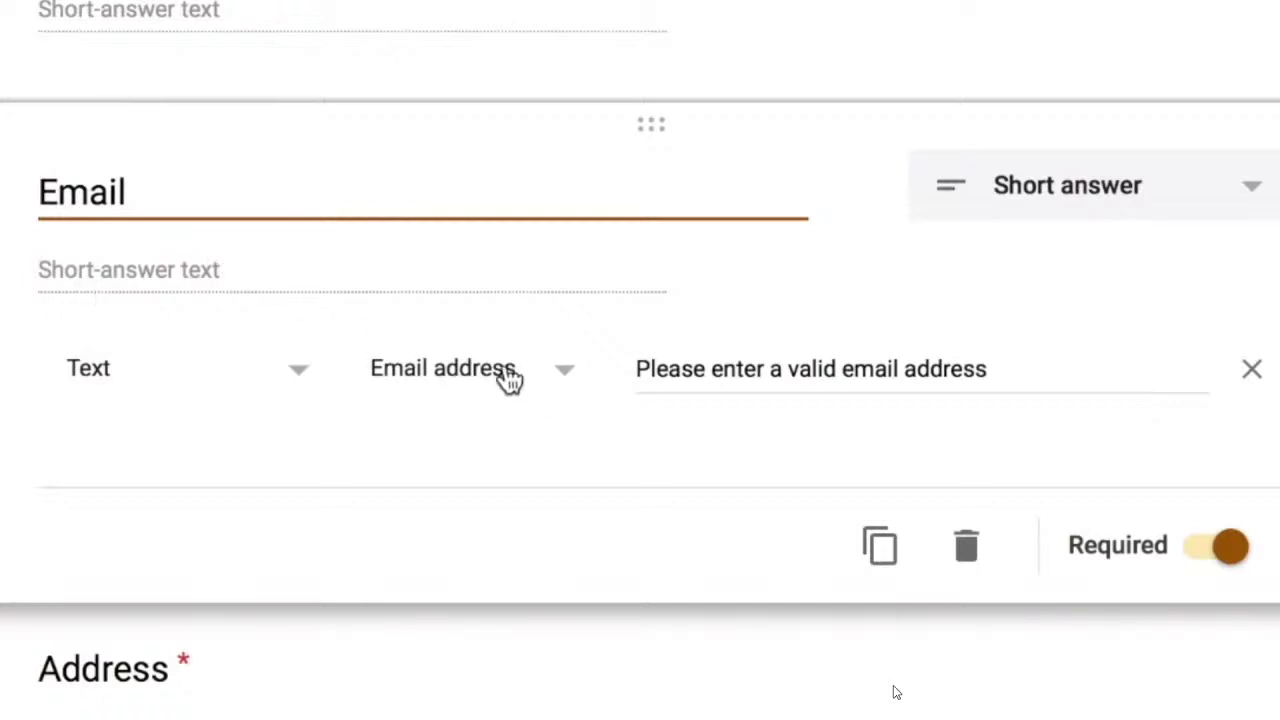
left_click(509, 378)
left_click(509, 378)
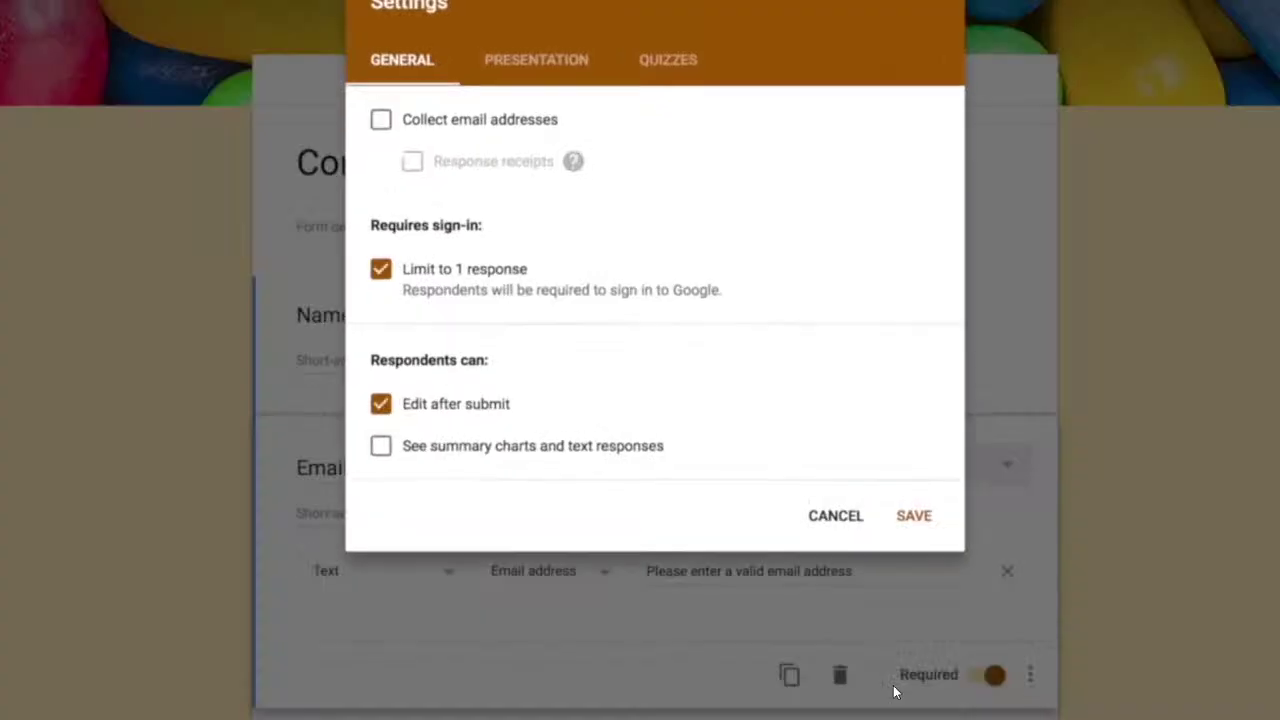
- Enable Collect email addresses and save the settings, and try Response receipts with the Always option
left_click(381, 121)
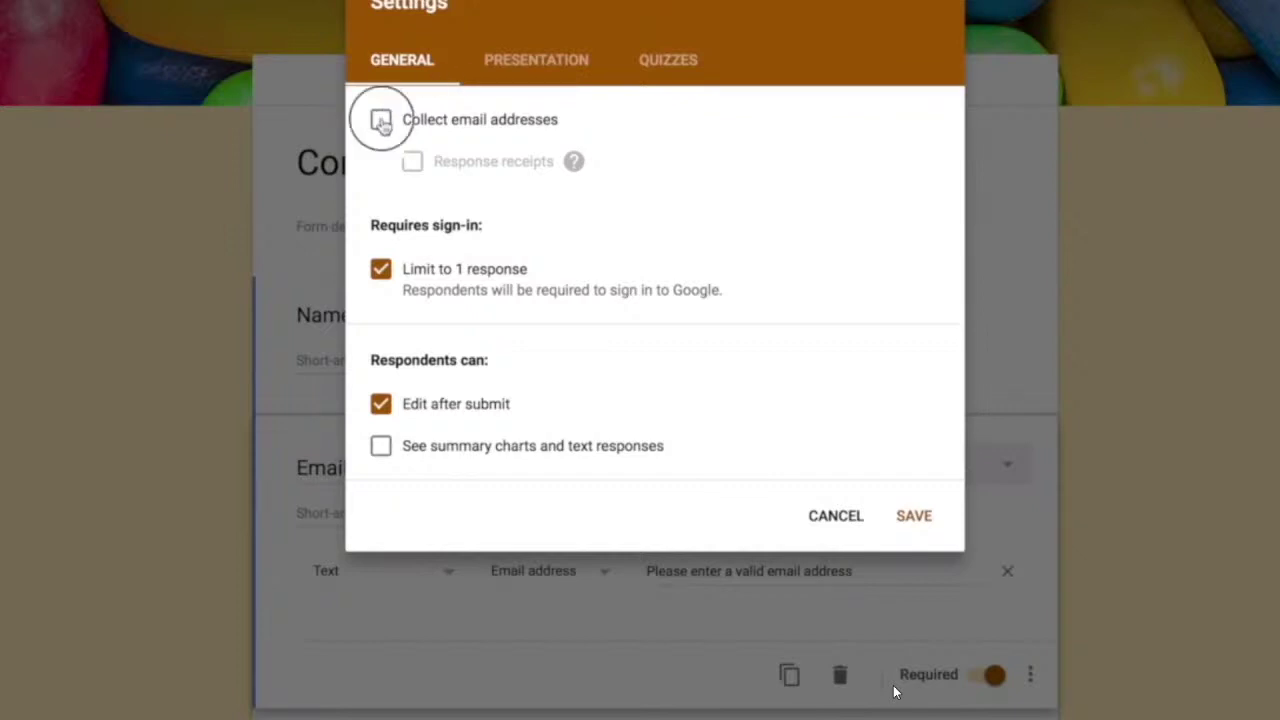
left_click(912, 517)
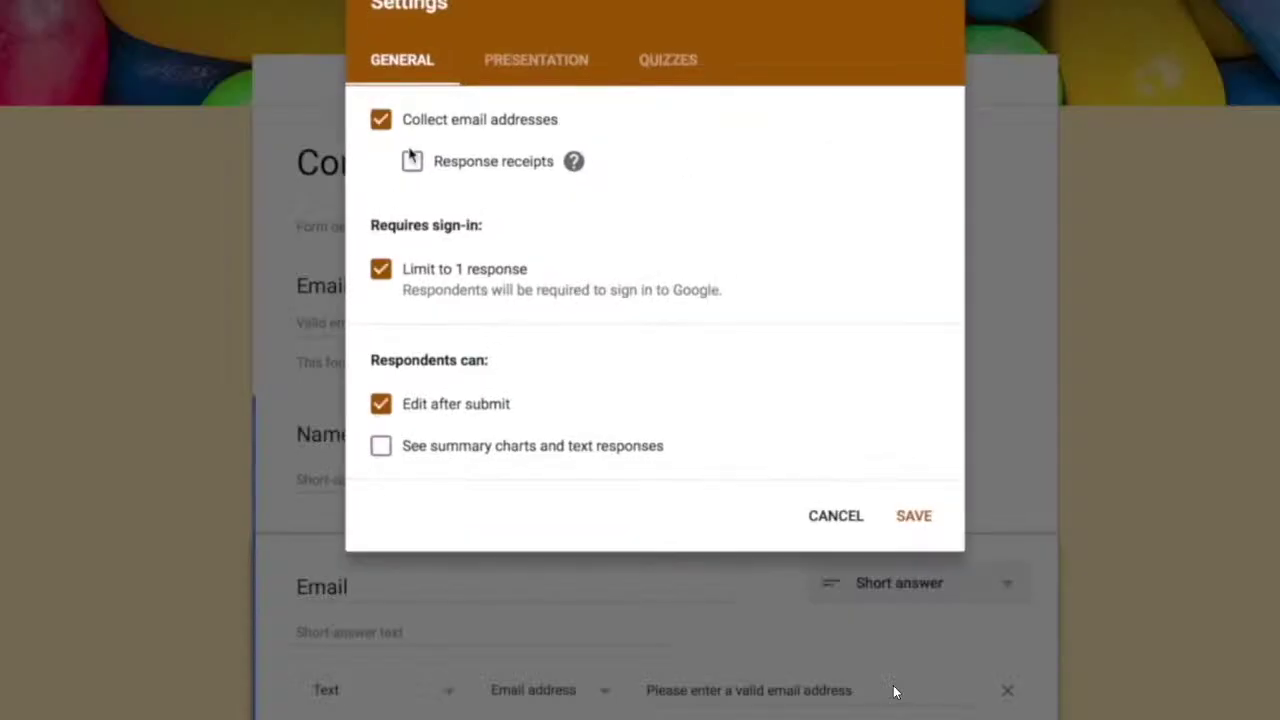
left_click(382, 121)
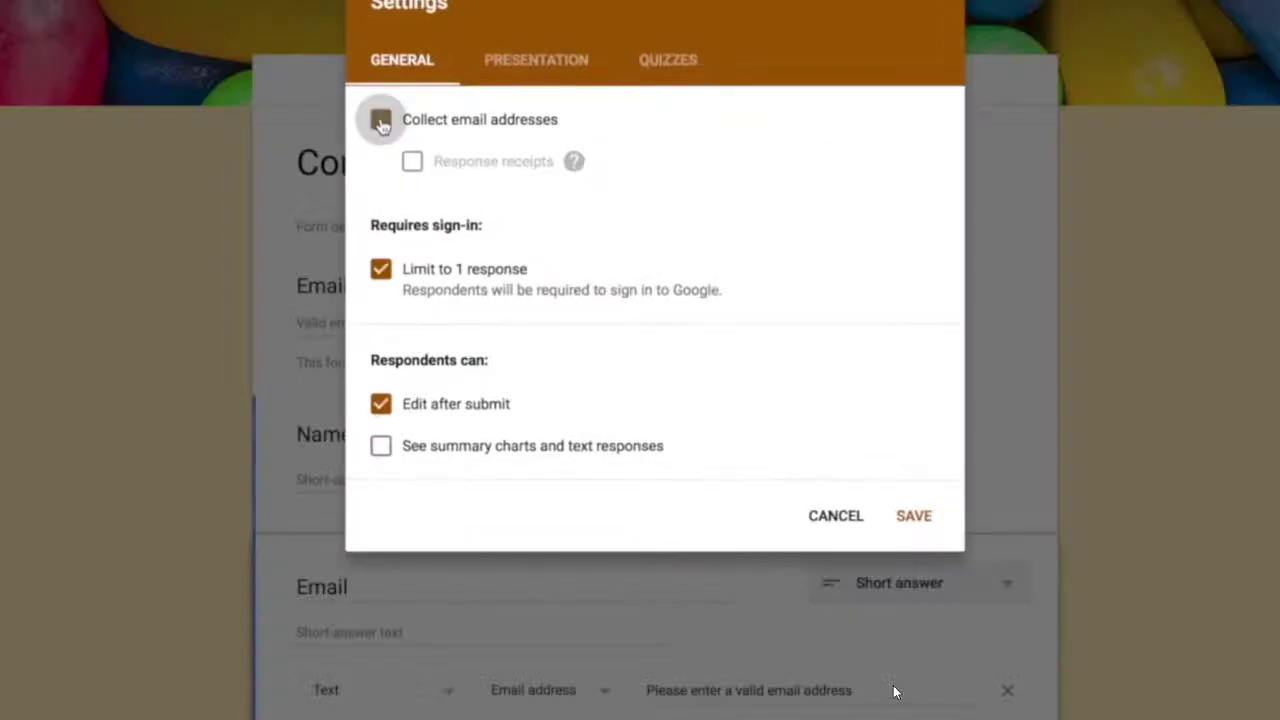
left_click(383, 122)
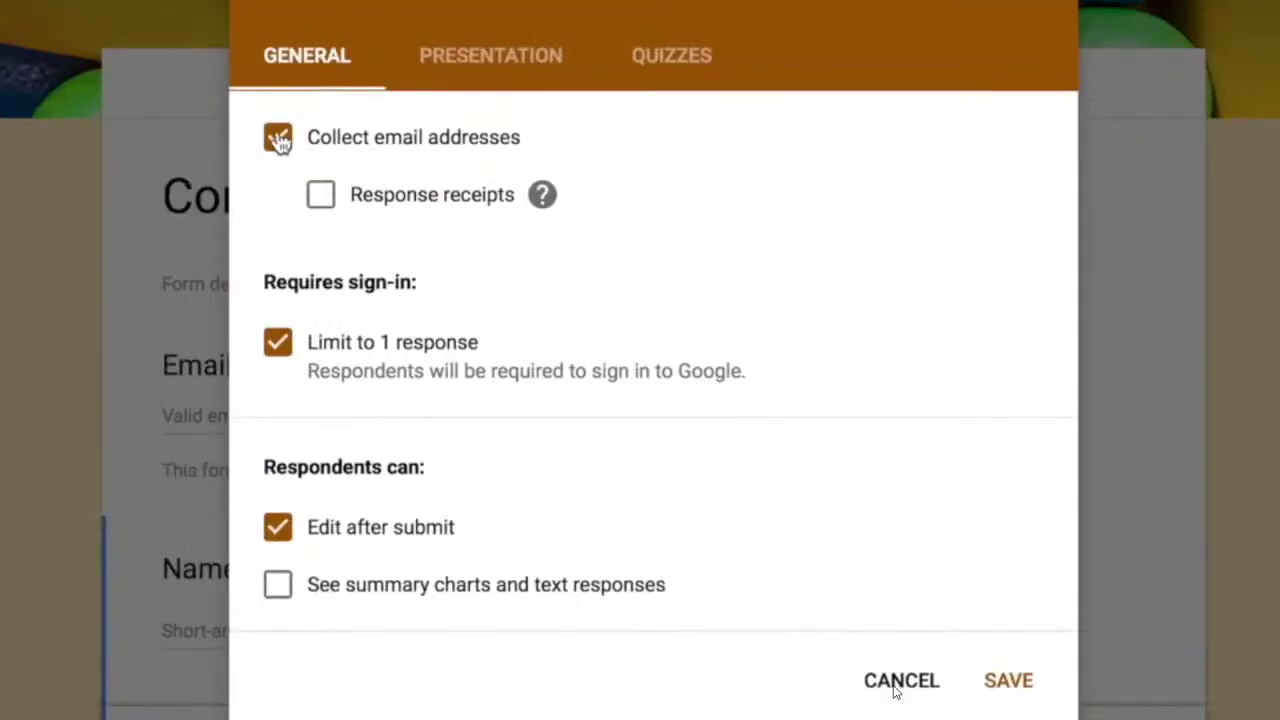
left_click(334, 195)
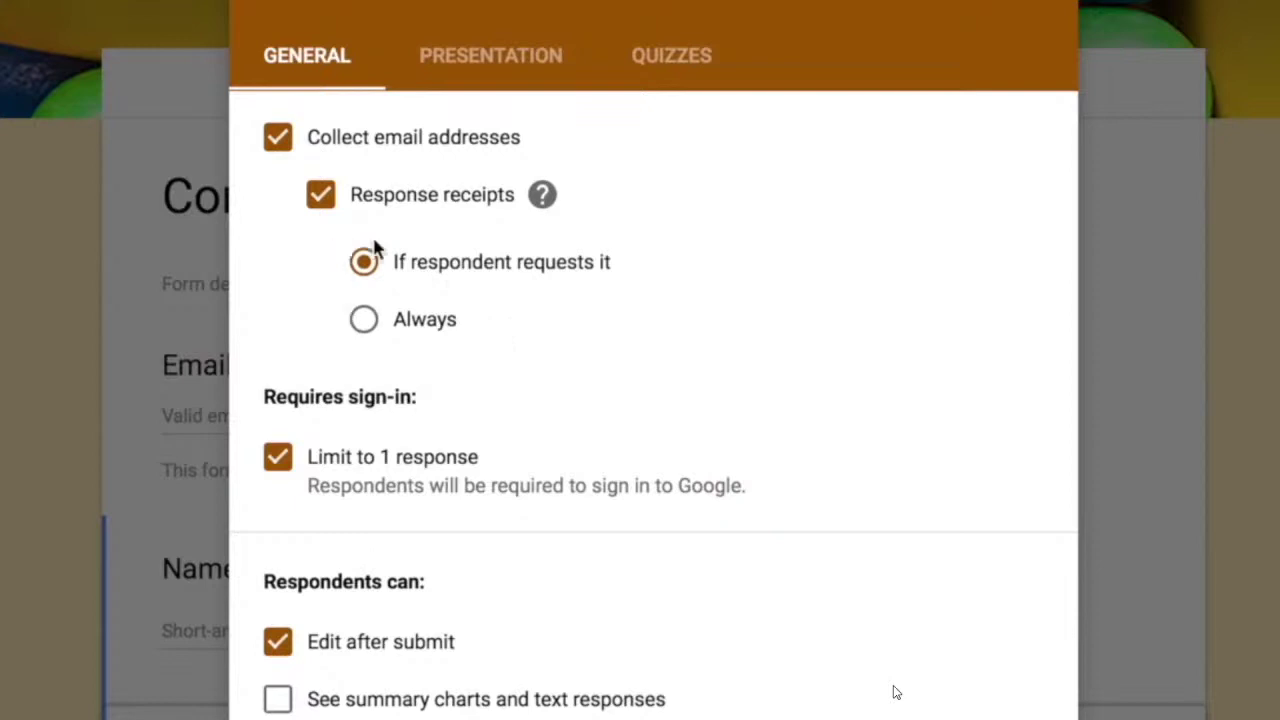
left_click(363, 320)
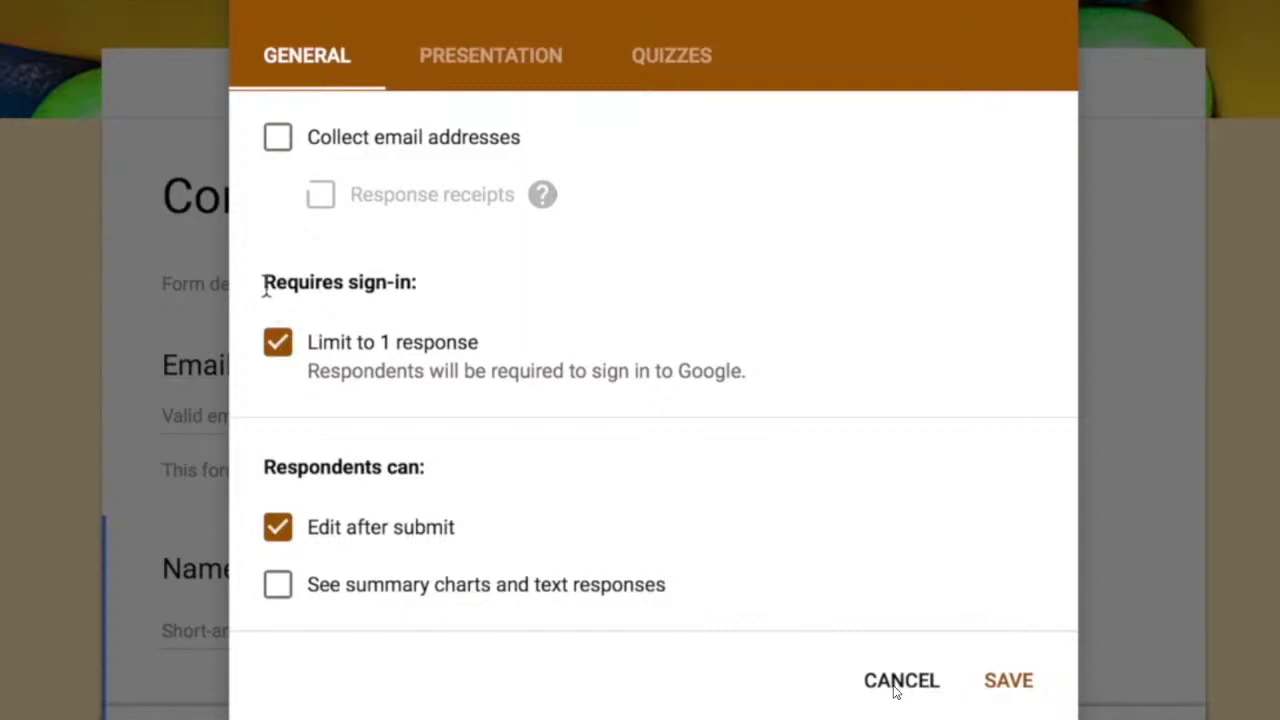
- Highlight the Requires sign-in heading and toggle See summary charts and text responses on and off
left_click_drag(263, 285, 434, 286)
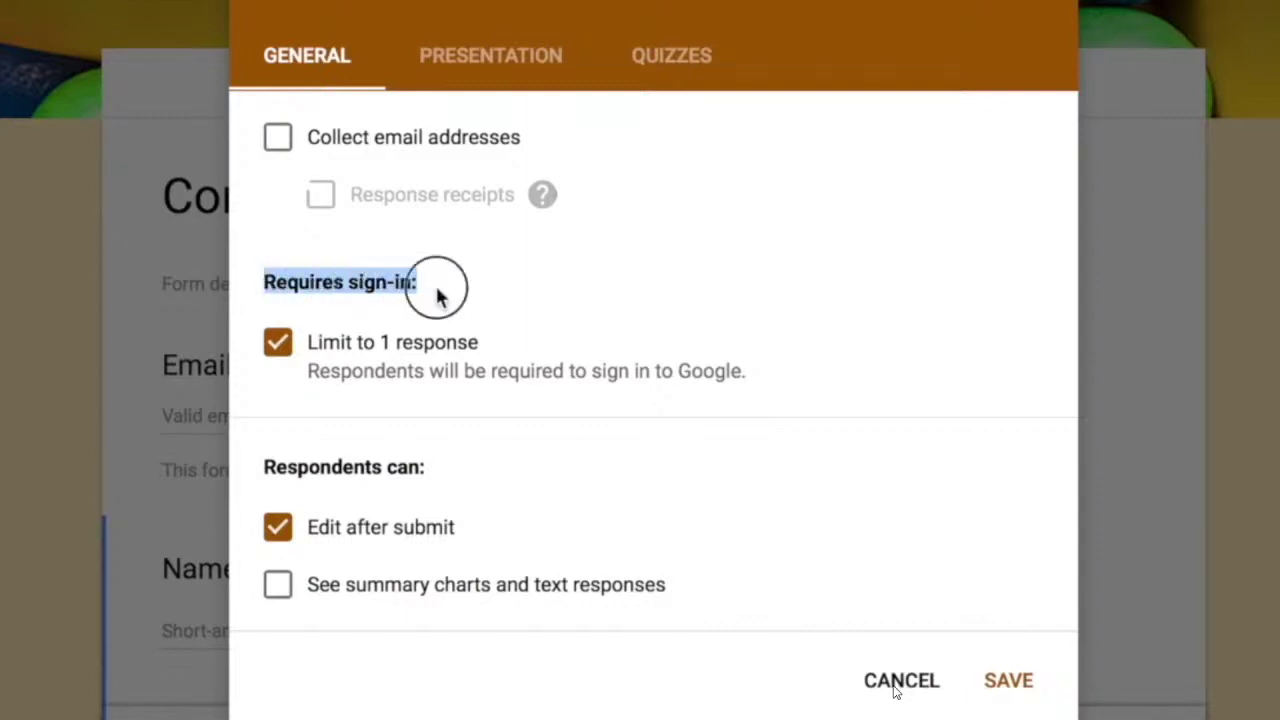
left_click(436, 293)
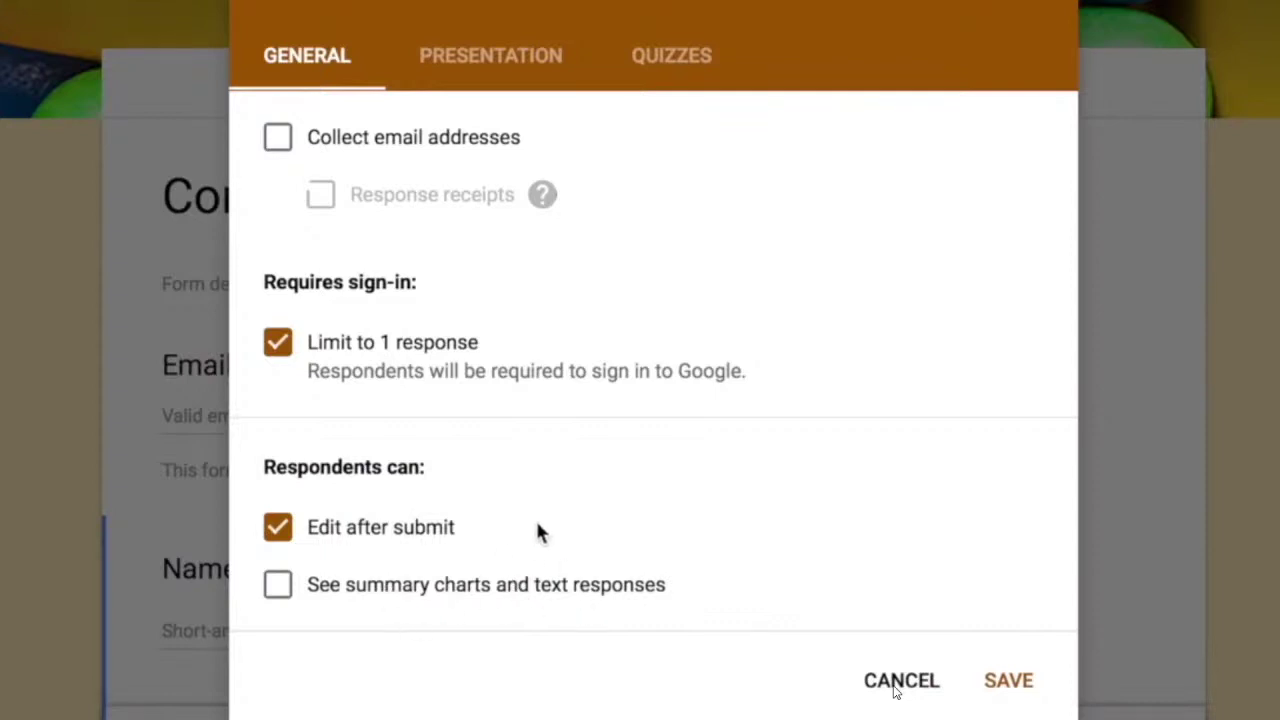
left_click(279, 588)
left_click(279, 588)
- Compare the Limit to 1 response setting with the presentation option Show link to submit another response
left_click(514, 77)
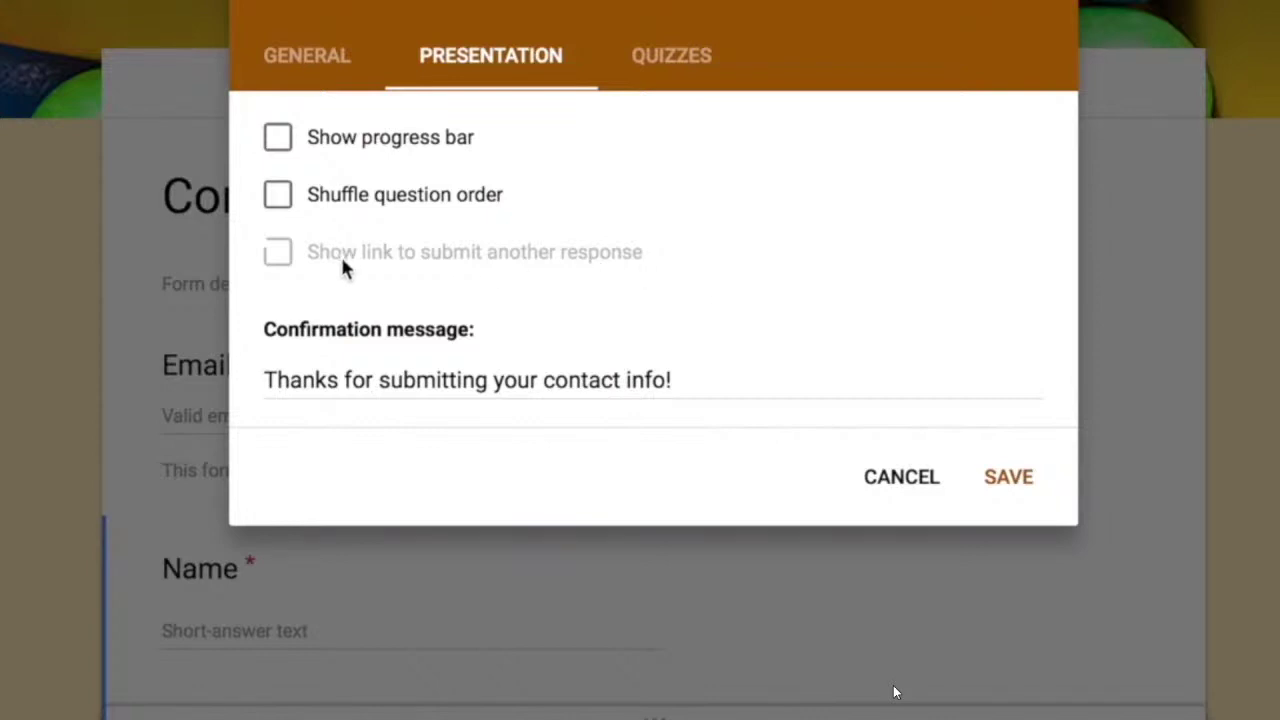
left_click(280, 55)
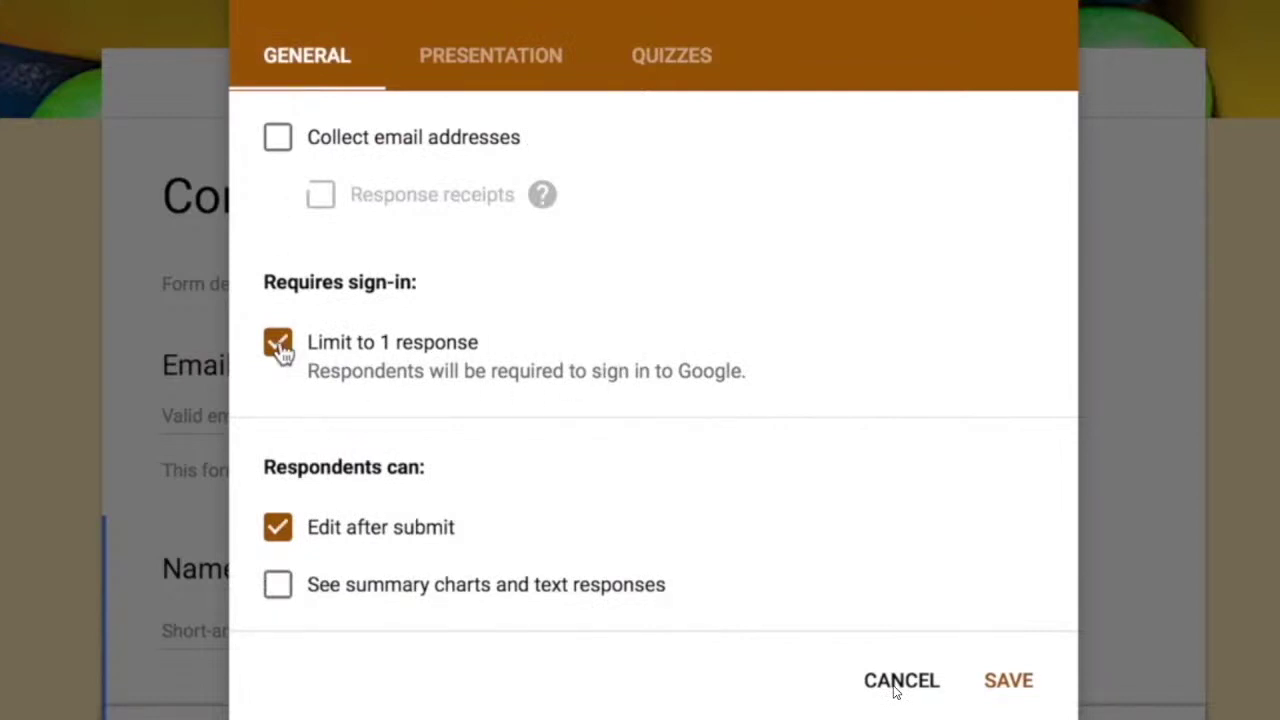
left_click(466, 78)
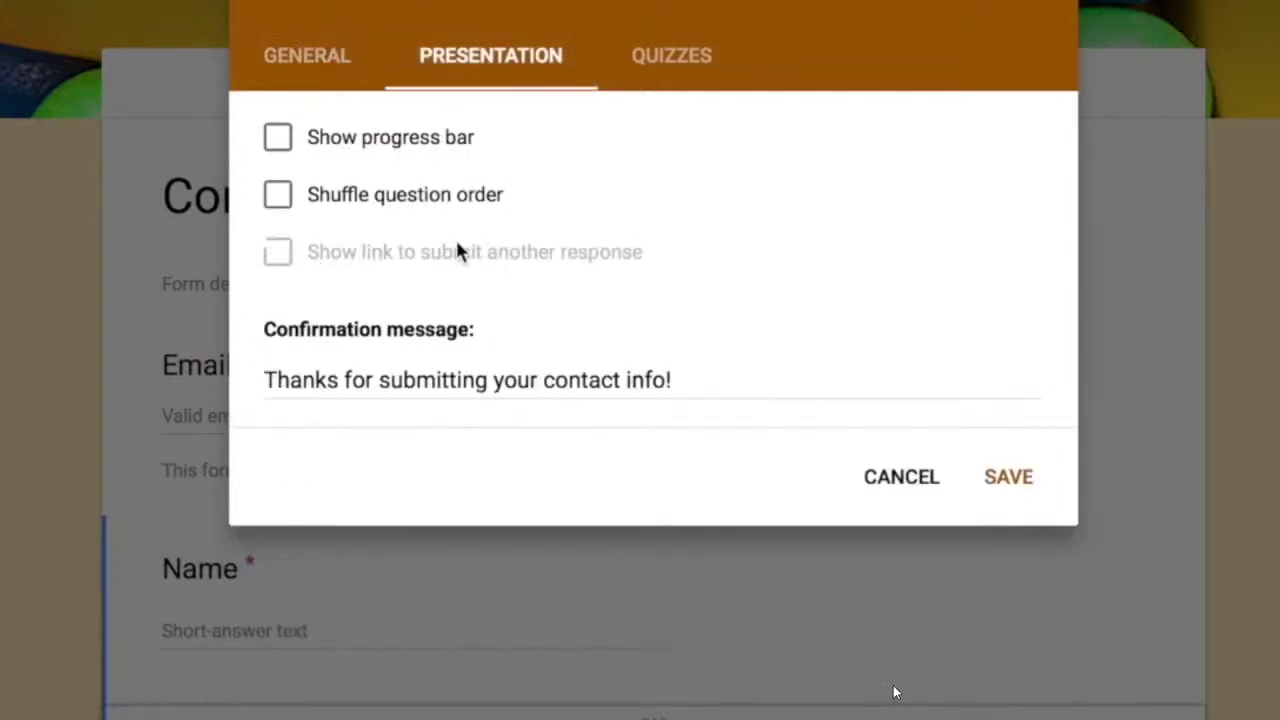
left_click(330, 86)
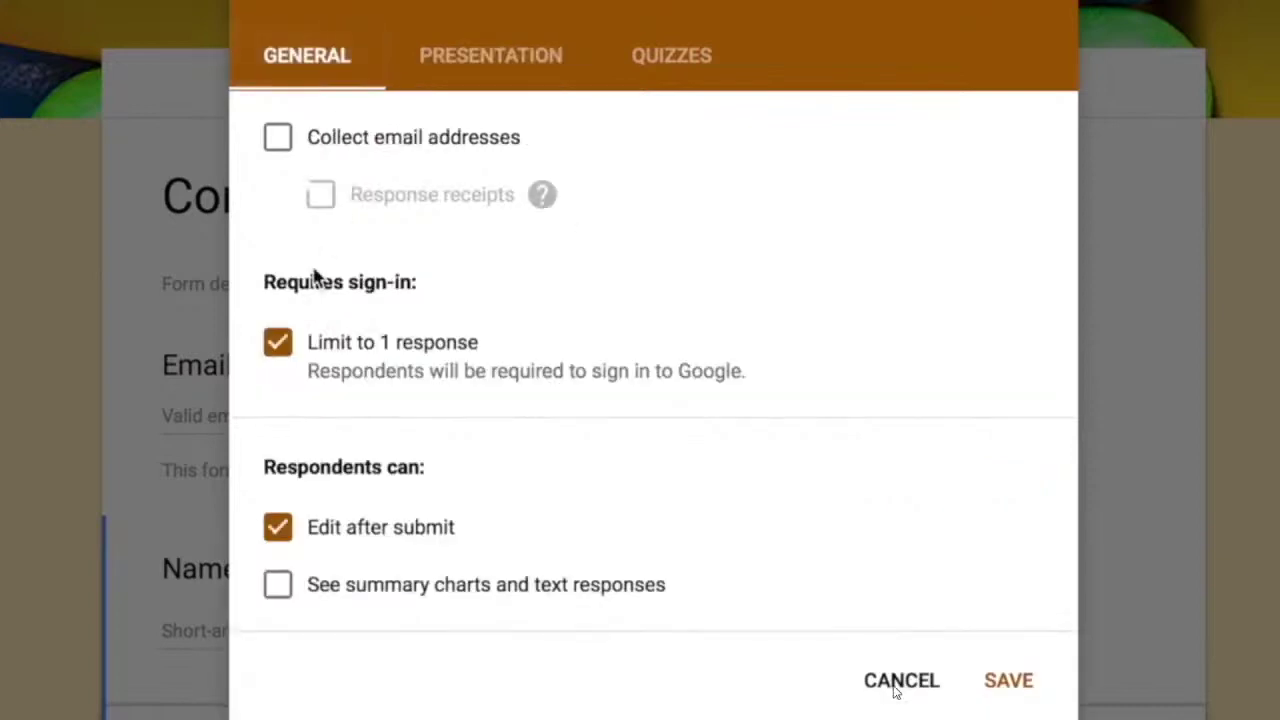
left_click(480, 57)
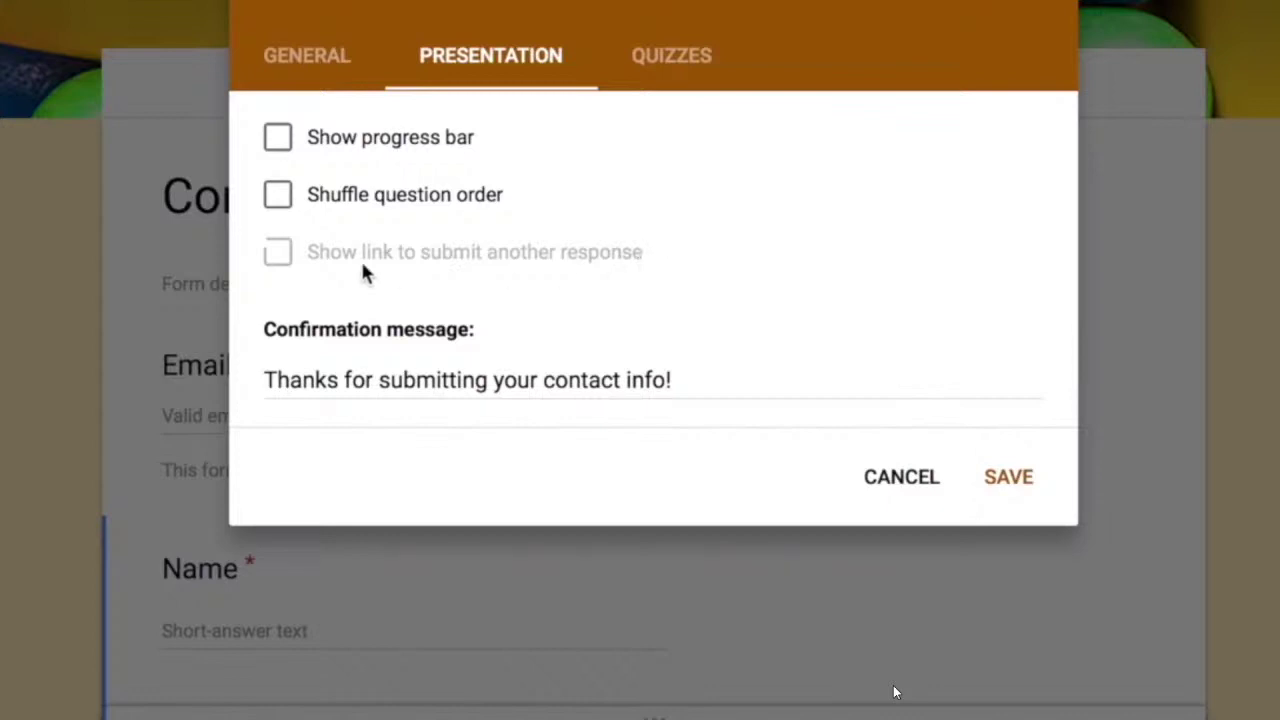
- Turn off Limit to 1 response, and select the confirmation message text in the presentation settings
left_click(318, 72)
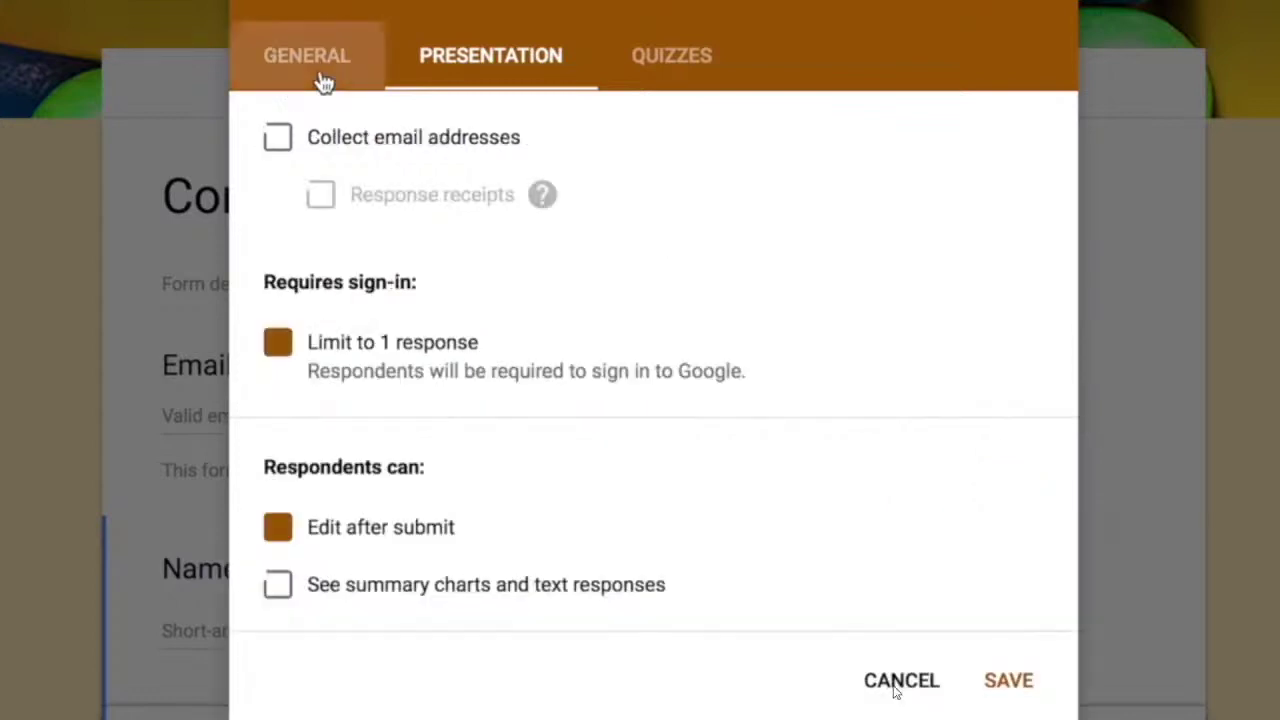
left_click(280, 343)
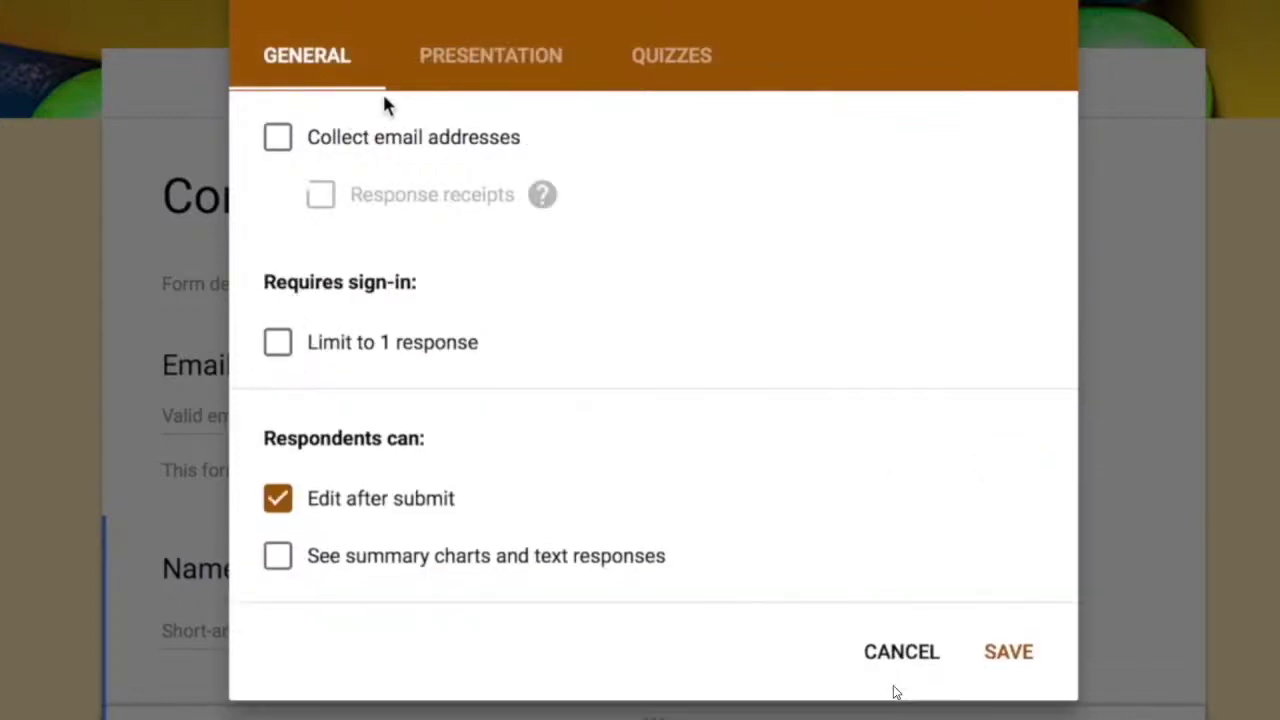
left_click(472, 70)
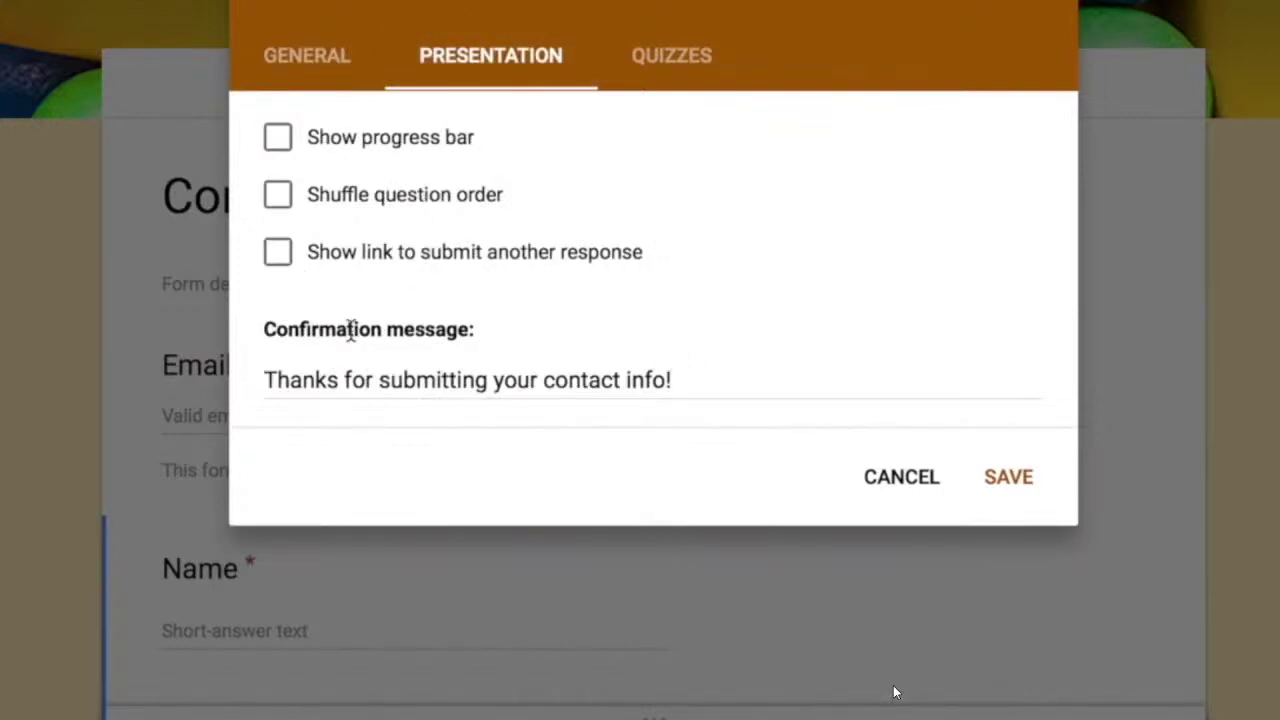
left_click_drag(268, 380, 734, 386)
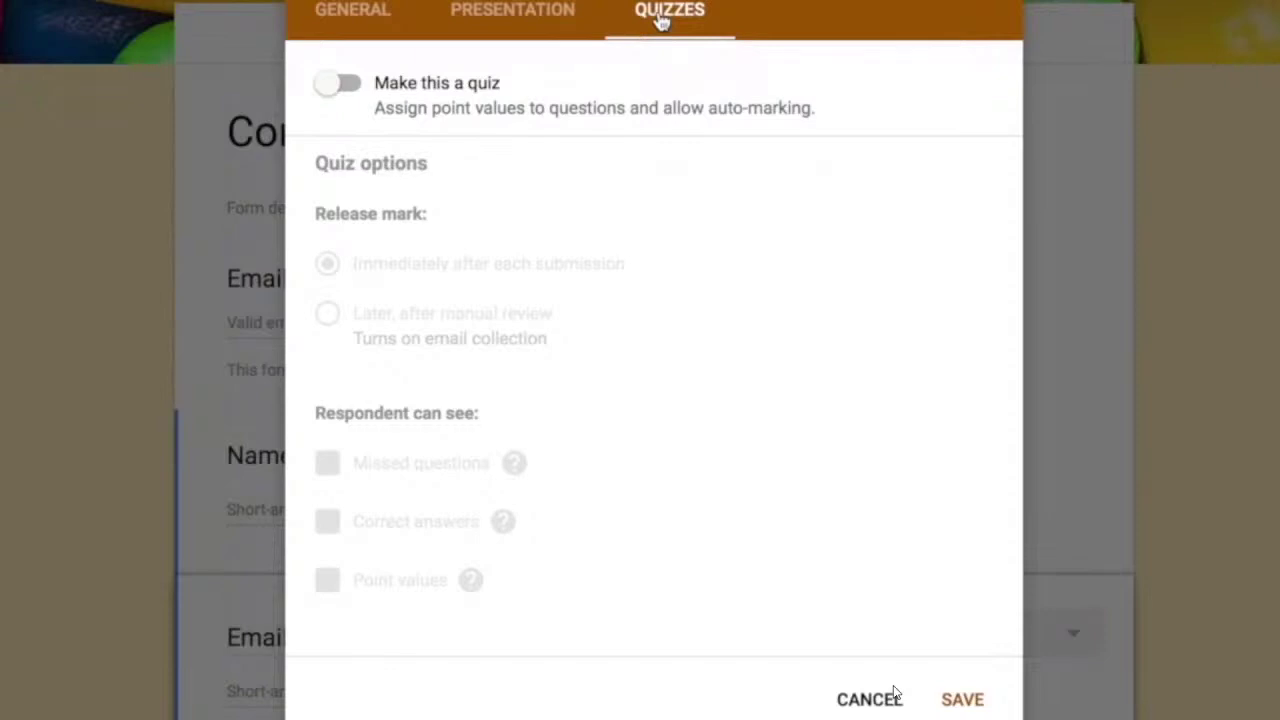
- Try making the form a quiz, switching mark release between manual review and immediately after each submission, and cancel the settings
left_click(342, 84)
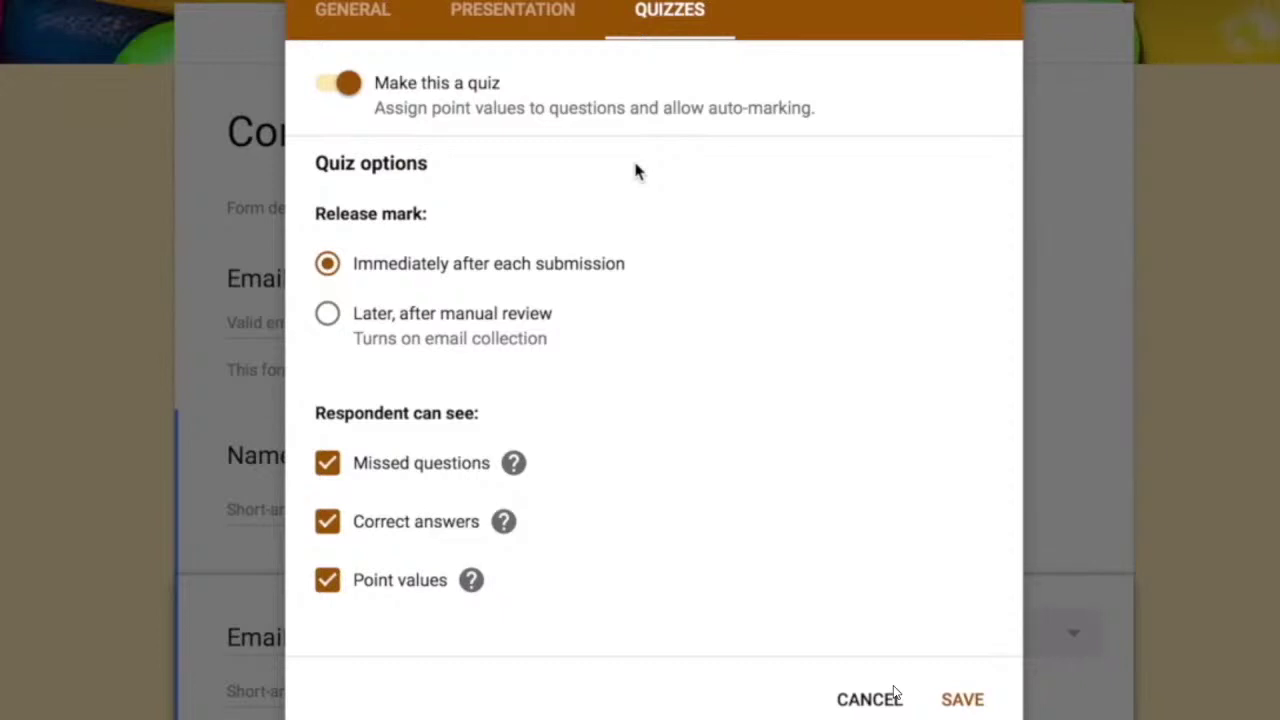
left_click(333, 318)
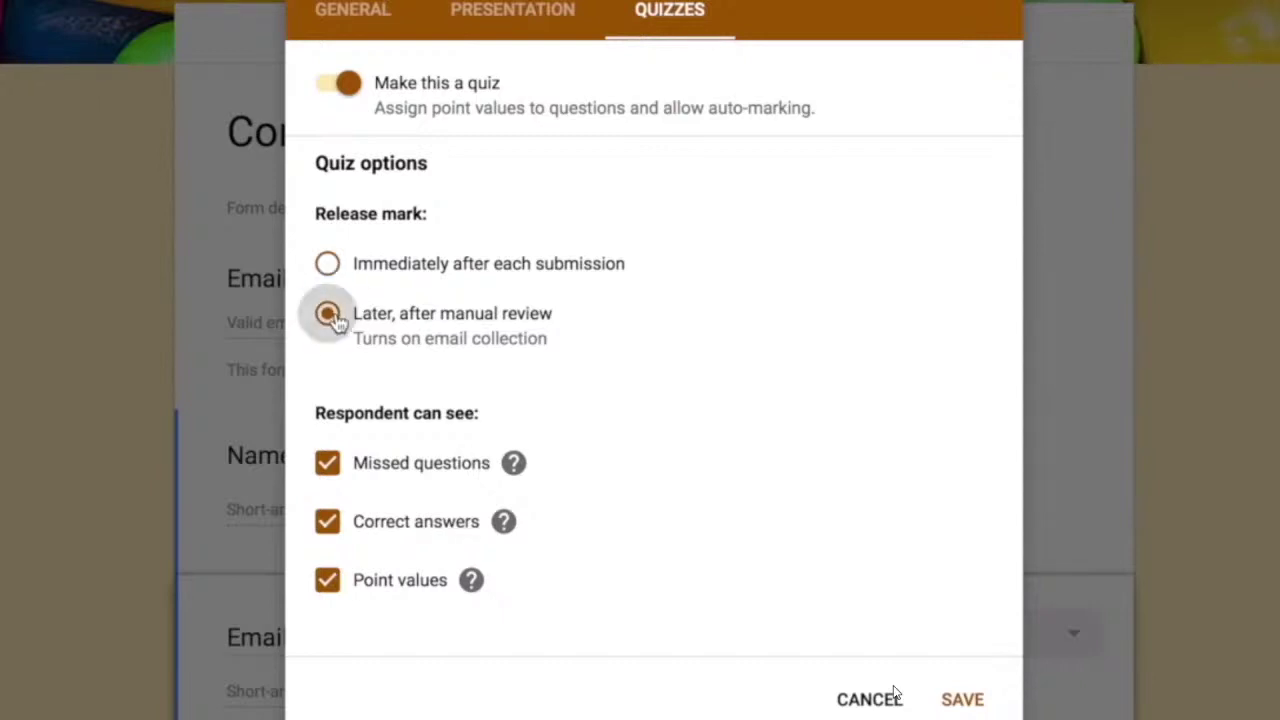
left_click(330, 266)
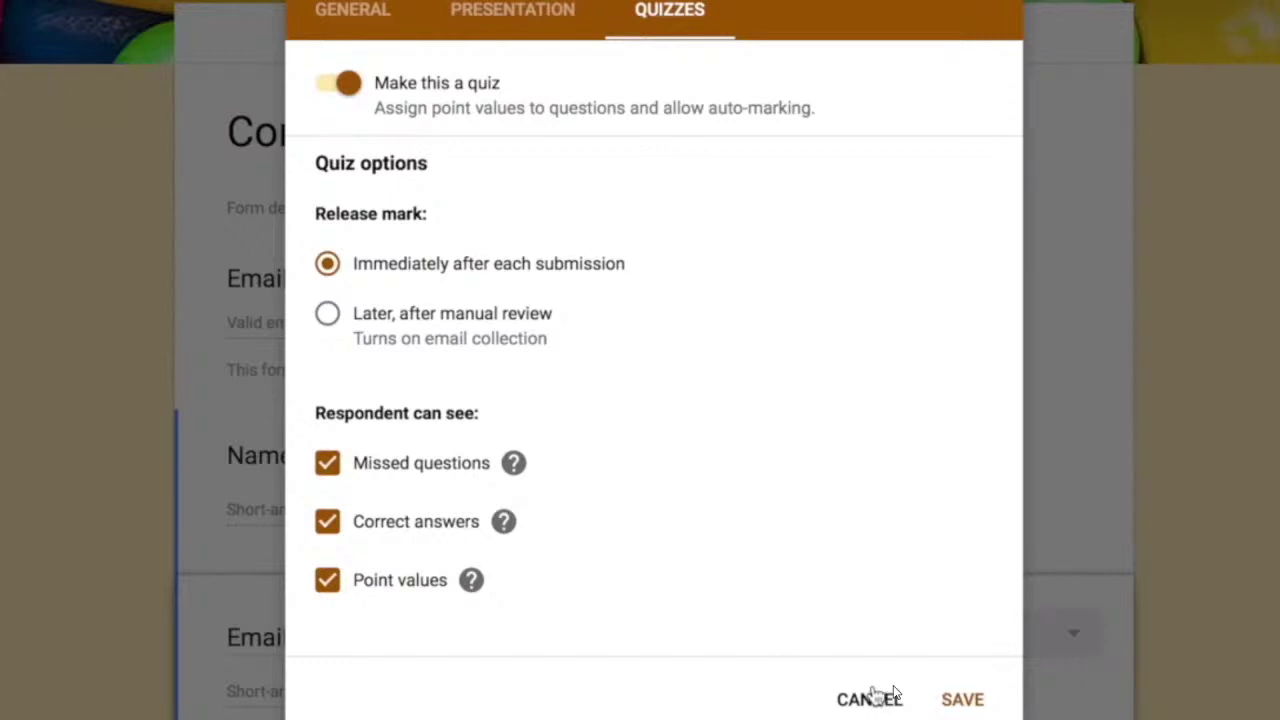
left_click(870, 698)
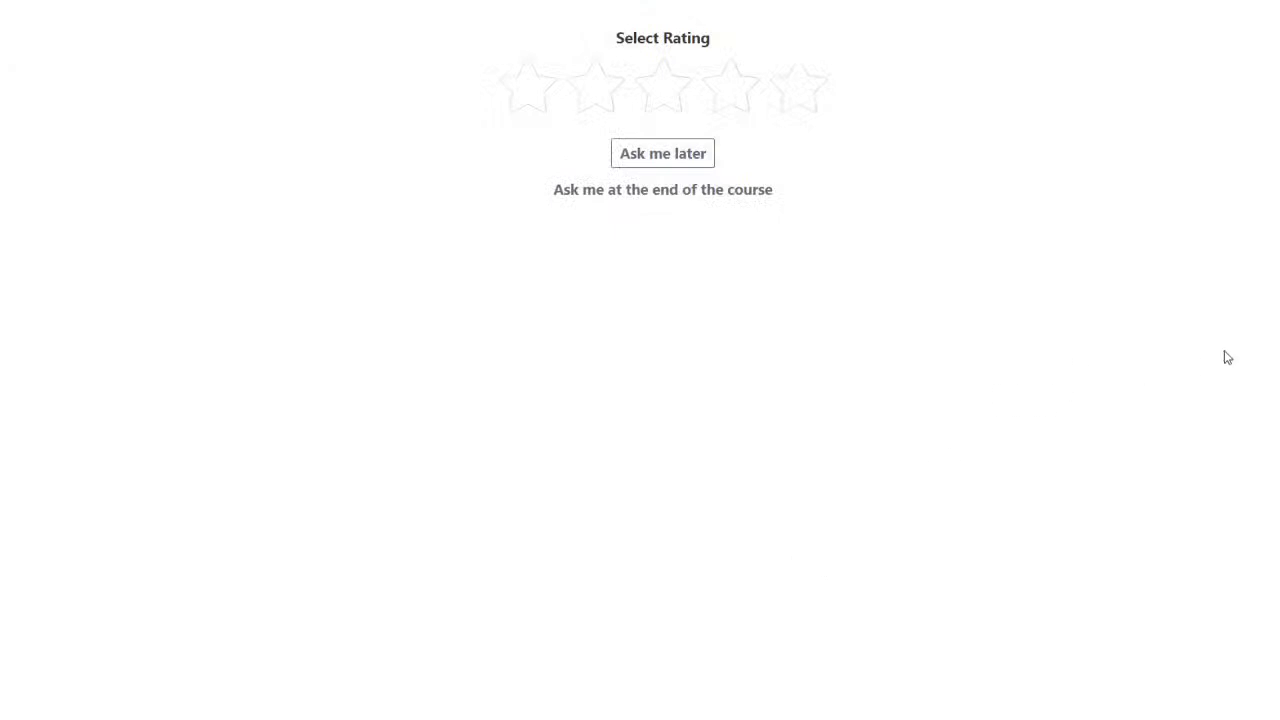
left_click(654, 160)
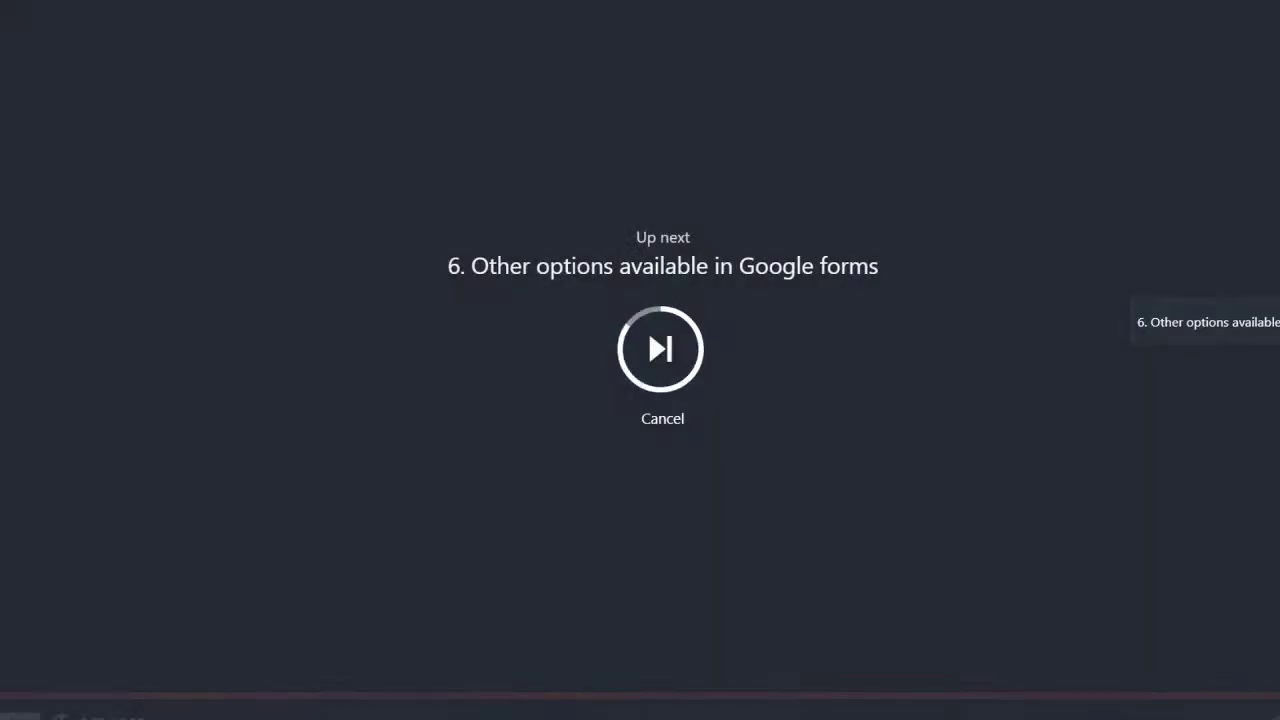
left_click(692, 352)
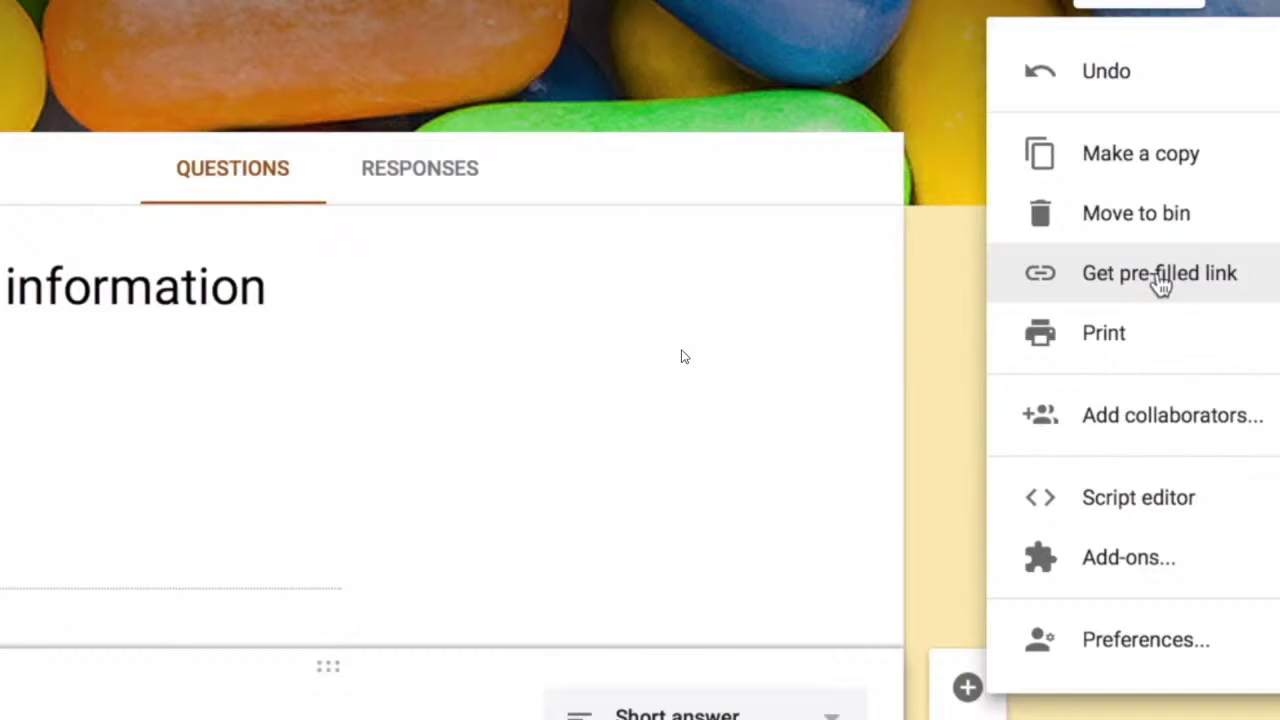
- Open the pre-filled link version of the Contact information form and look over its fields
left_click(1160, 285)
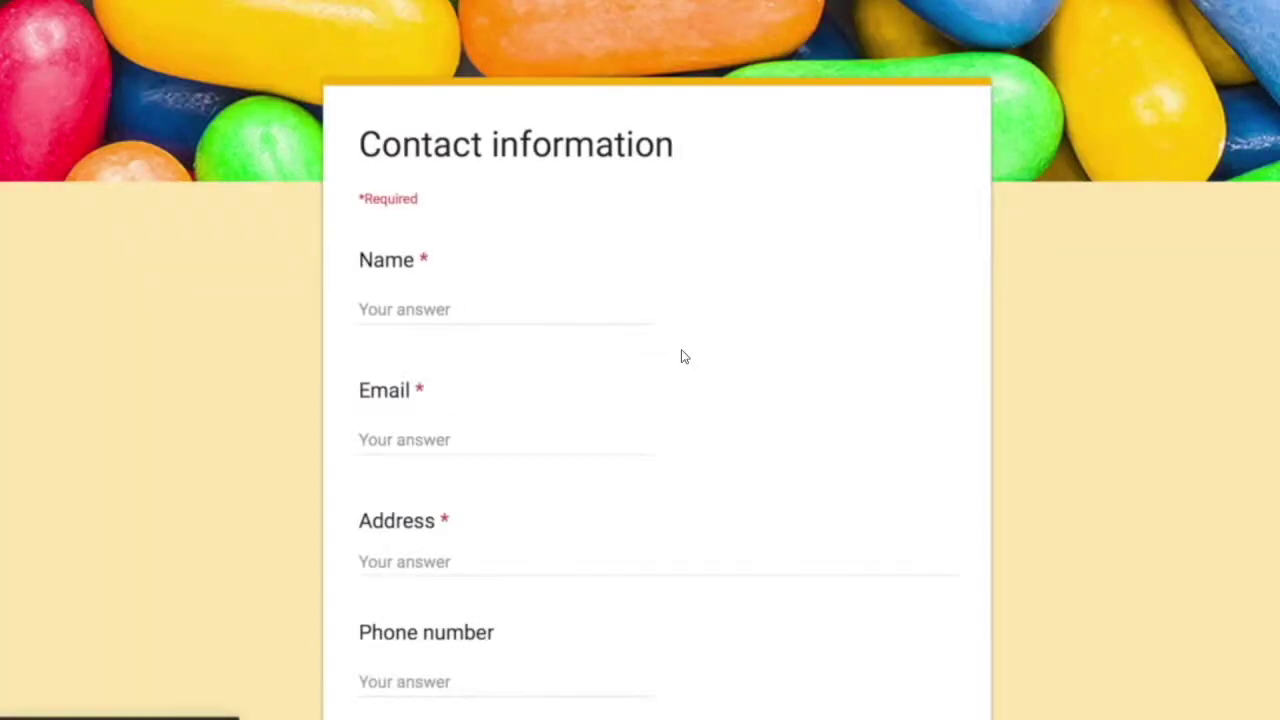
scroll(683, 357, "down", 2)
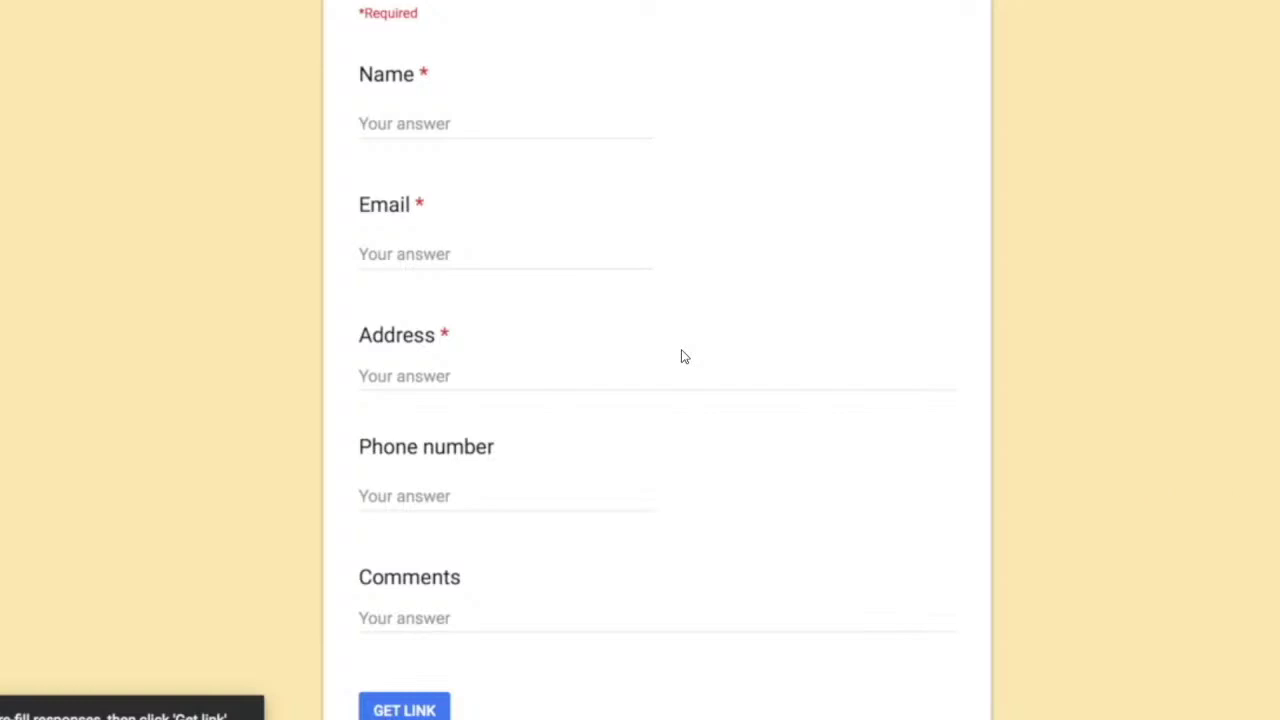
scroll(683, 357, "up", 2)
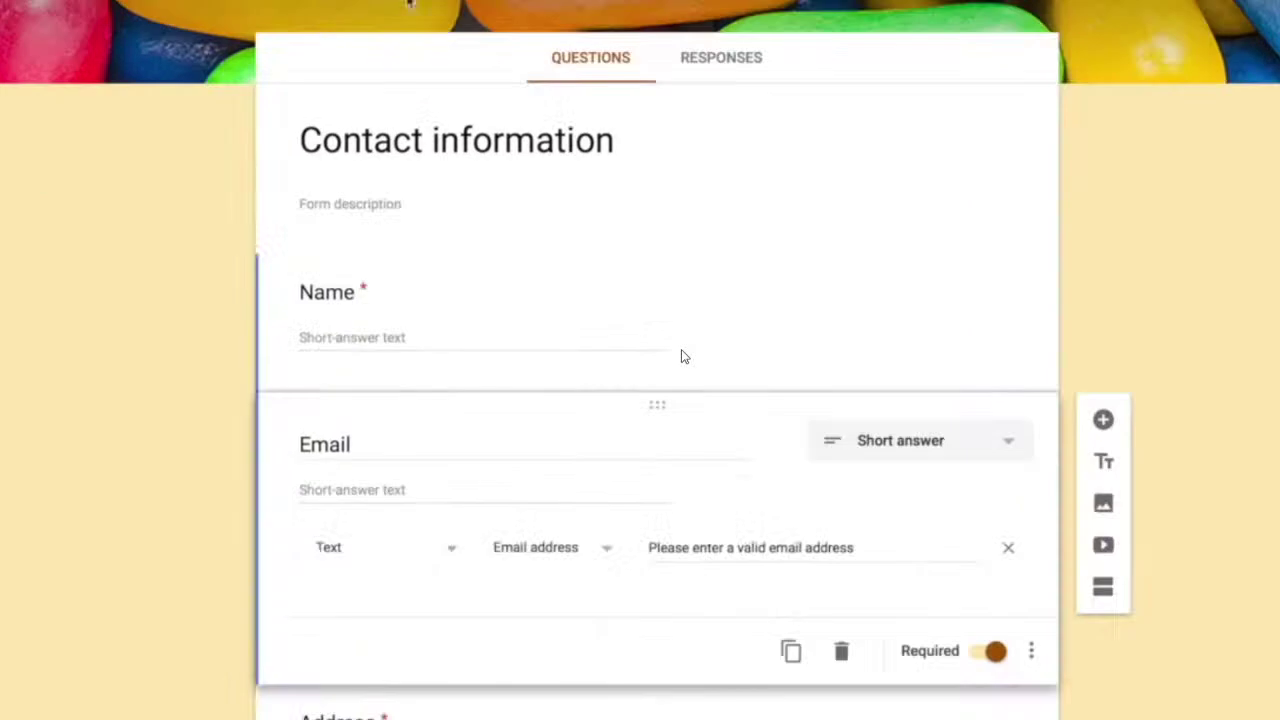
- Look at the form's Print option, and open the collaborator sharing settings with the Invite people field active
left_click(1250, 10)
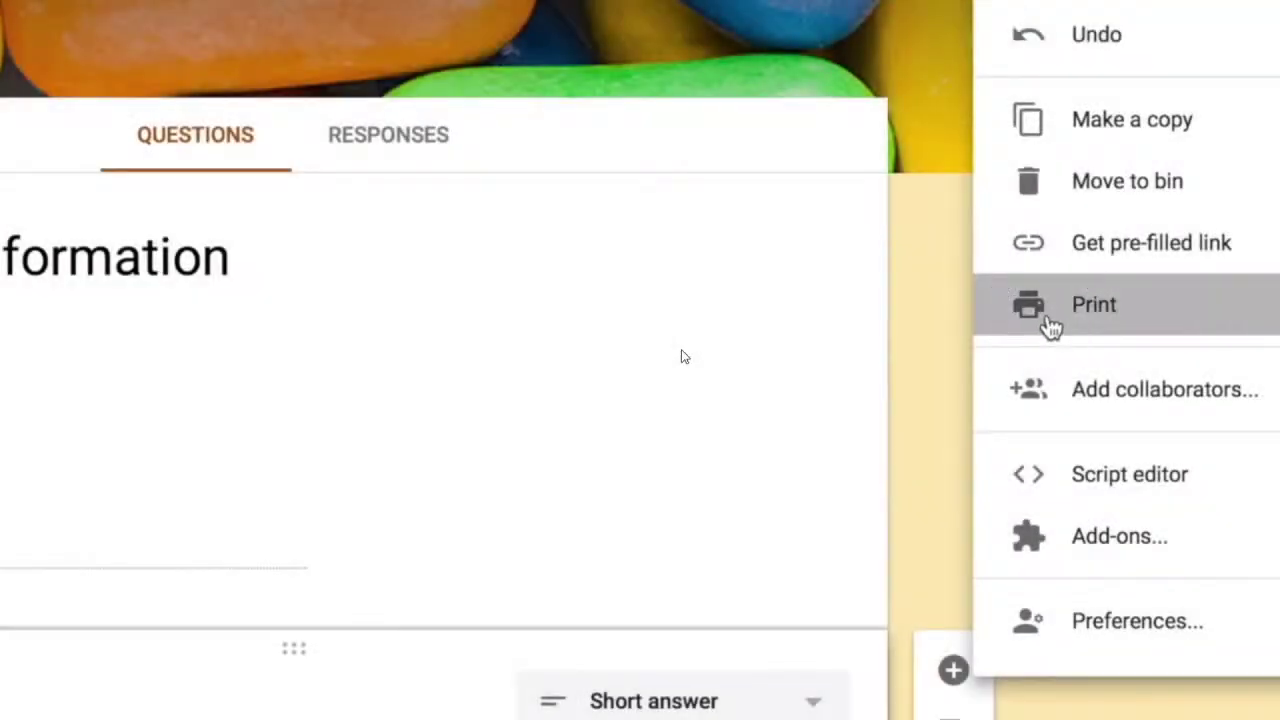
left_click(1050, 325)
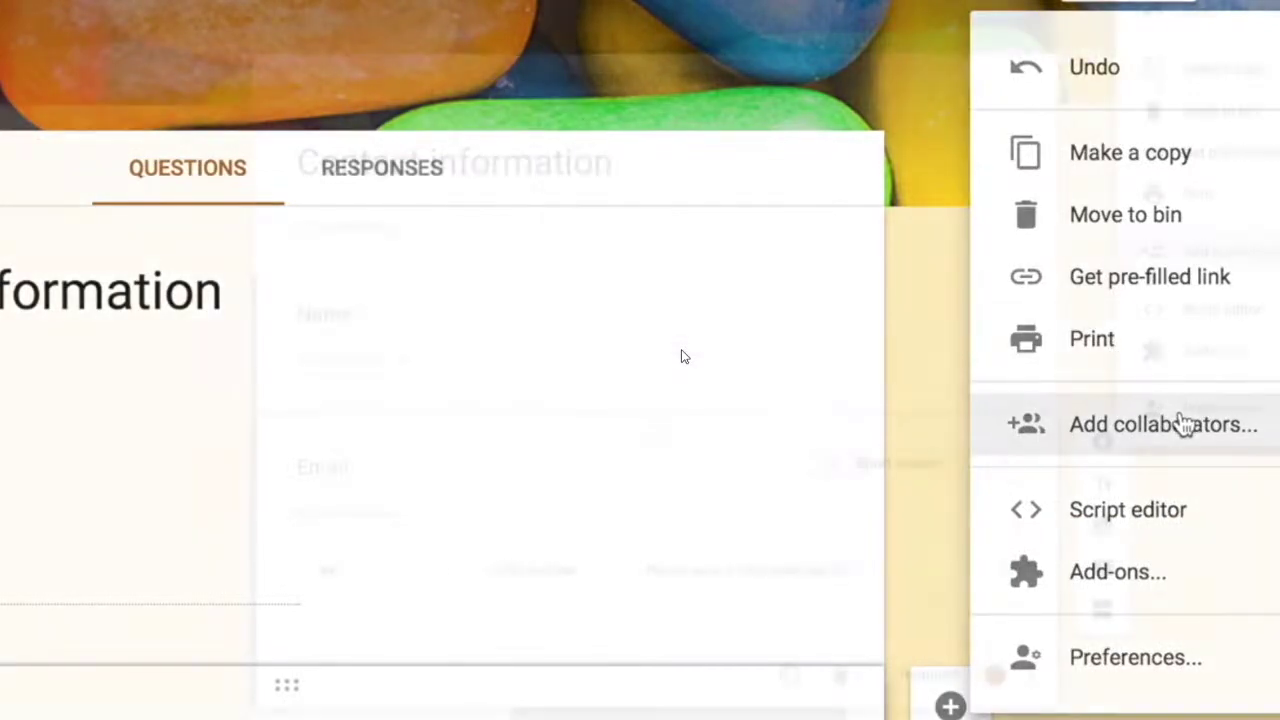
left_click(1183, 424)
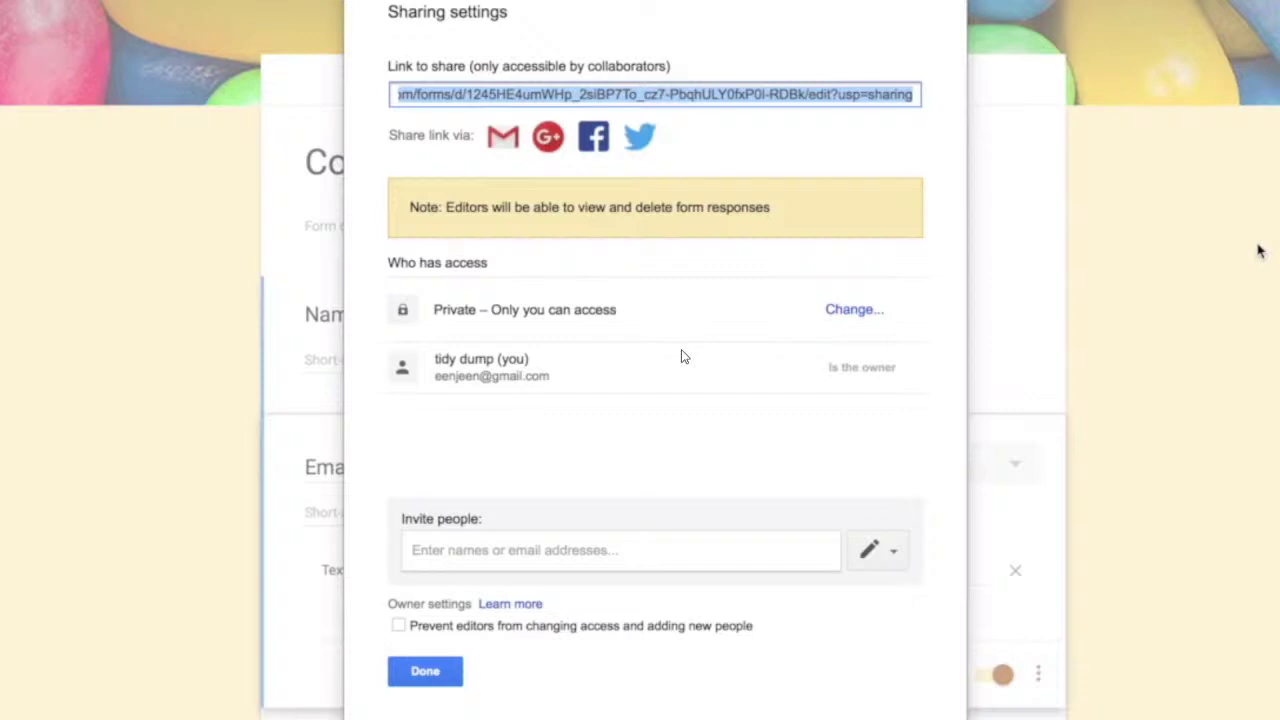
left_click(649, 550)
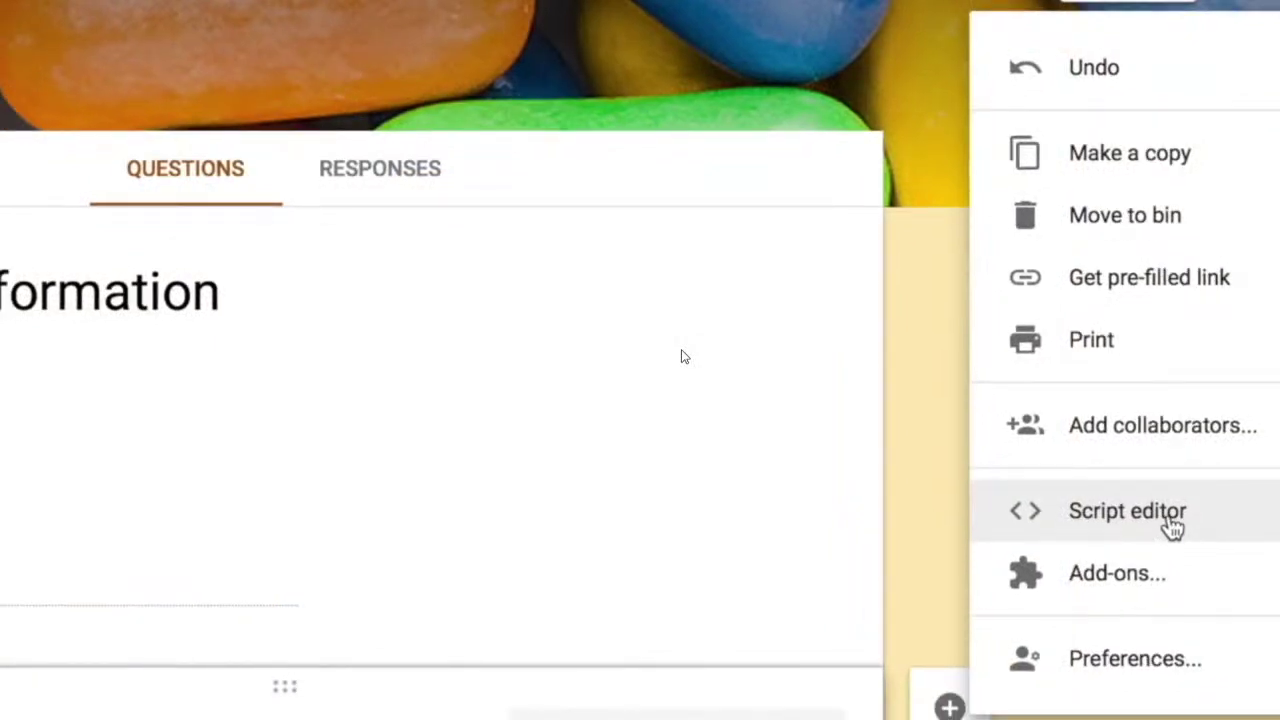
- Open the preferences, try the Collect email addresses and Make questions required defaults, and raise the default quiz point value
left_click(1150, 665)
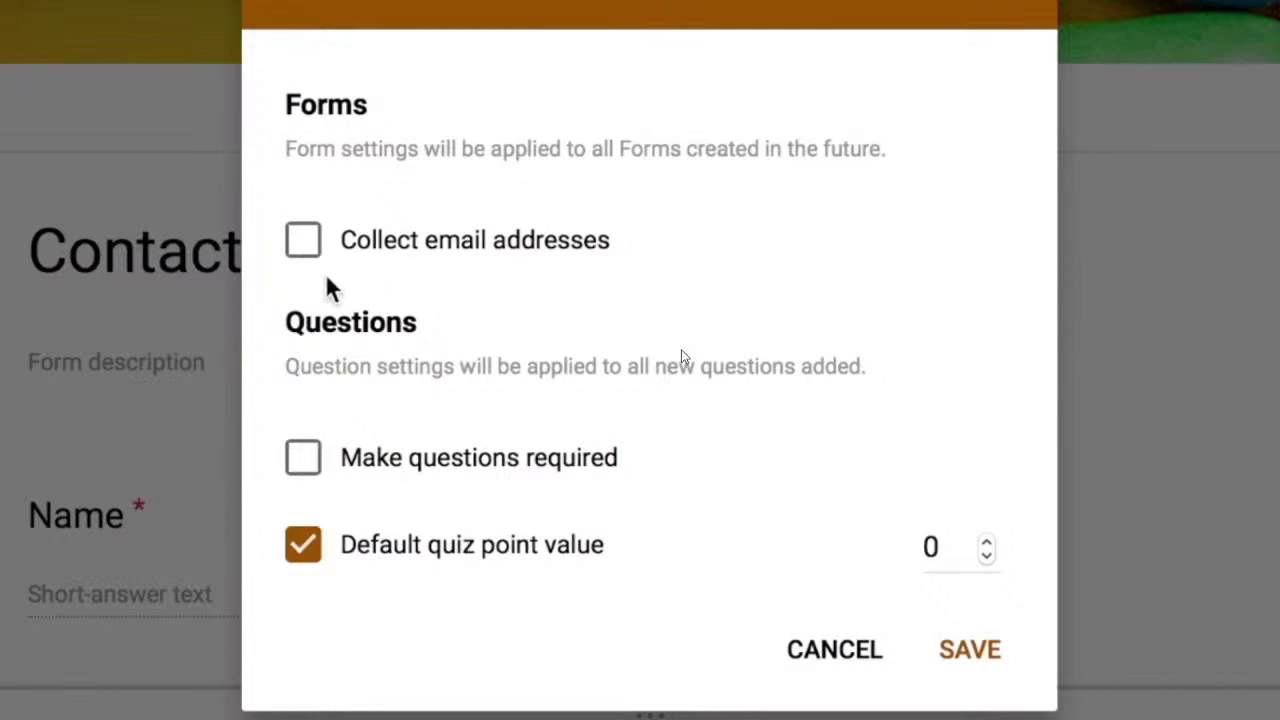
left_click(305, 252)
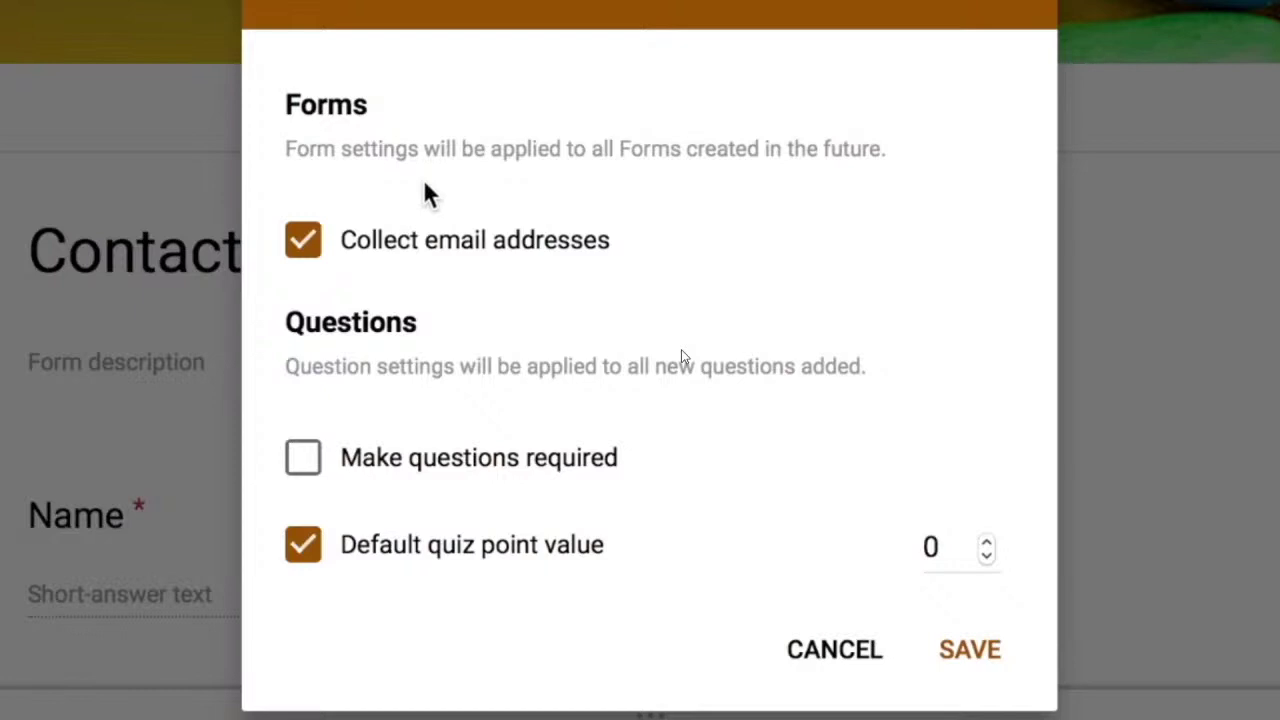
left_click(303, 460)
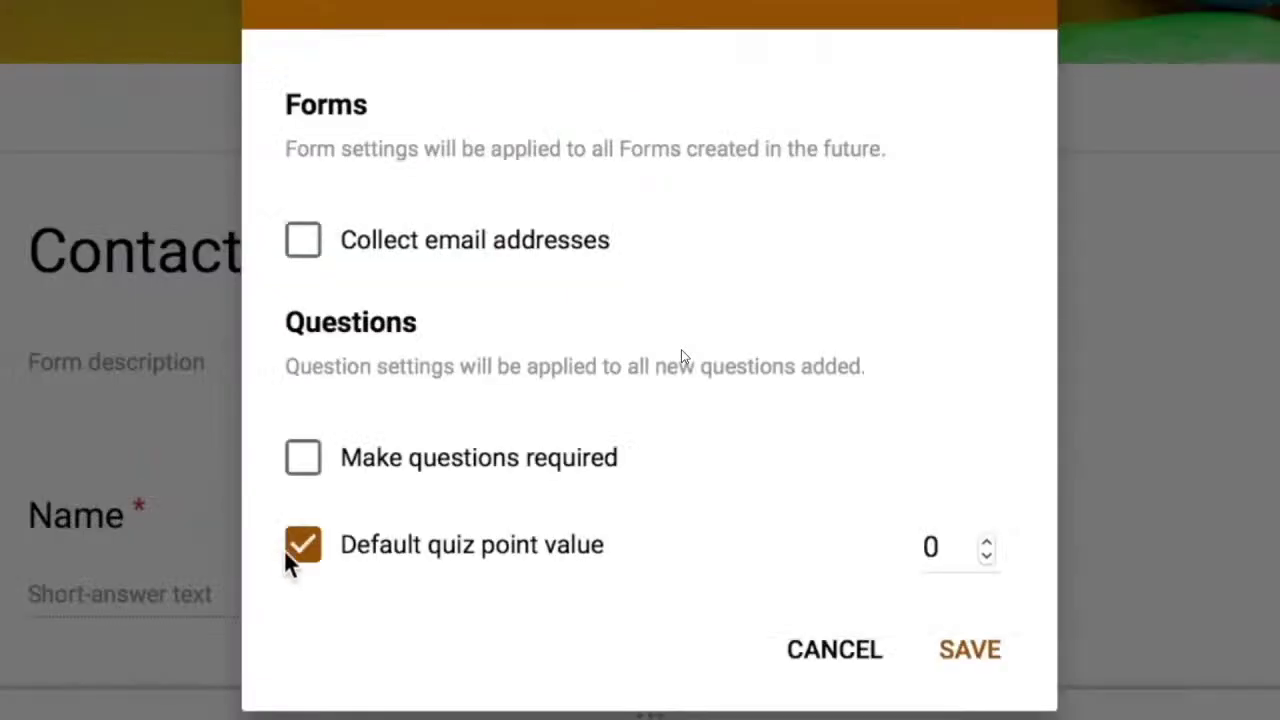
left_click(986, 544)
left_click(986, 544)
left_click(986, 544)
left_click(986, 544)
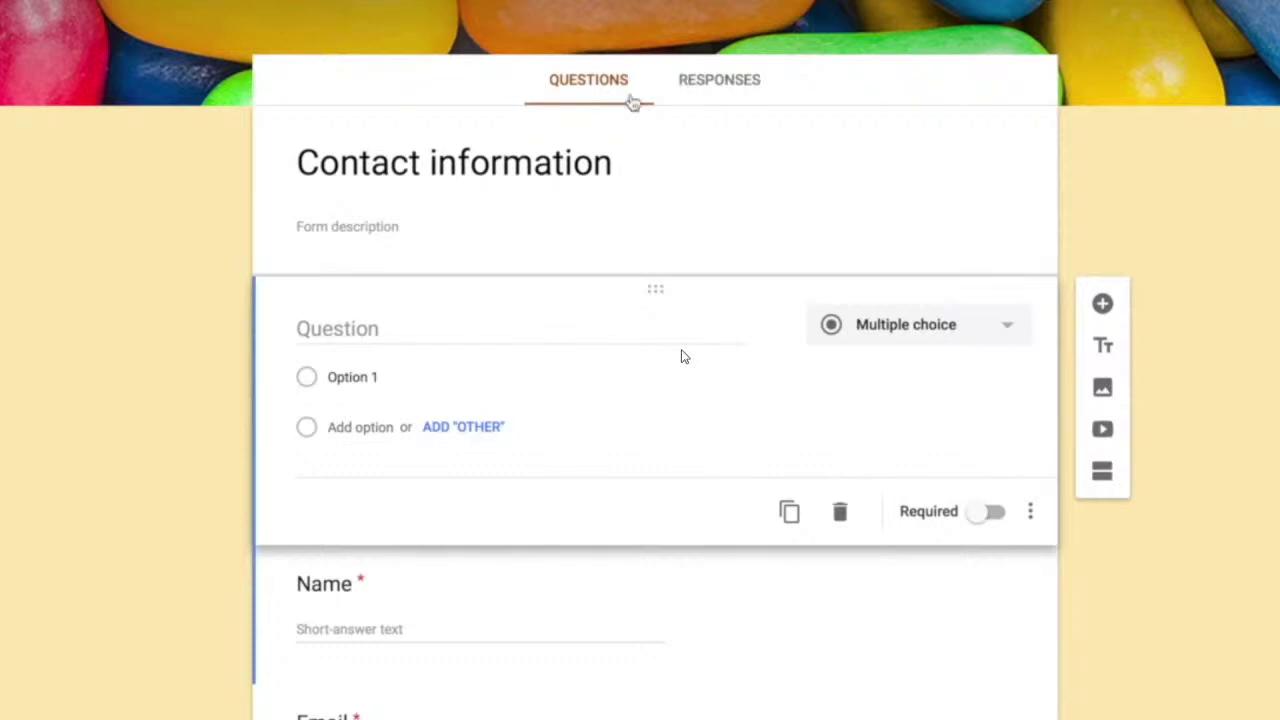
- Review the form's responses section, its response options and the choices for the response destination, without changing anything
left_click(741, 90)
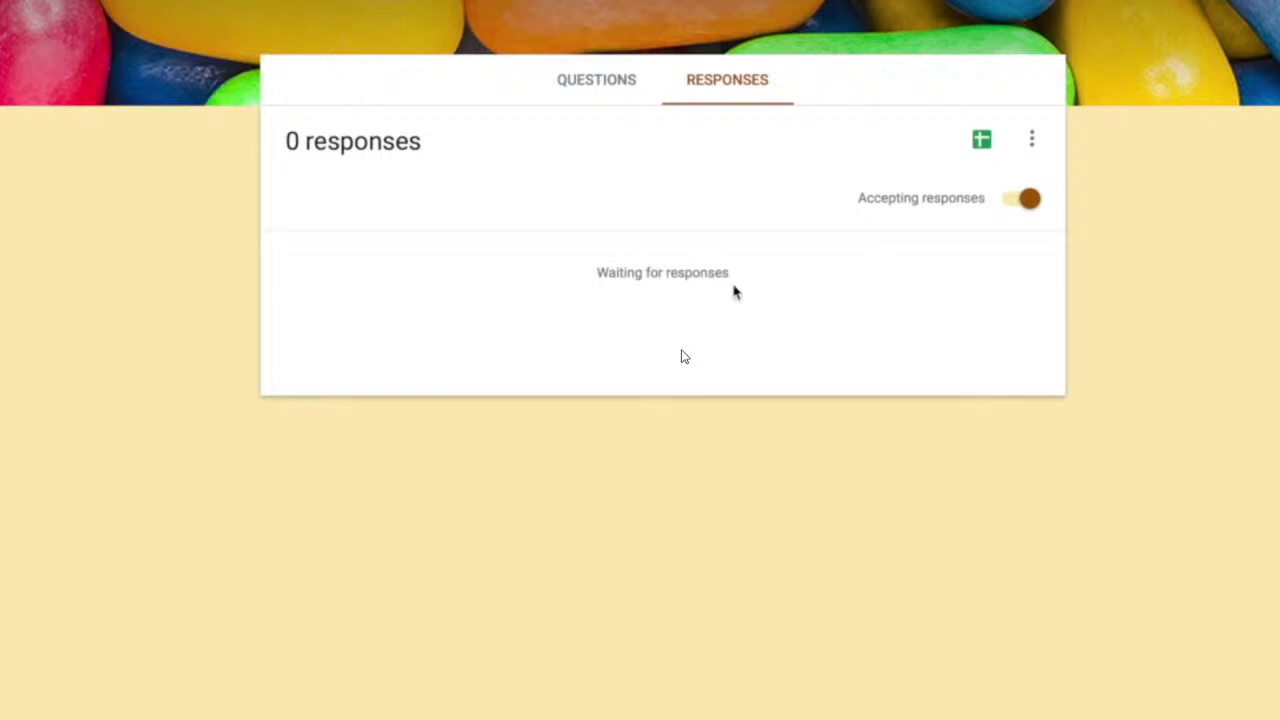
left_click(1036, 143)
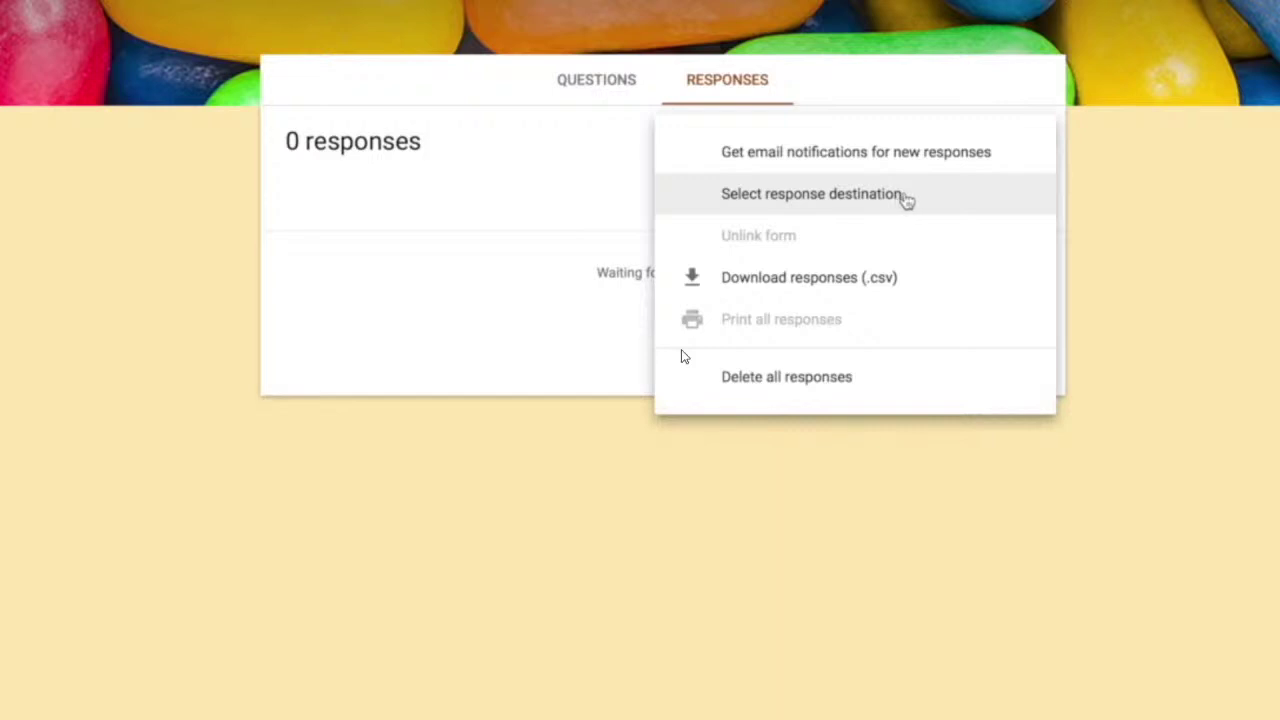
left_click(745, 195)
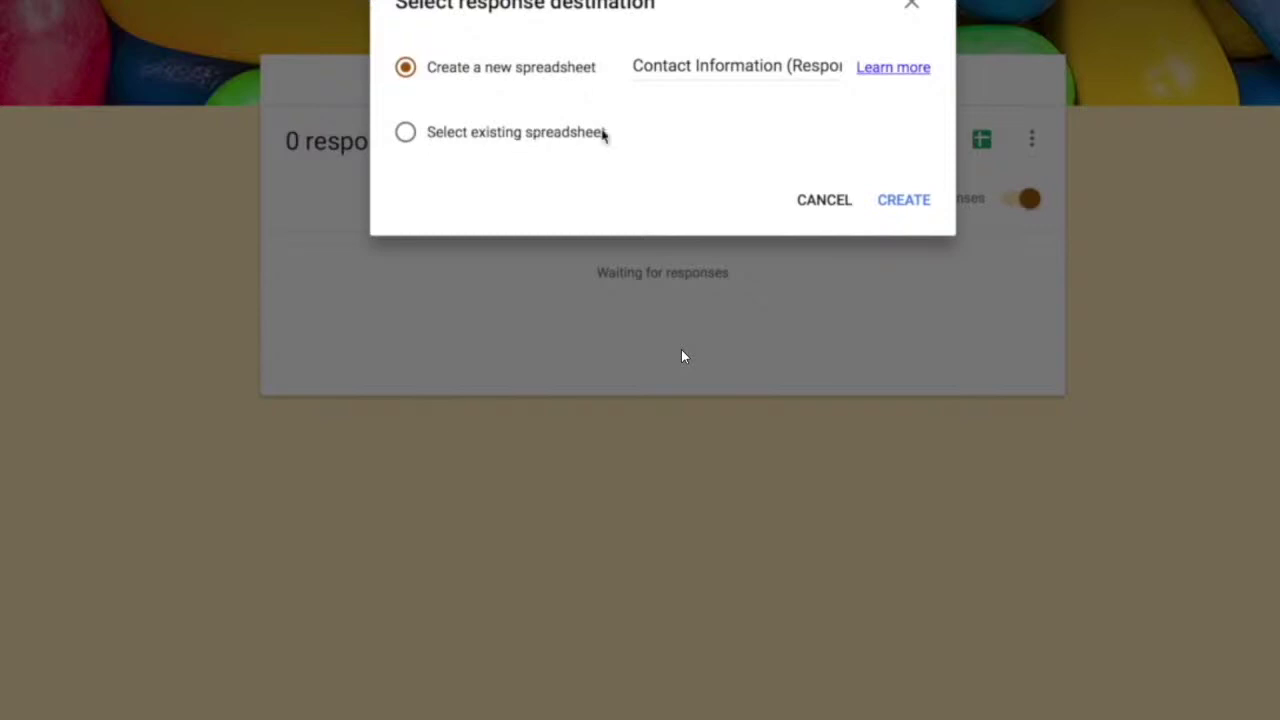
left_click(912, 5)
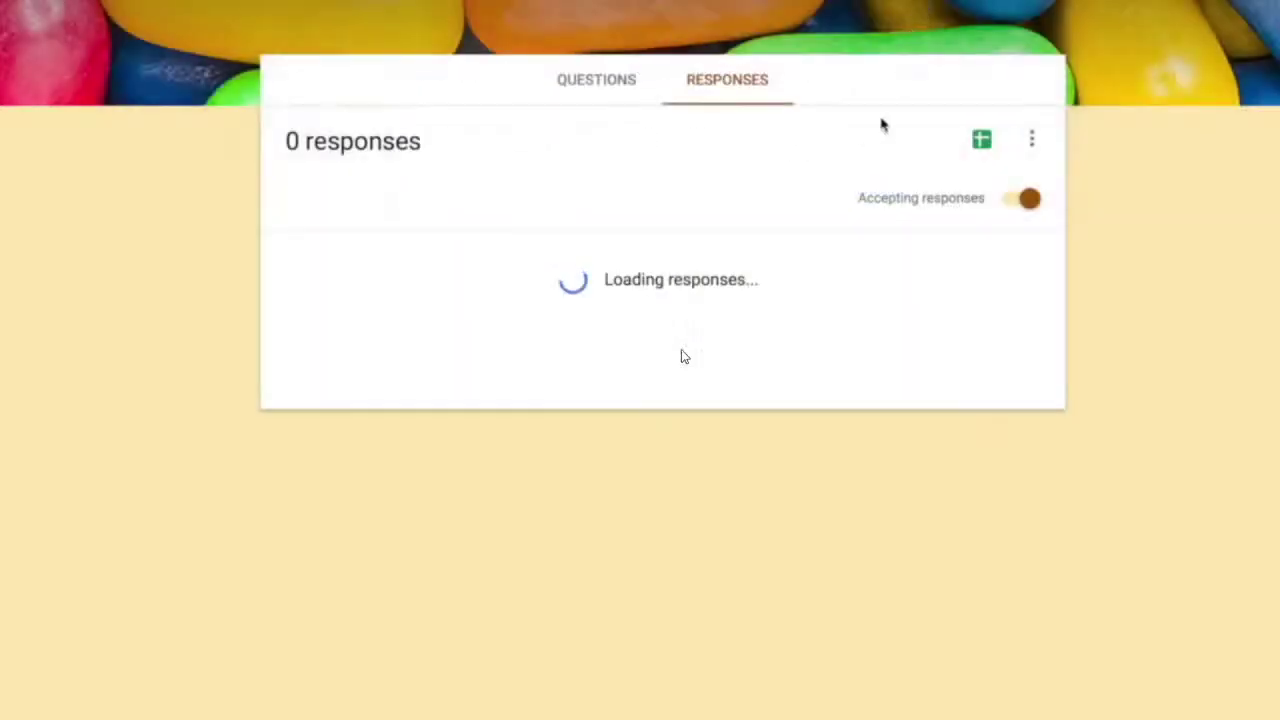
left_click(1033, 143)
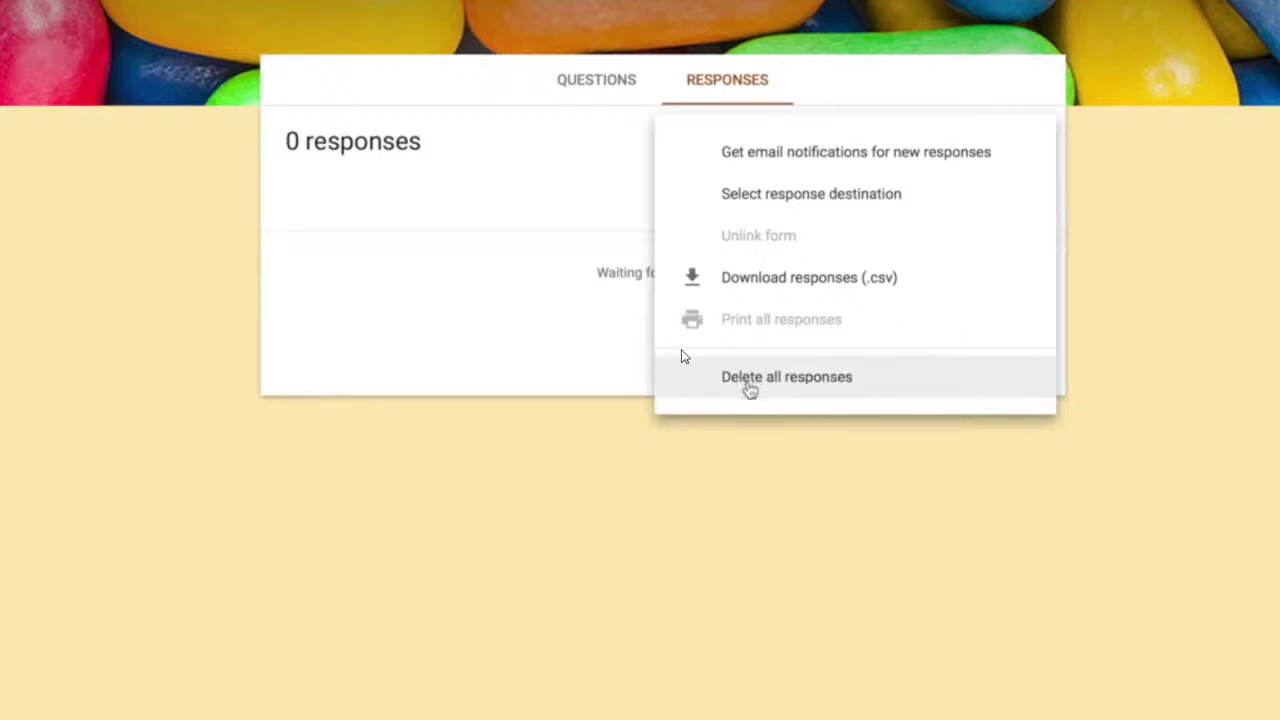
left_click(545, 303)
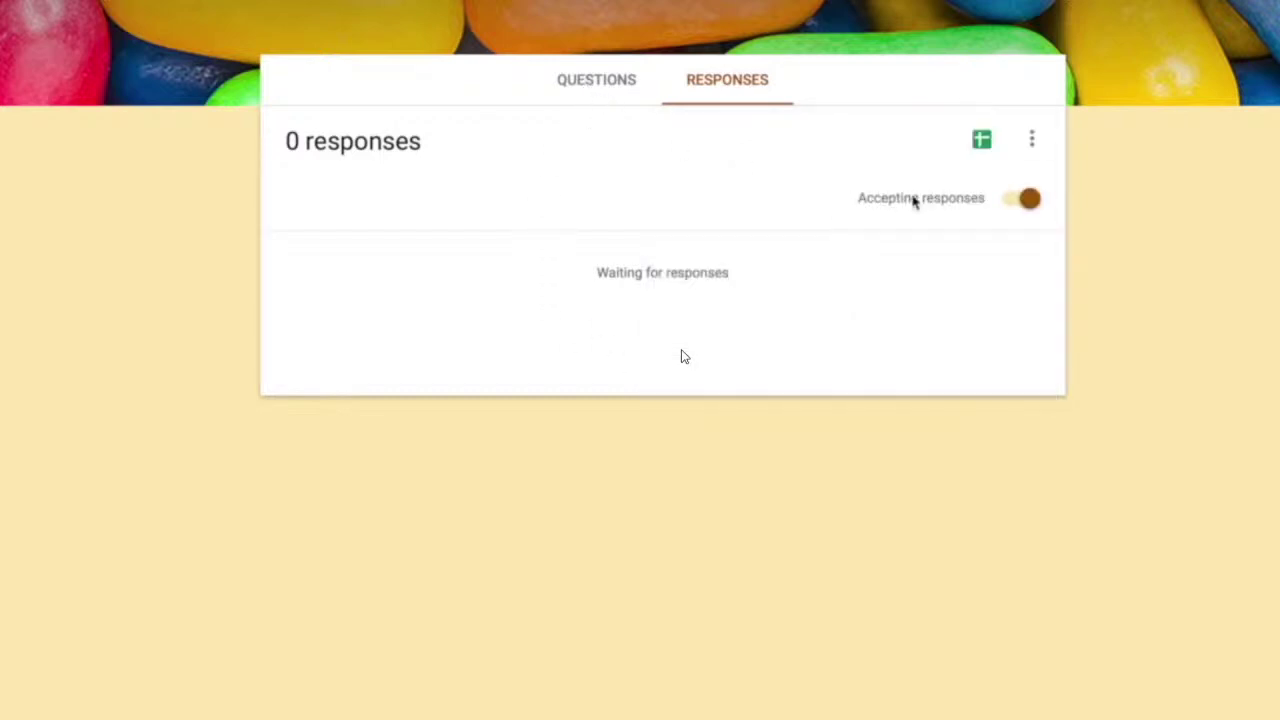
- Try turning off Accepting responses with the message for respondents selected, and switch accepting responses back on
left_click(1013, 205)
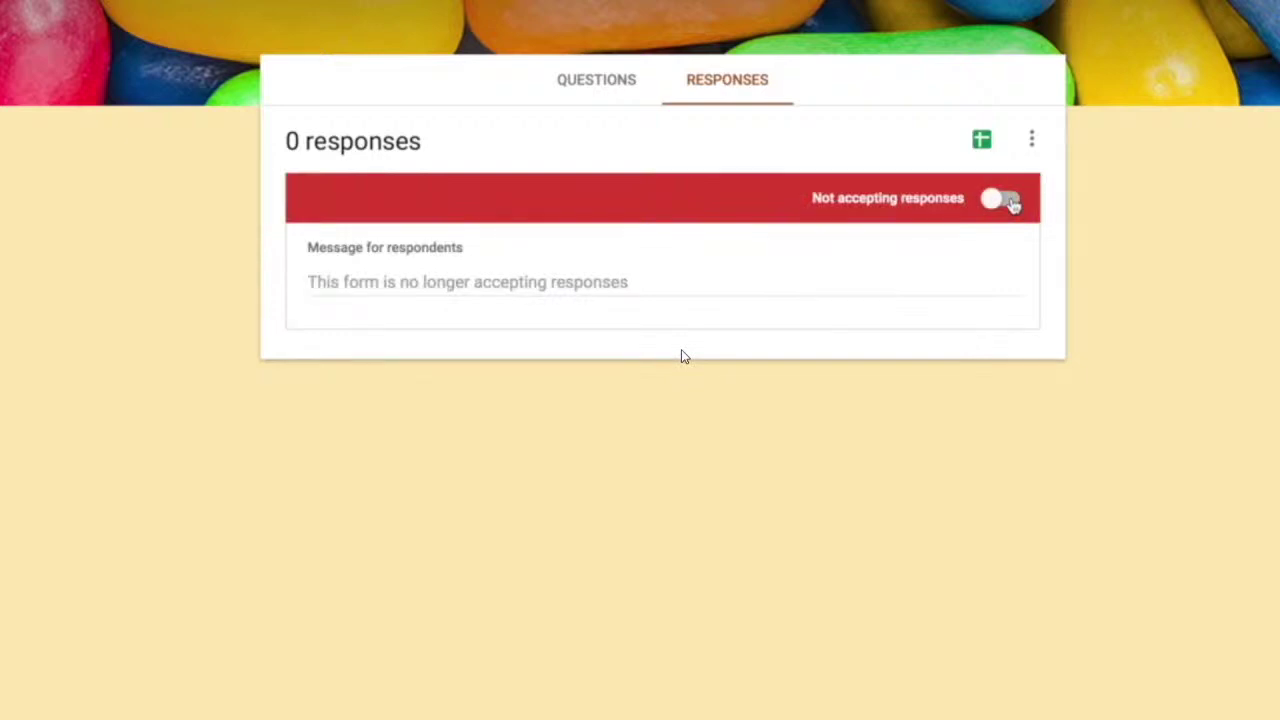
left_click(547, 282)
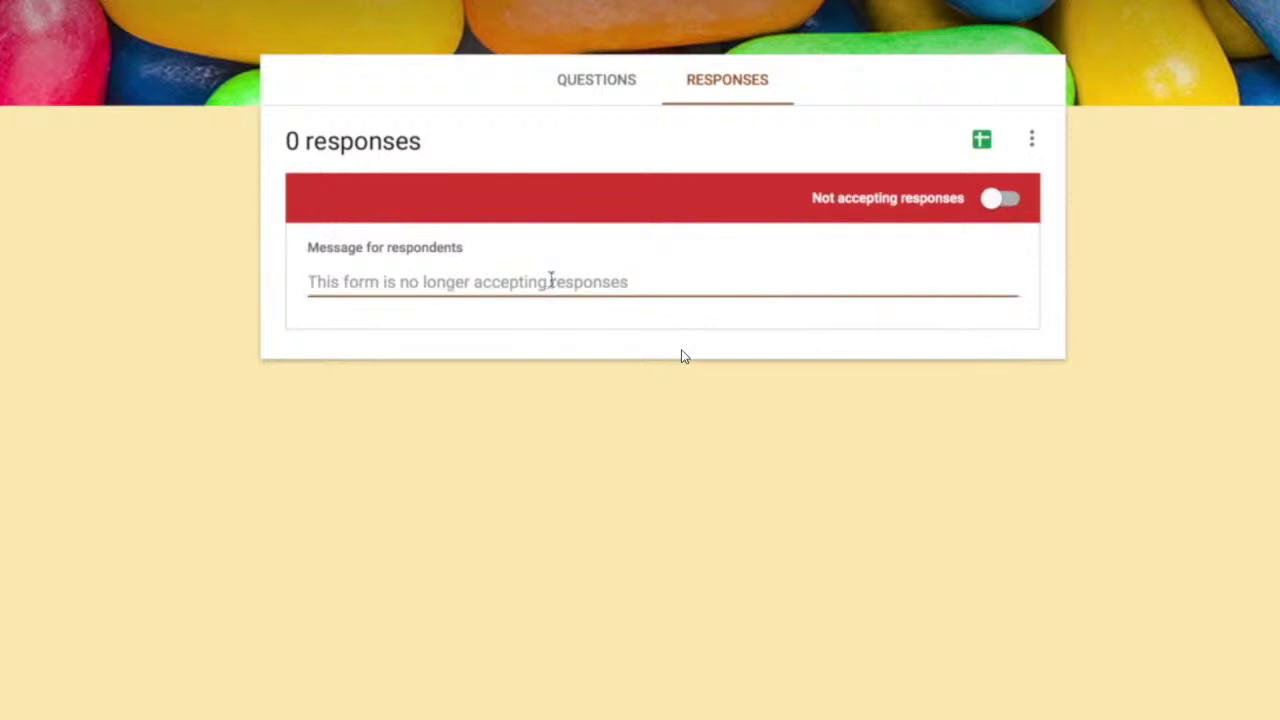
left_click(1015, 200)
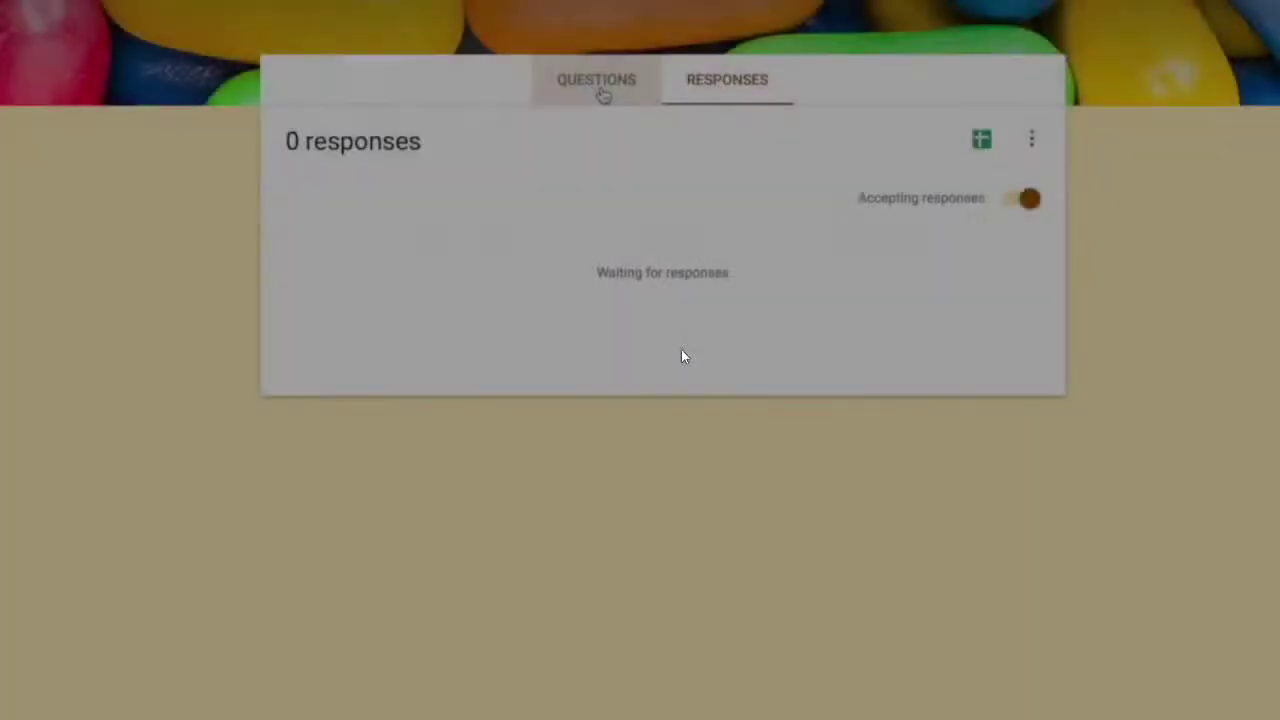
- Return to the form's questions and look over the title, the description field and the form's additional options
left_click(601, 92)
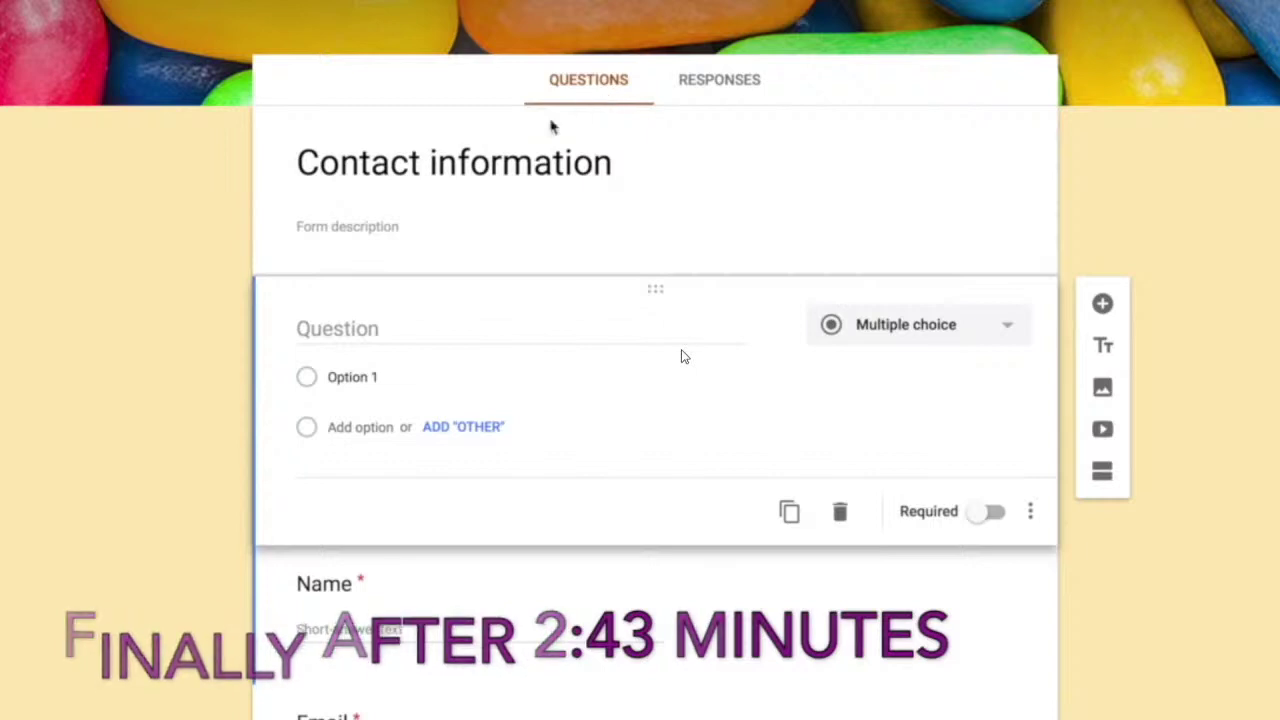
left_click(699, 153)
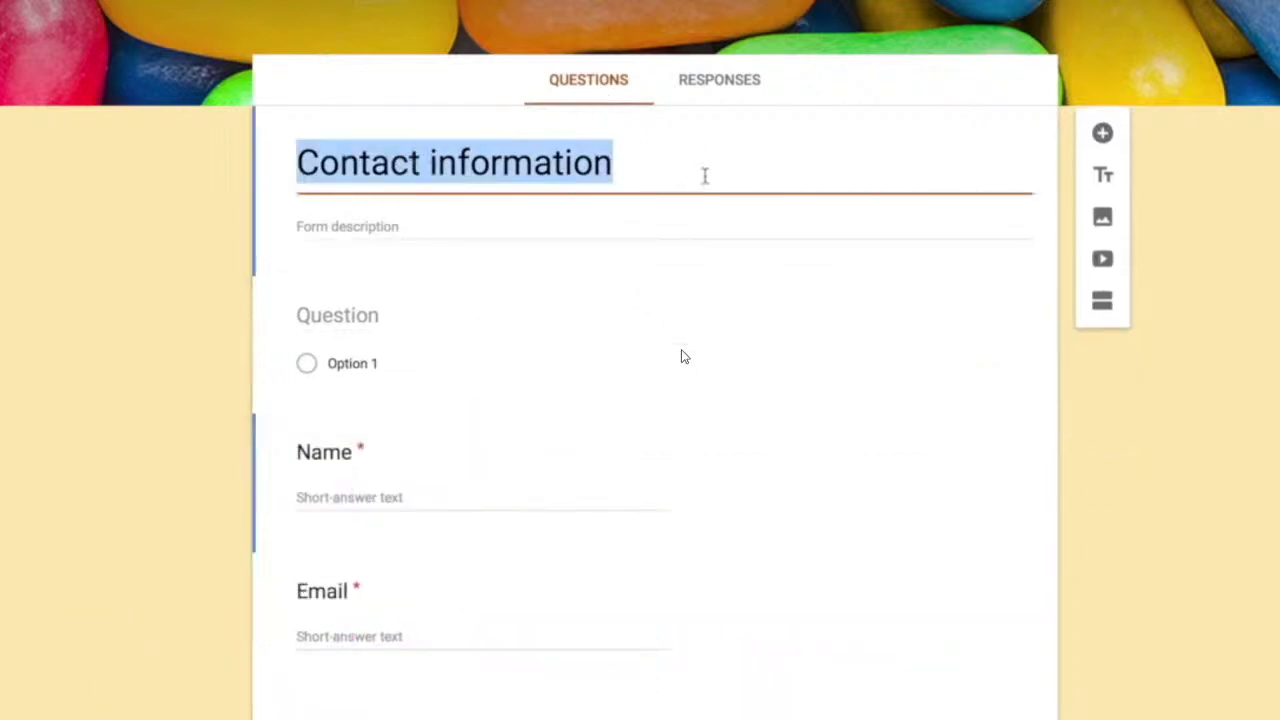
left_click(519, 226)
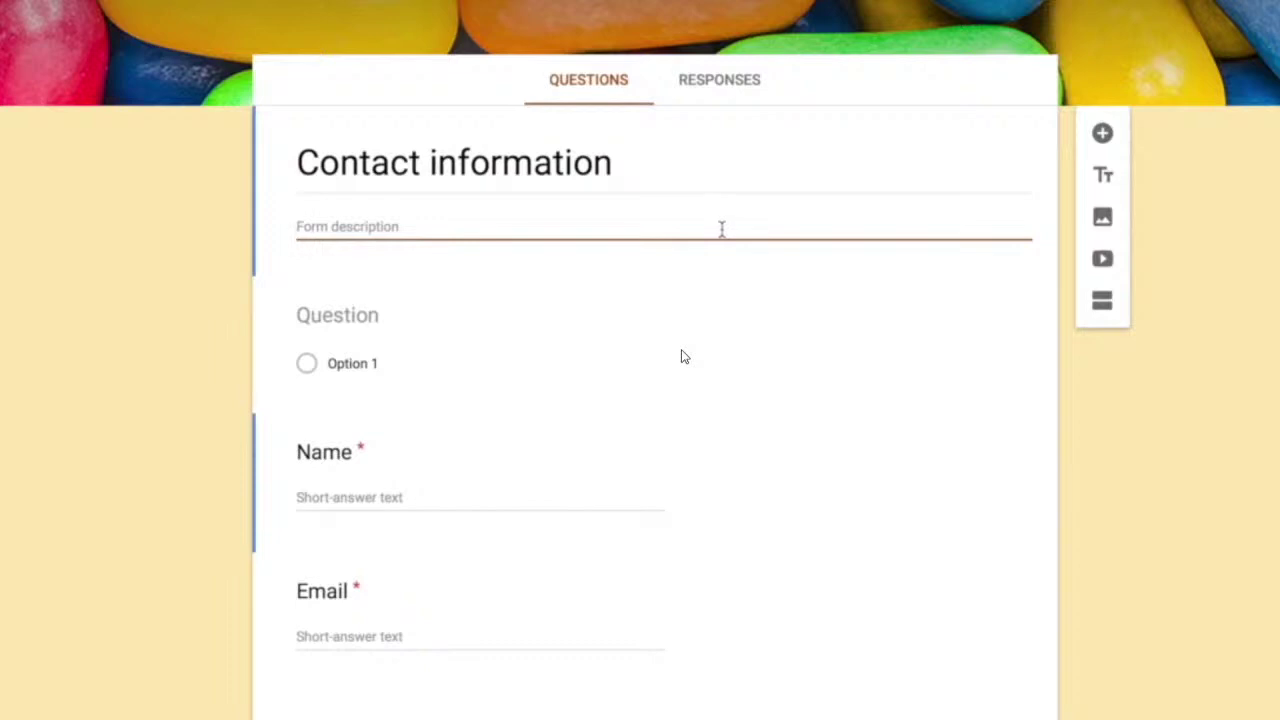
scroll(721, 229, "down", 1)
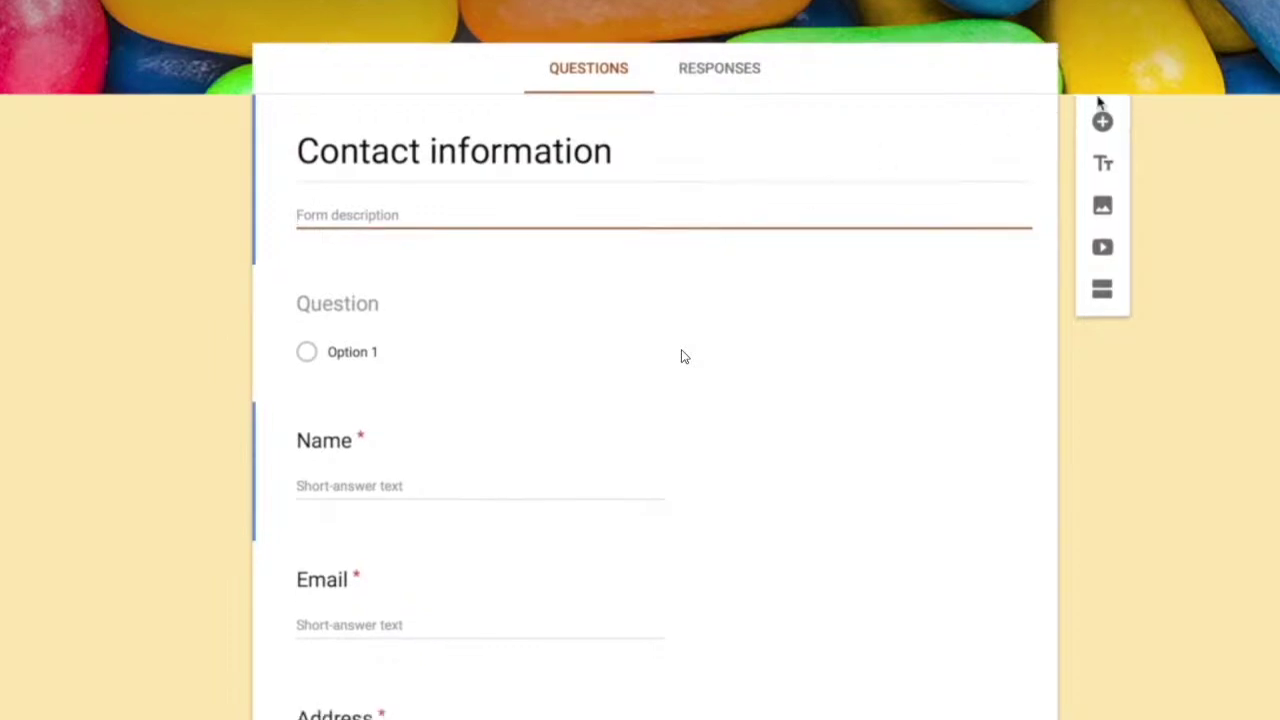
left_click(1272, 2)
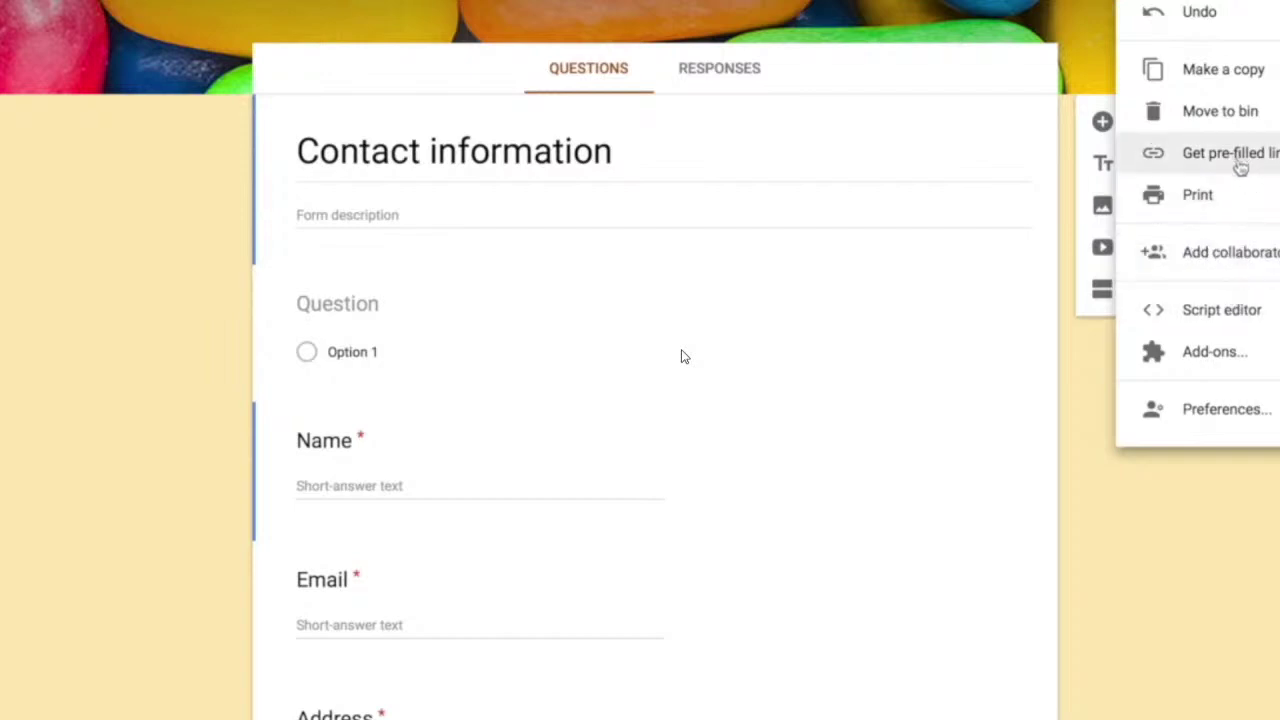
left_click(1090, 381)
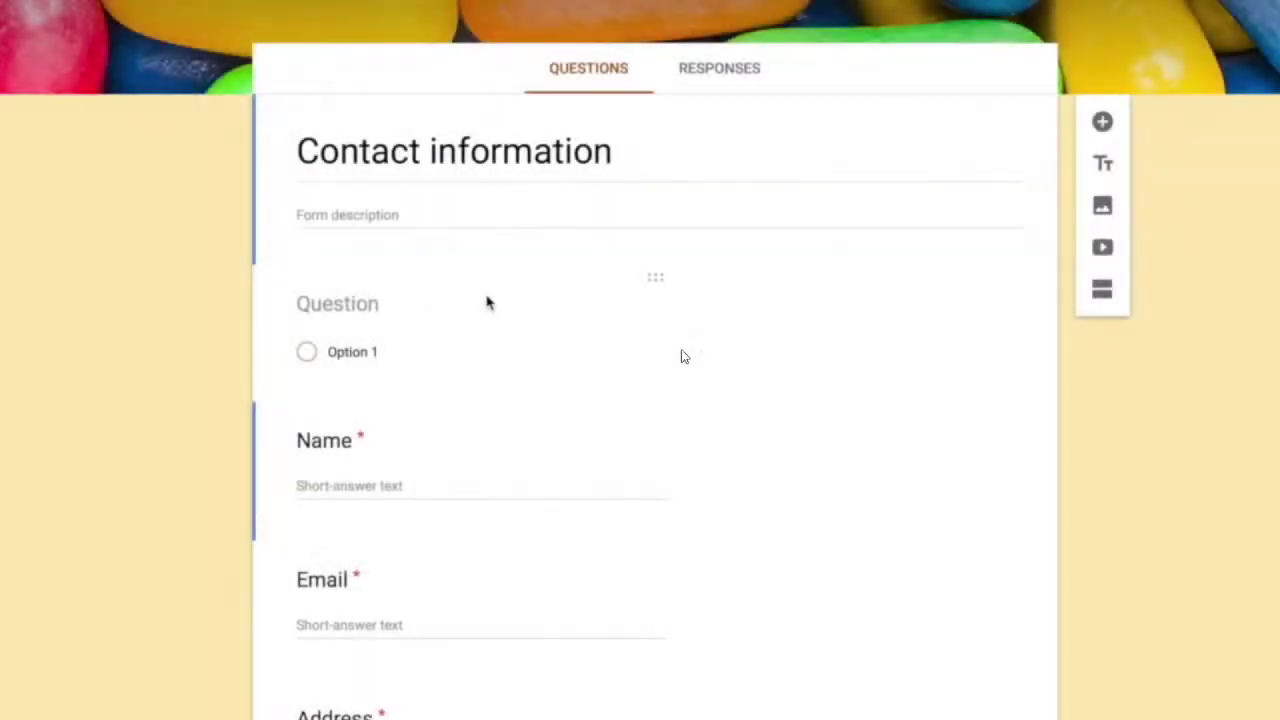
- Add a blank multiple-choice question beneath the form description, and look through its image sources from Upload to Search without inserting an image
left_click(1106, 124)
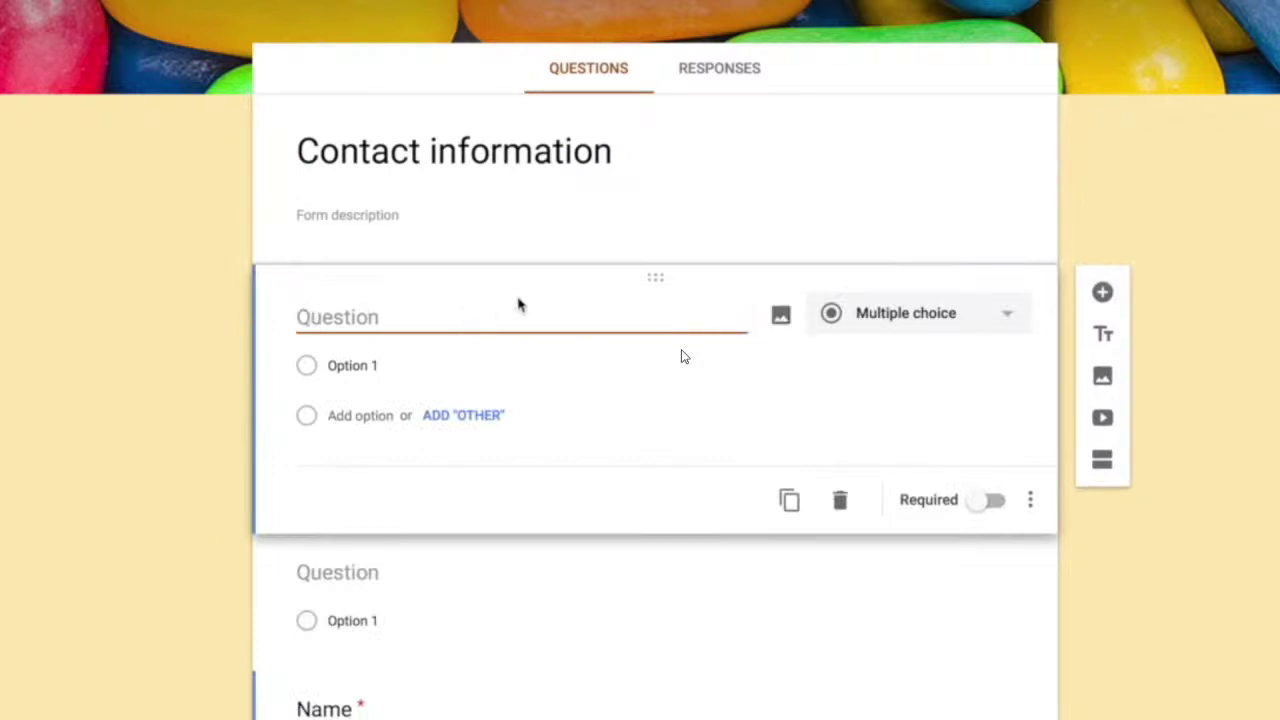
left_click(781, 317)
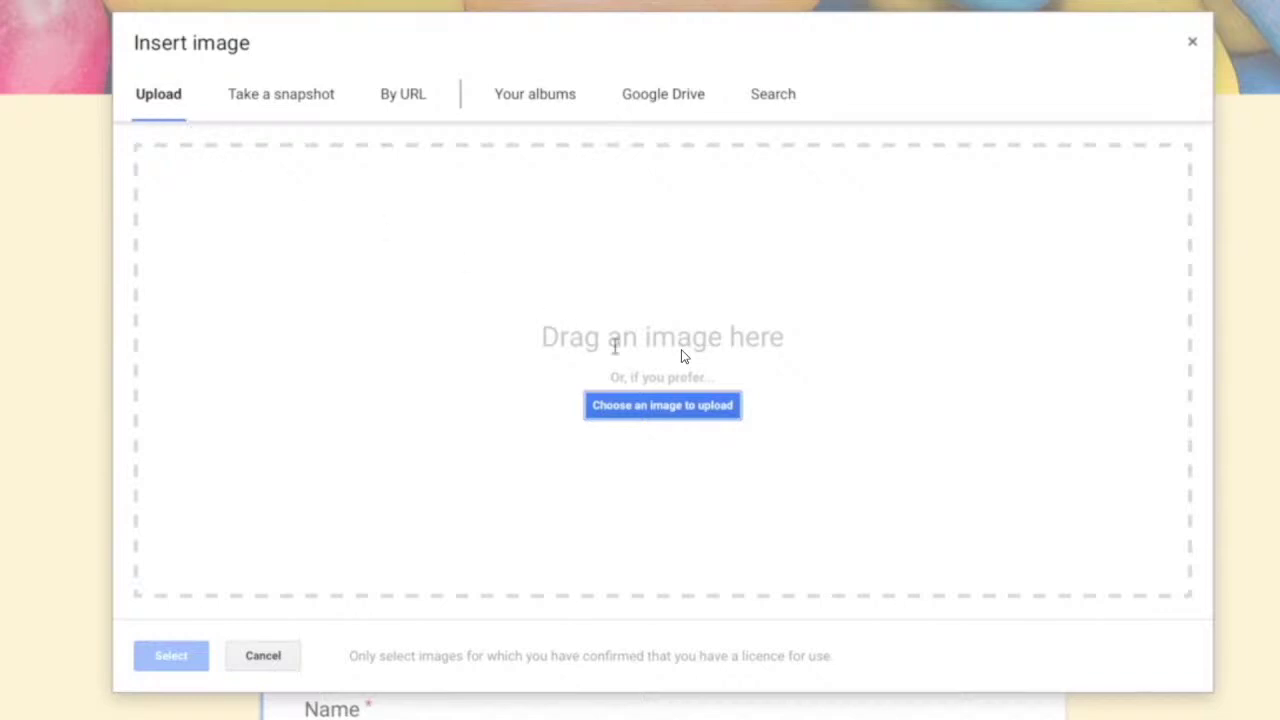
left_click(318, 93)
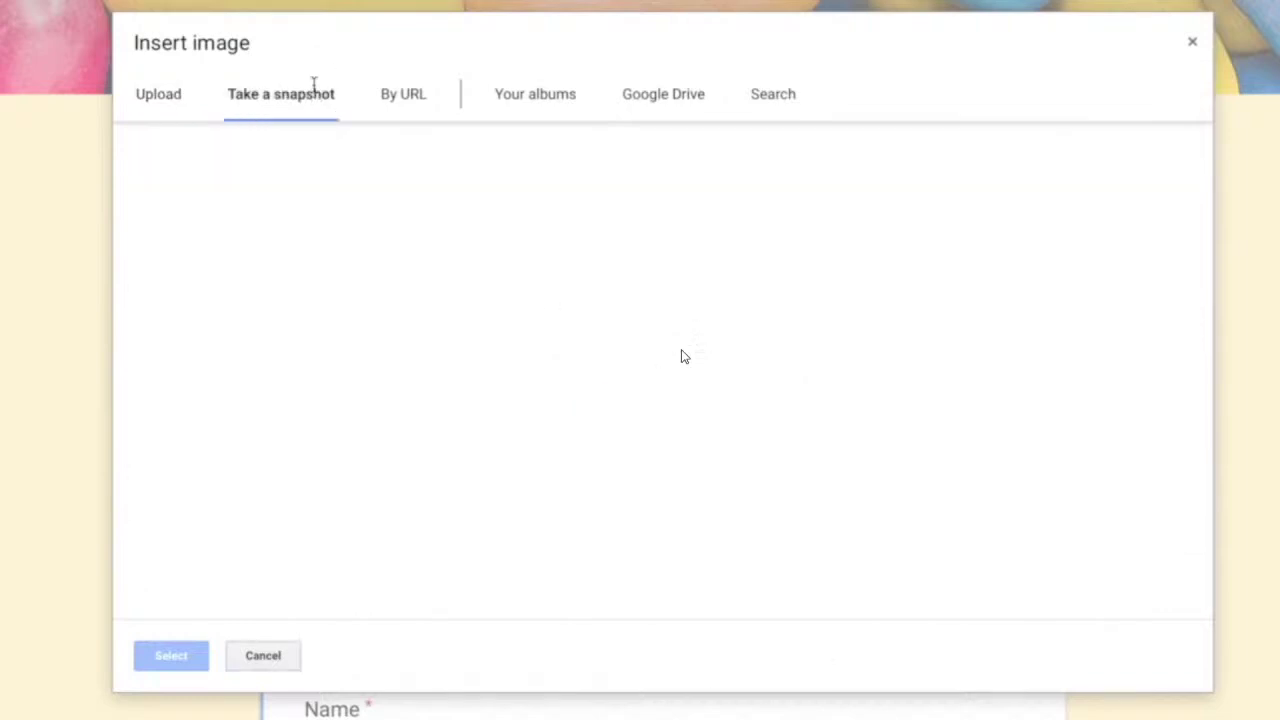
left_click(426, 110)
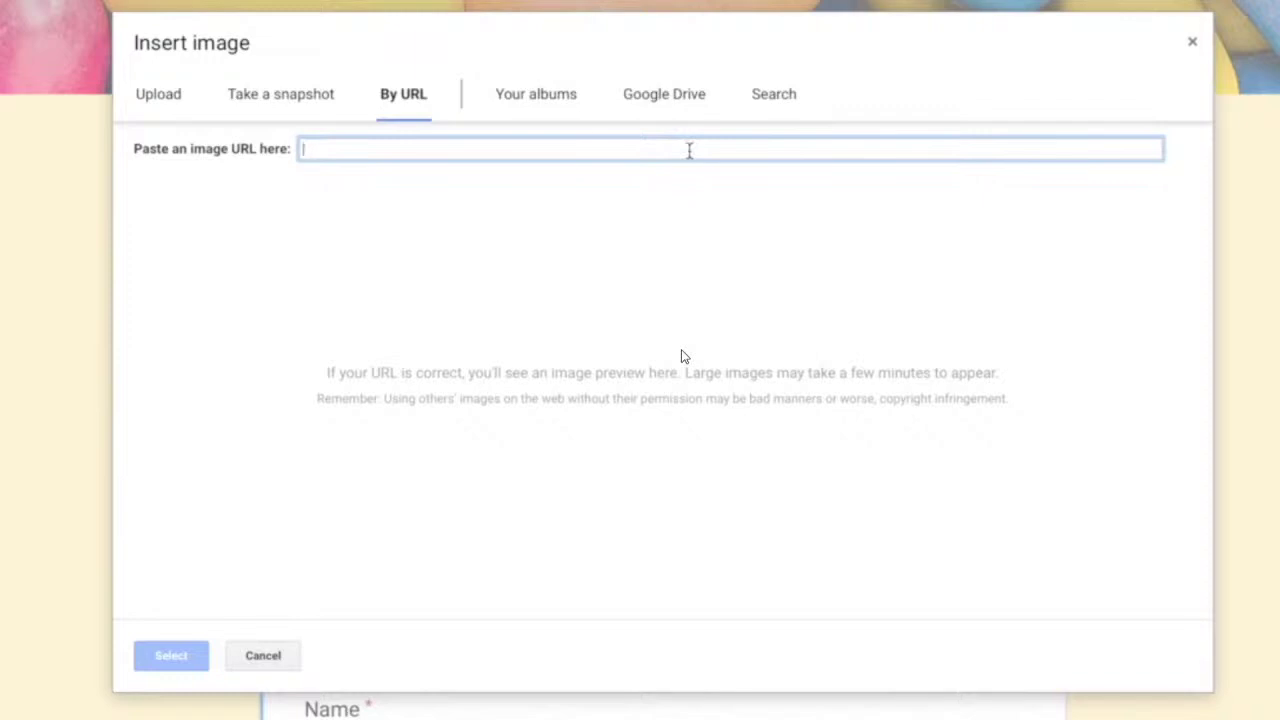
left_click(547, 105)
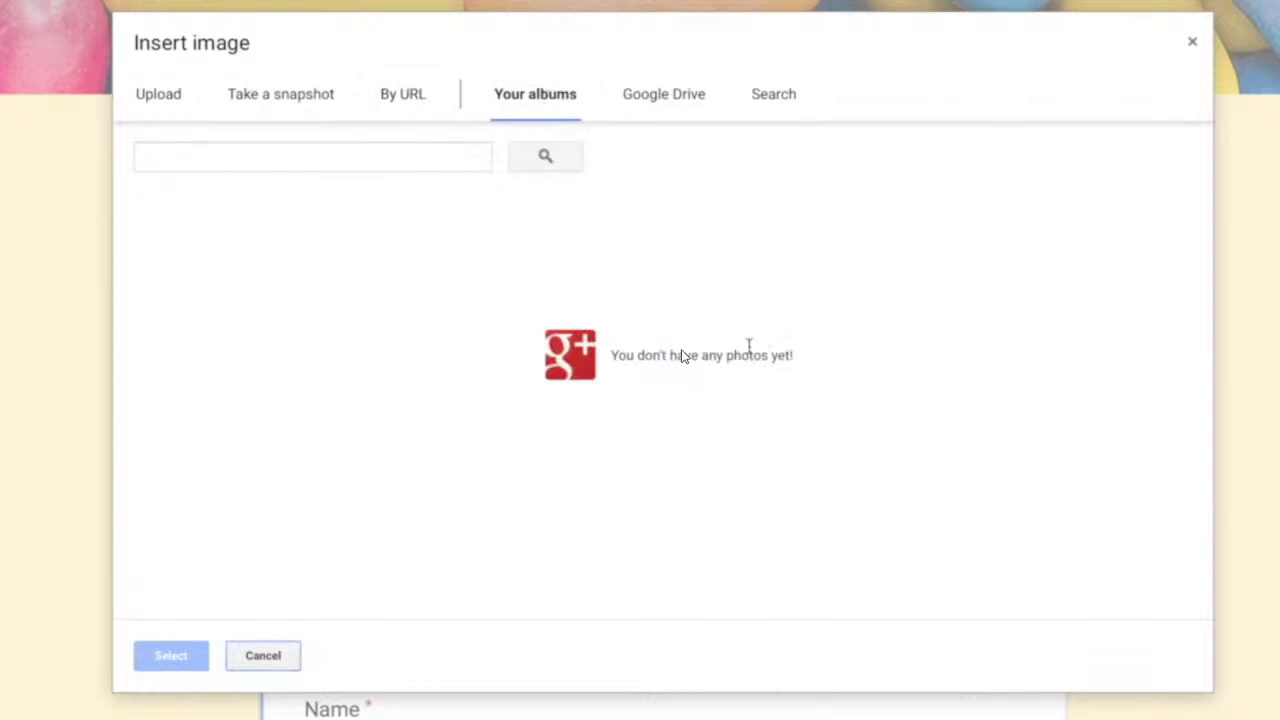
left_click(682, 98)
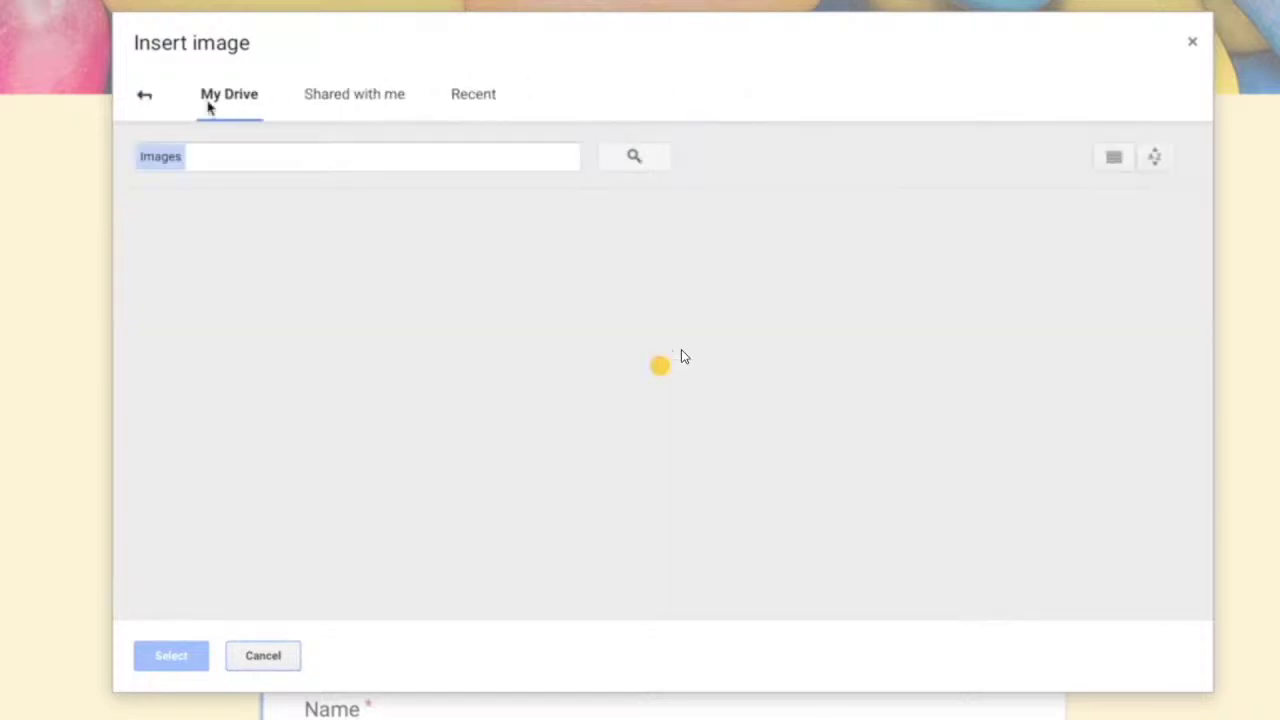
left_click(142, 96)
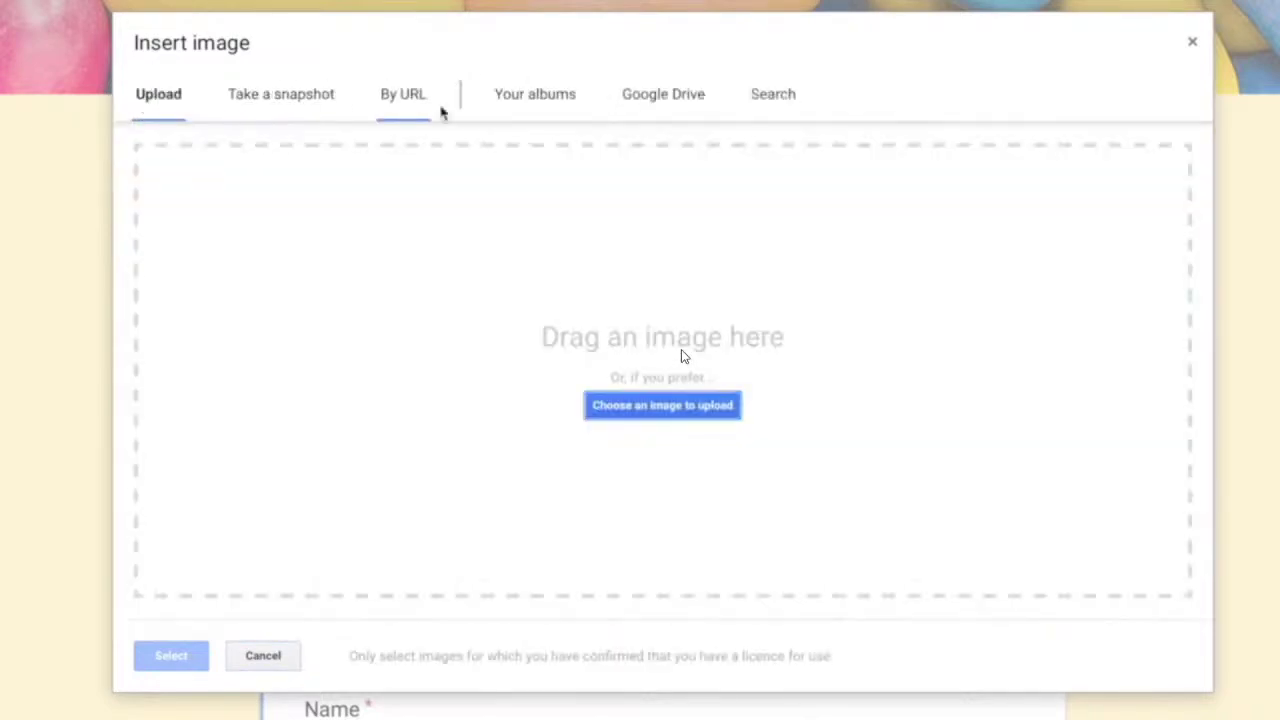
left_click(772, 92)
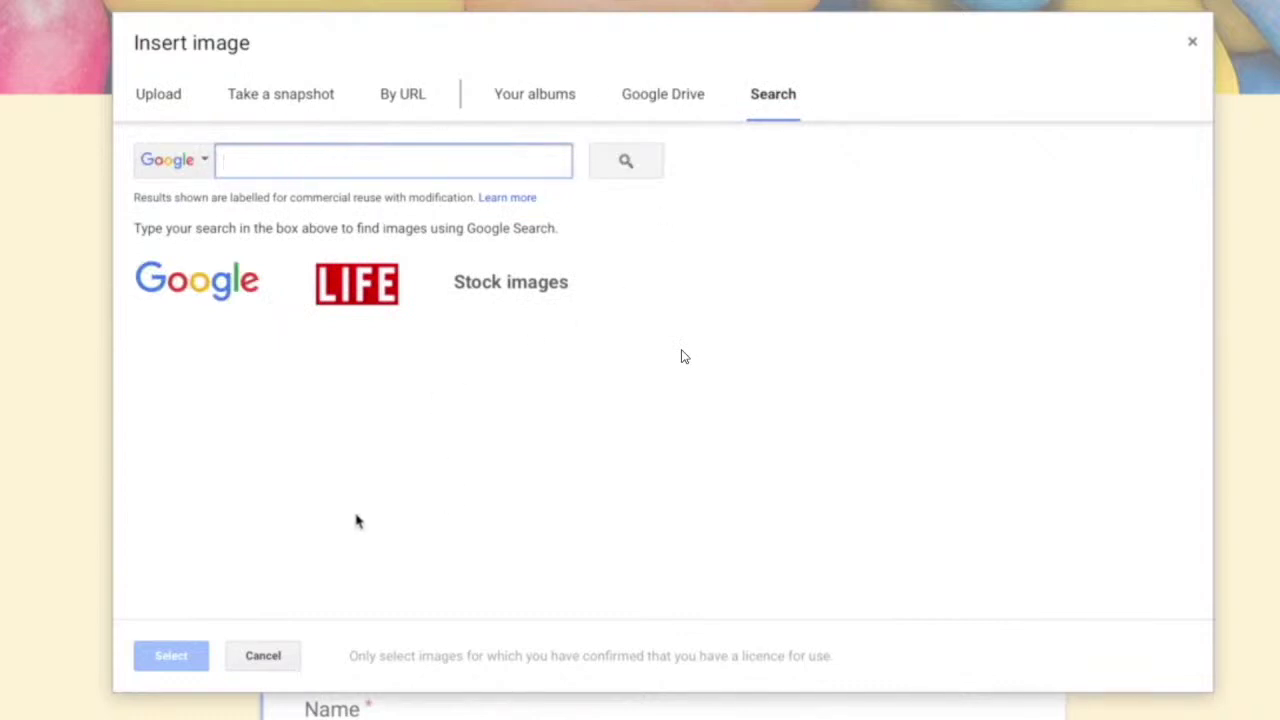
left_click(1192, 45)
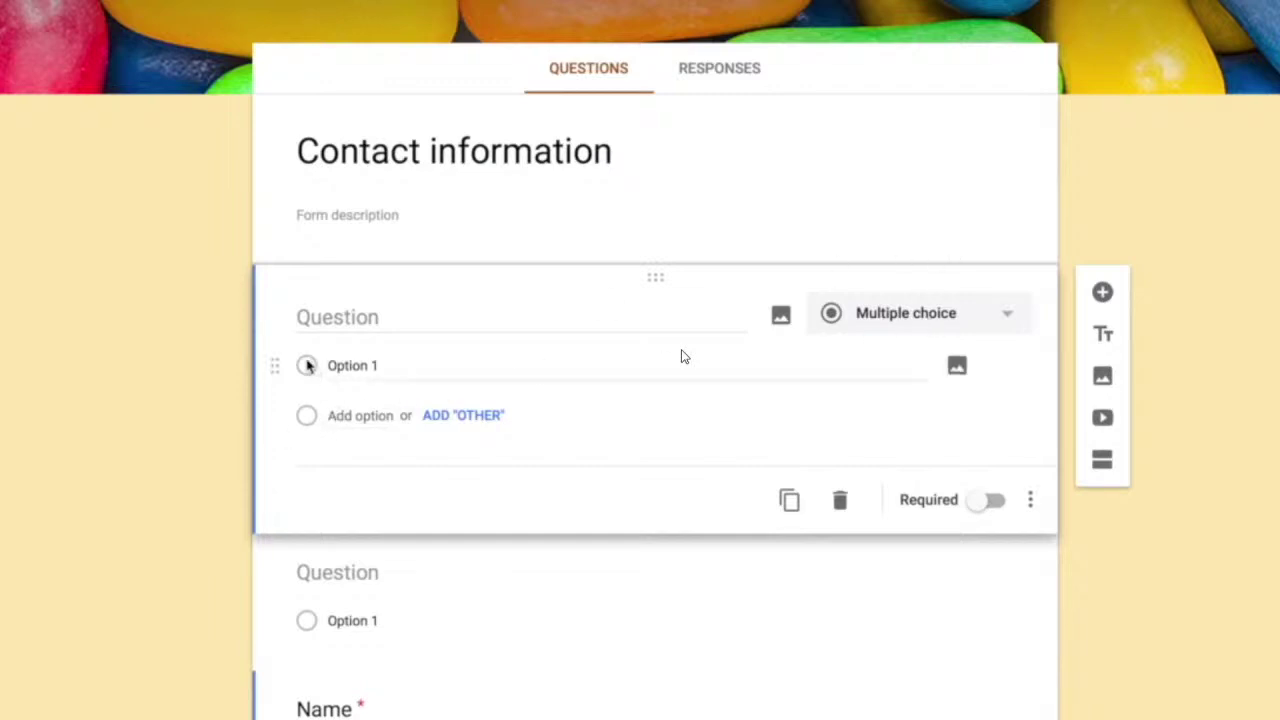
- Look over the available question types, and add a title and description block below the new blank question
left_click(948, 311)
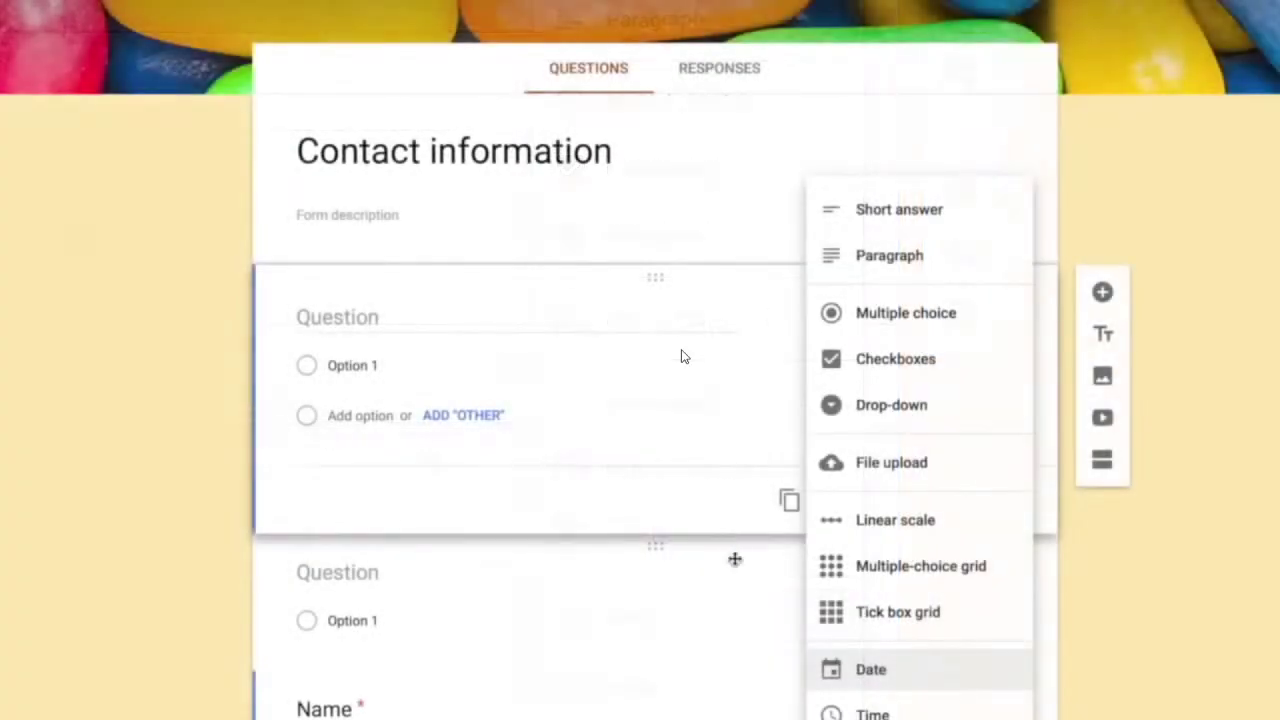
left_click(738, 540)
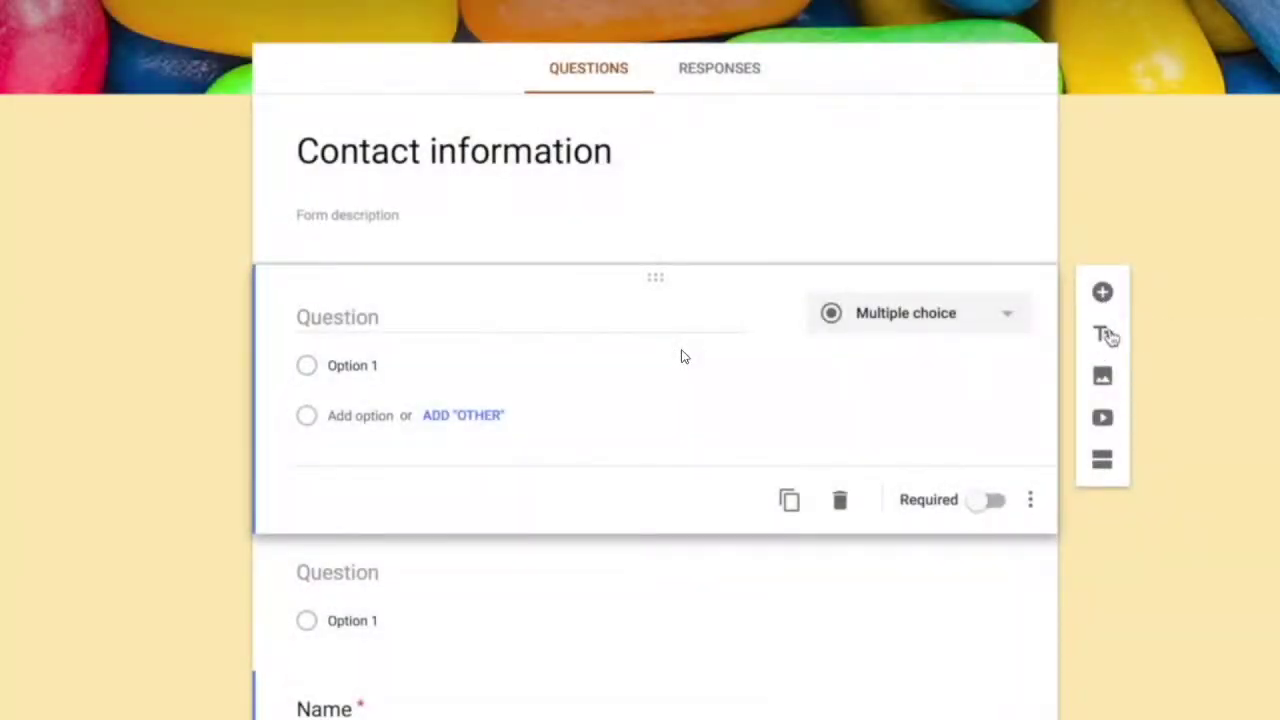
left_click(1106, 336)
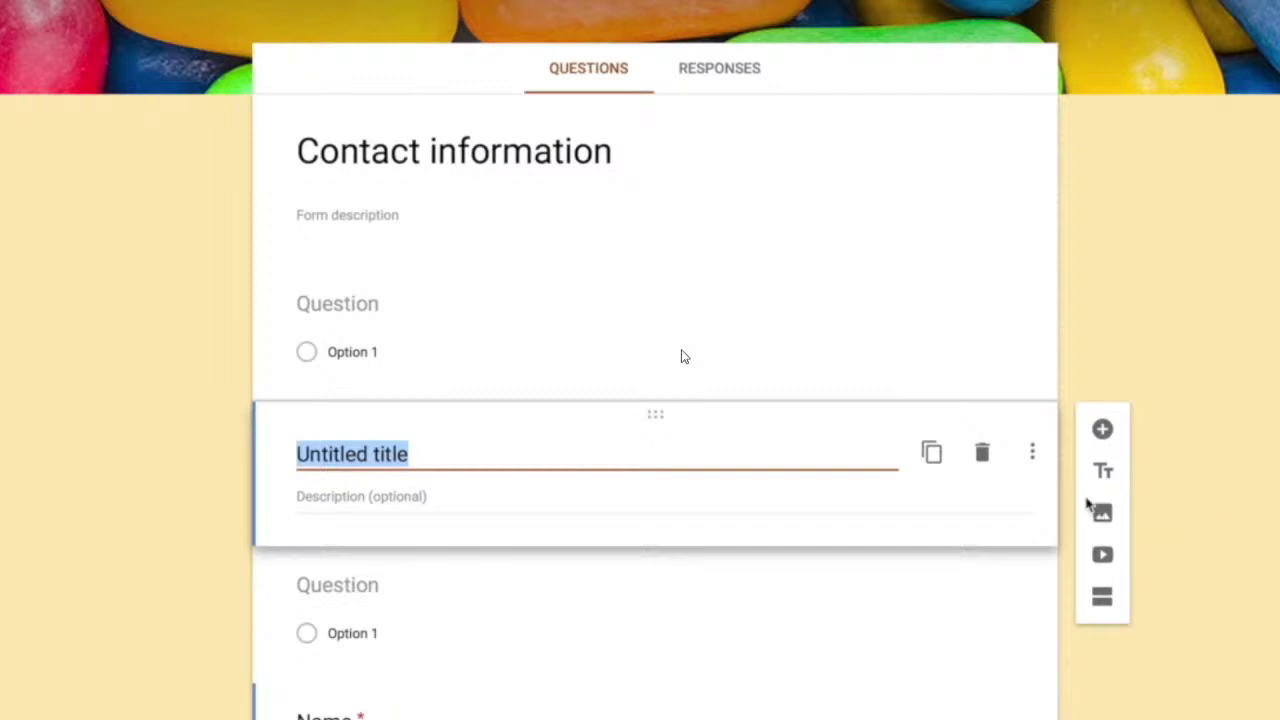
- Look at the Video search and URL ways of adding a YouTube video, and close the video selection without adding one
left_click(1104, 556)
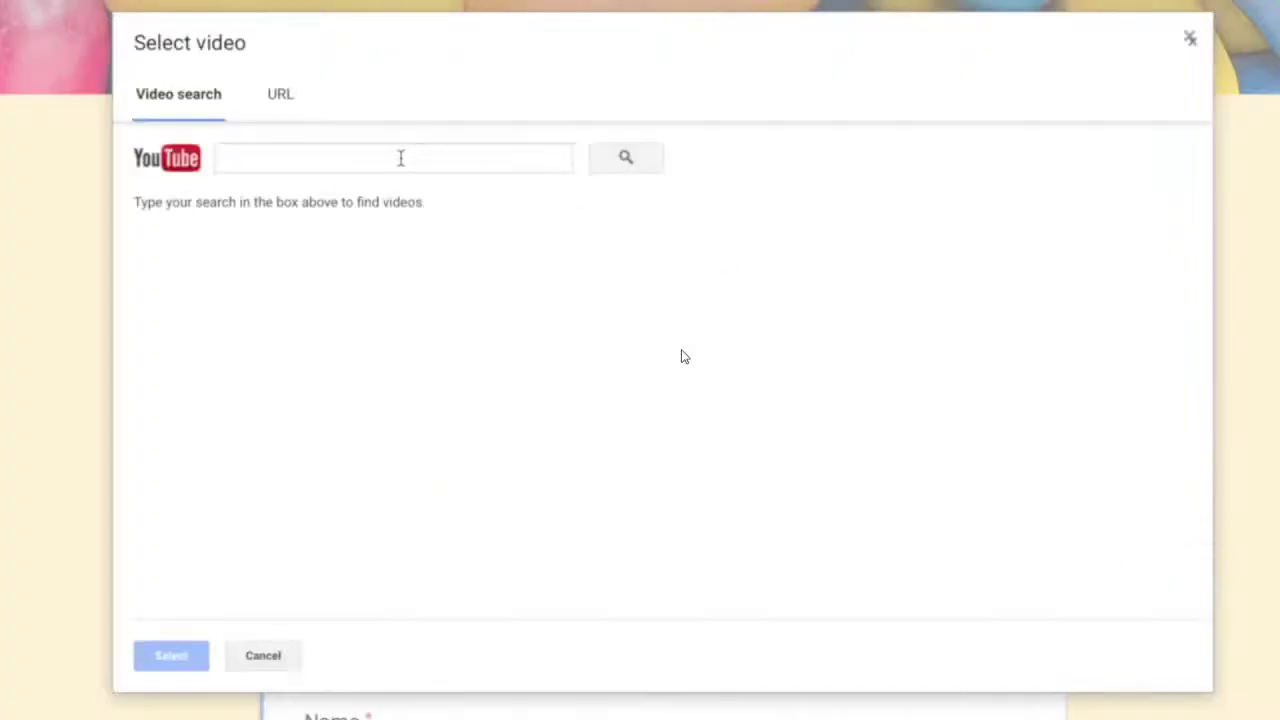
left_click(276, 97)
left_click(214, 98)
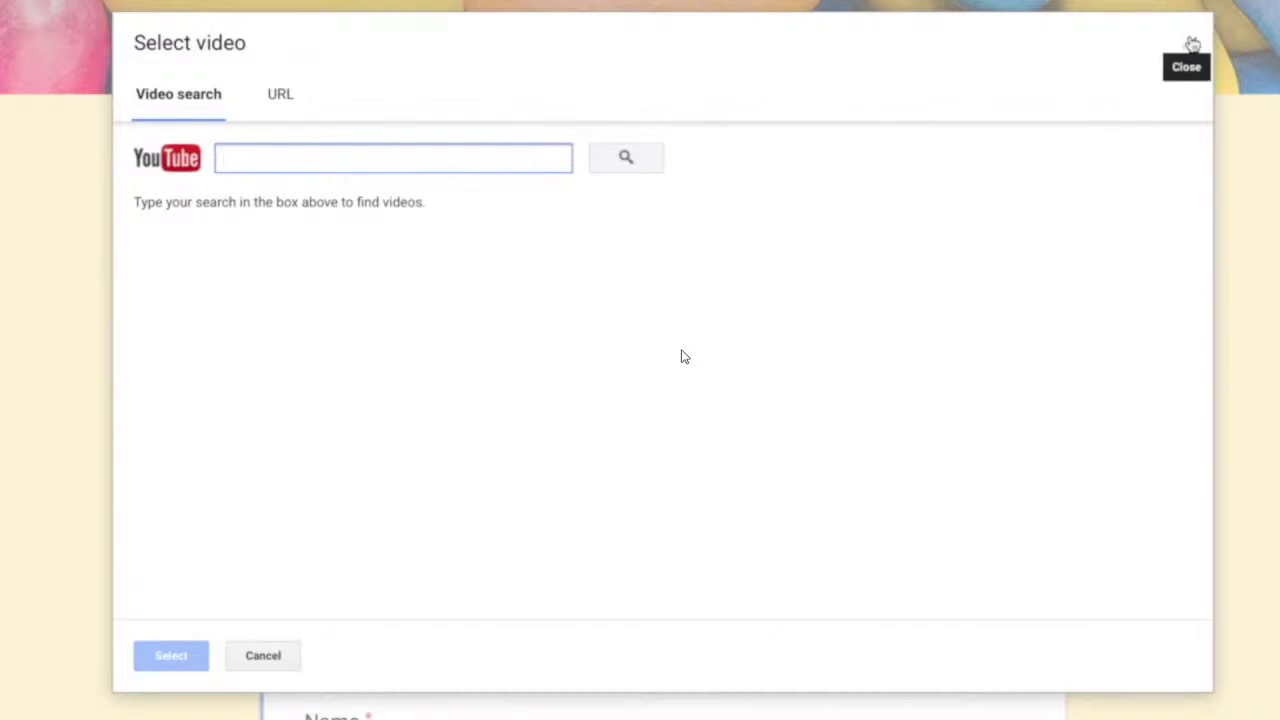
left_click(279, 96)
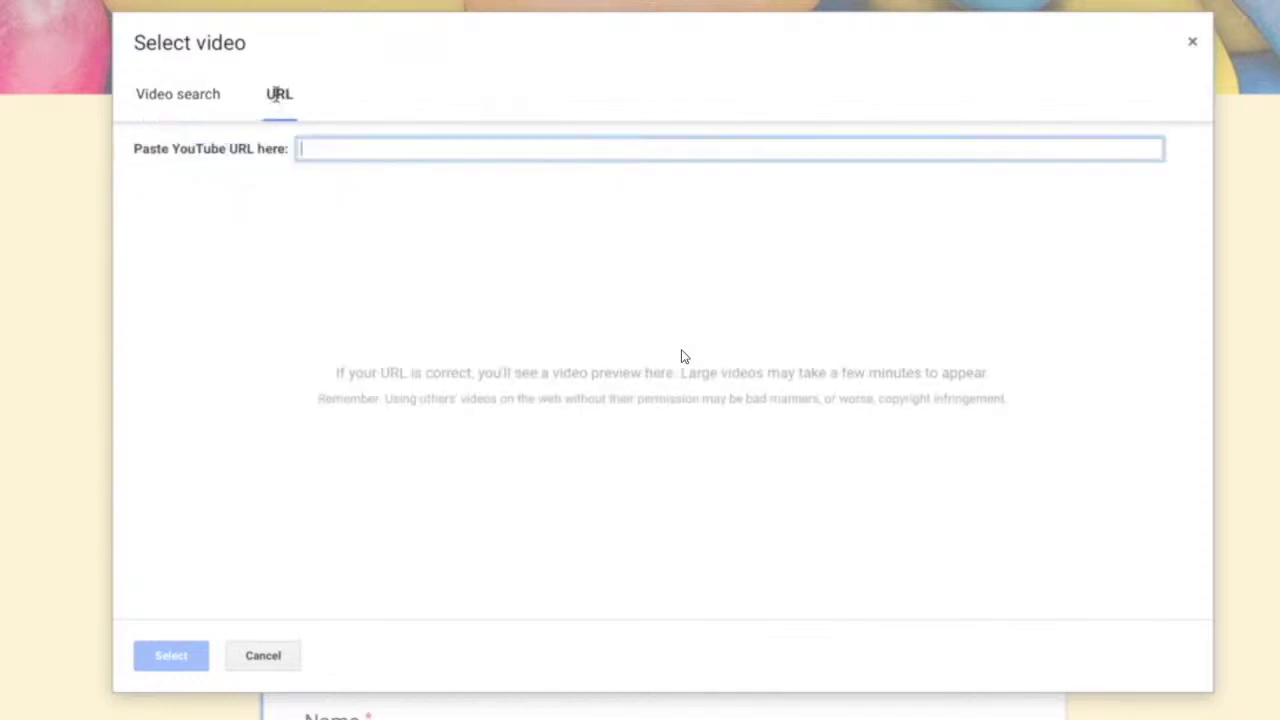
left_click(1192, 41)
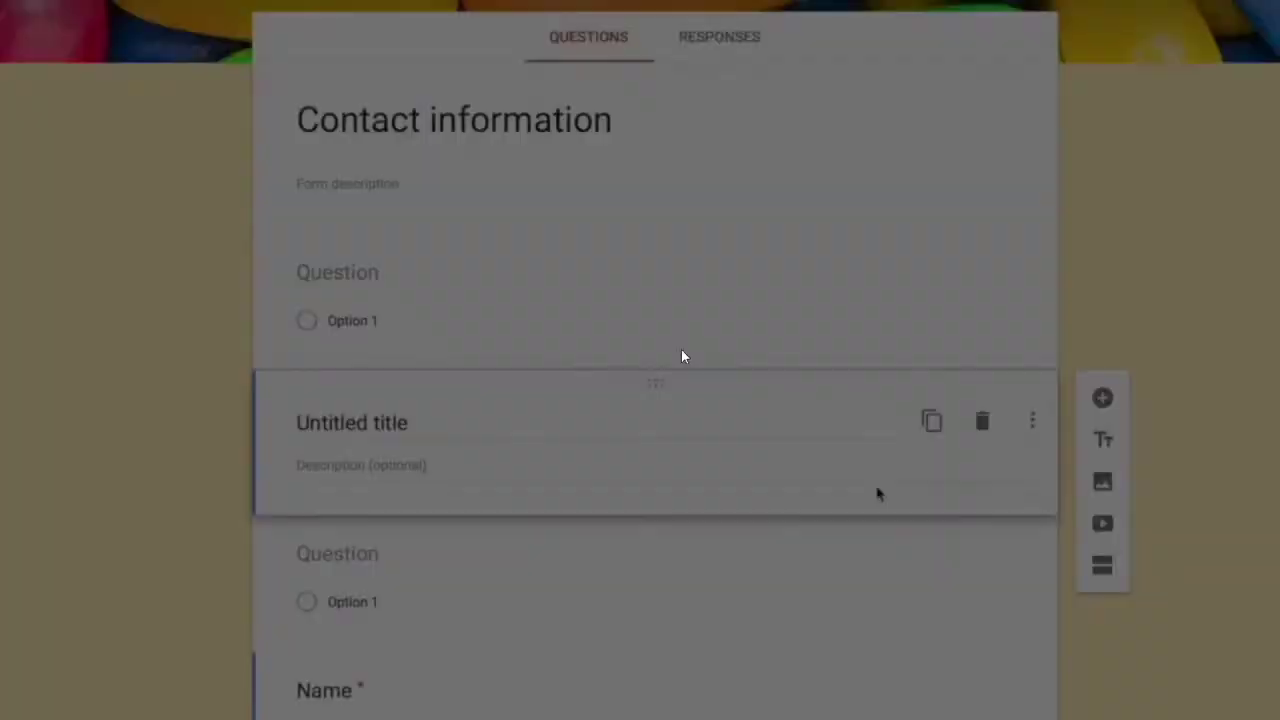
scroll(880, 492, "down", 5)
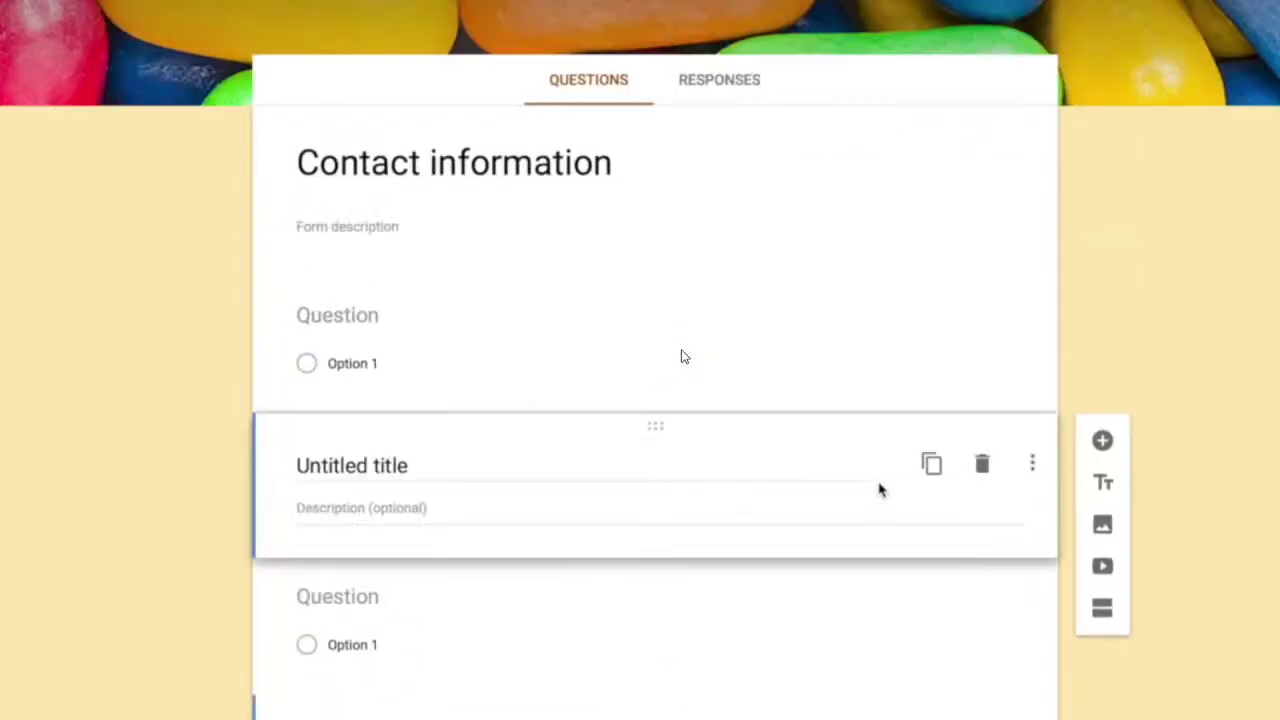
scroll(880, 490, "down", 1)
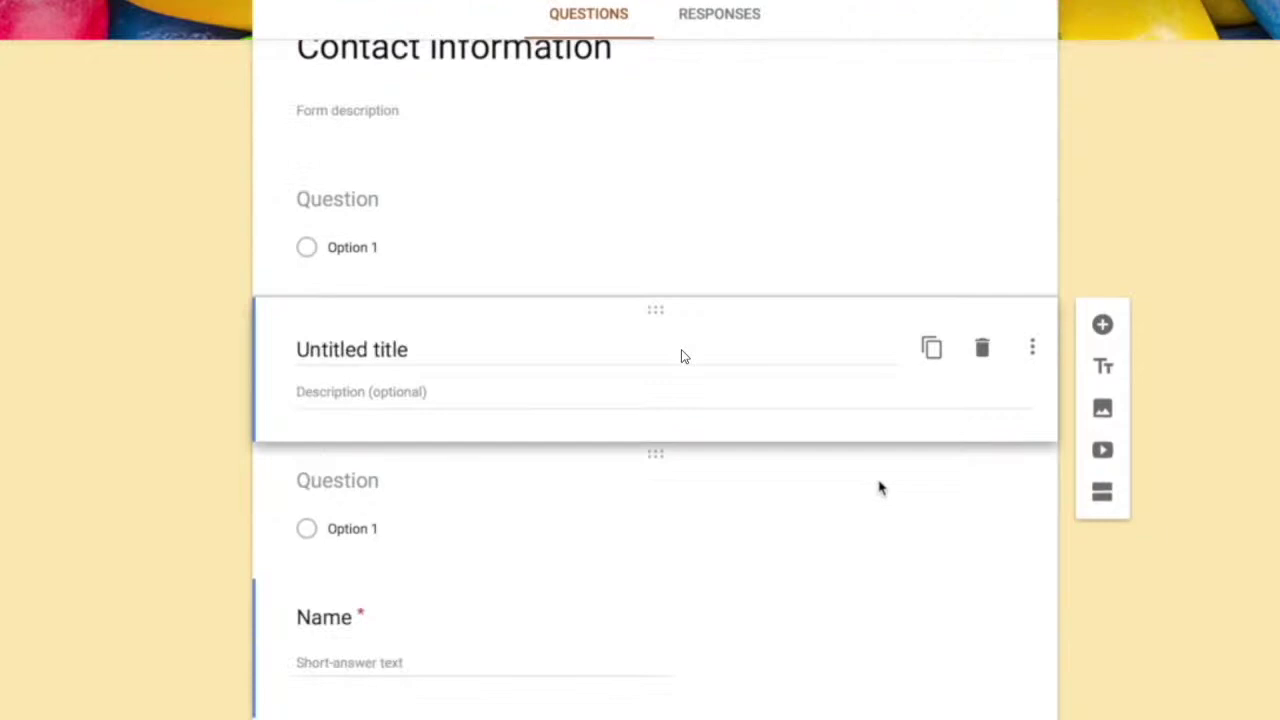
scroll(881, 487, "up", 1)
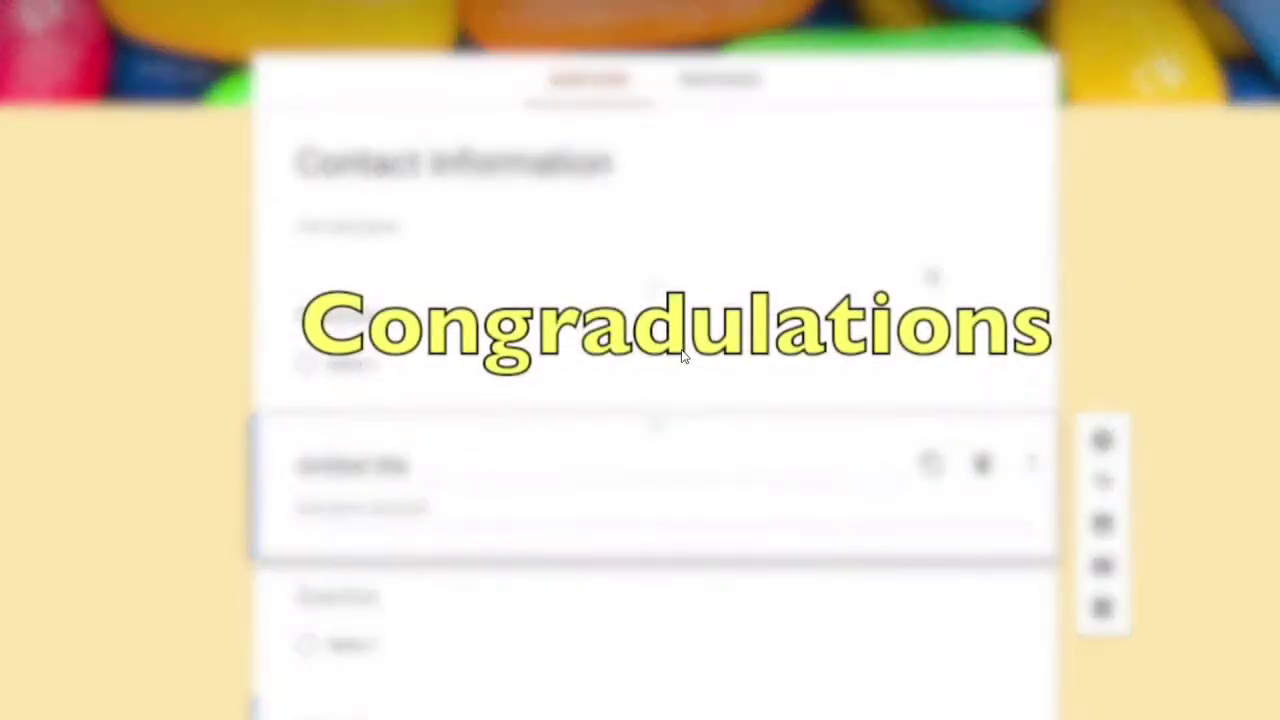